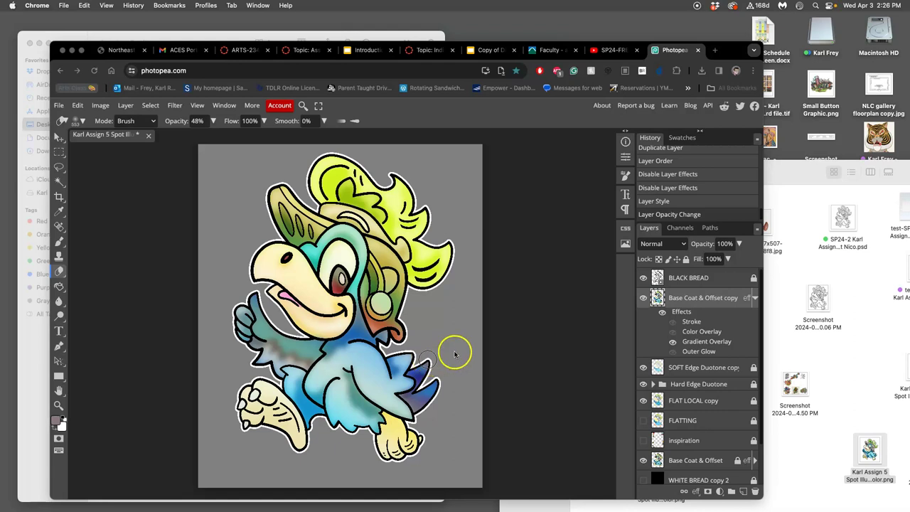
Hide the Base Coat & Offset copy, FLAT LOCAL copy and both Duotone layers, leaving a white silhouette
{"action": "left_click", "coordinate": [644, 299]}
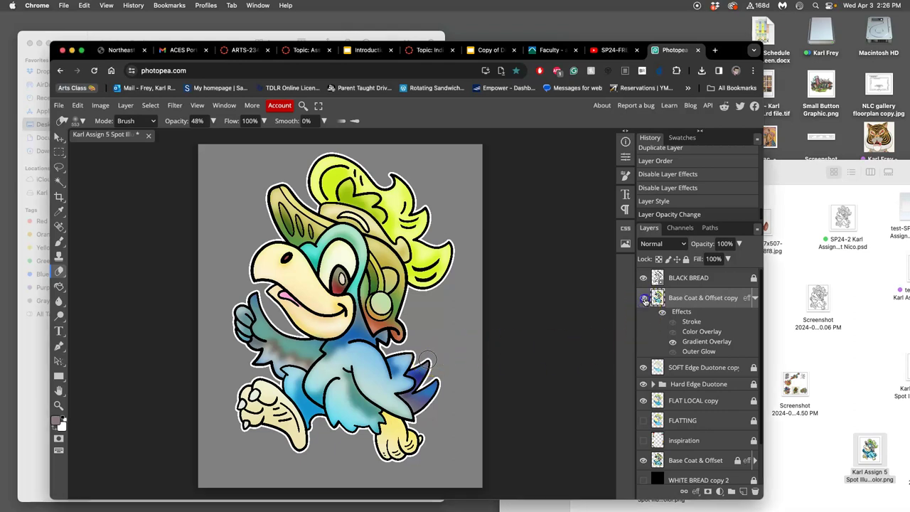
{"action": "left_click", "coordinate": [642, 298]}
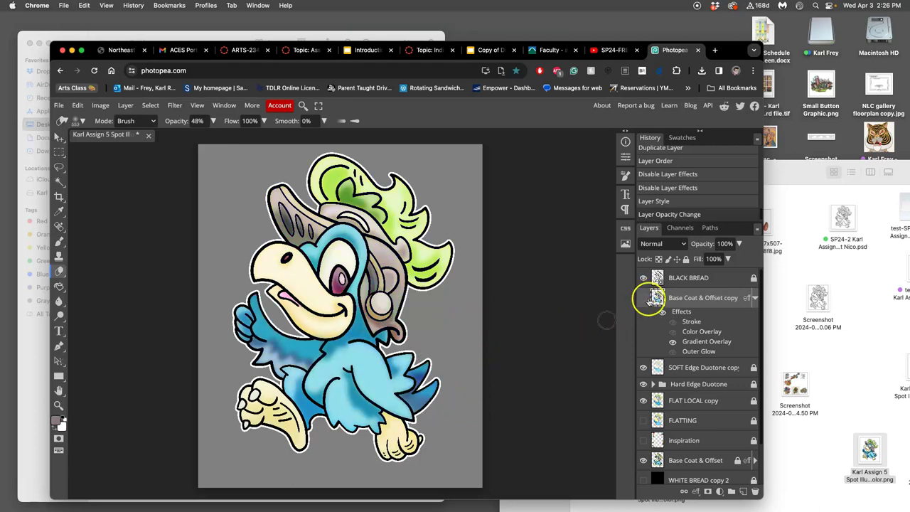
{"action": "scroll", "coordinate": [720, 423], "scroll_direction": "down", "scroll_amount": 2}
{"action": "left_click", "coordinate": [643, 415]}
{"action": "left_click", "coordinate": [643, 415]}
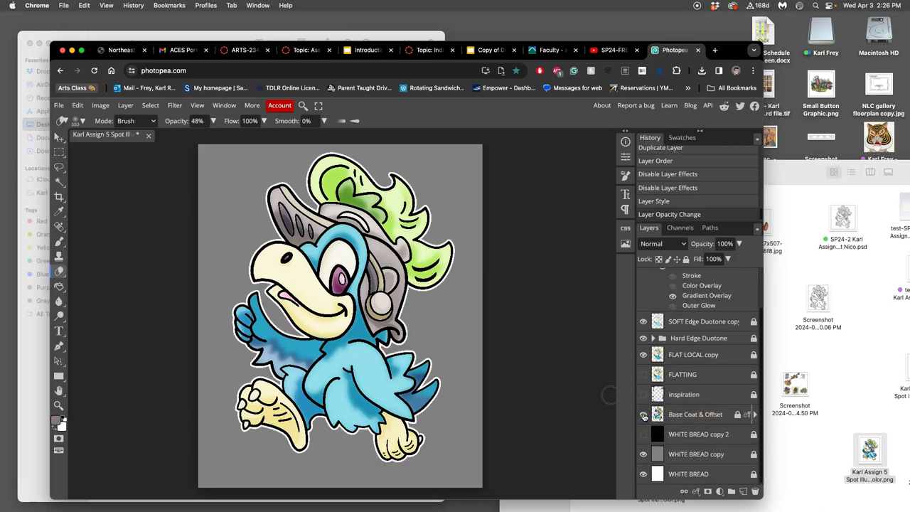
{"action": "left_click_drag", "start_coordinate": [643, 355], "coordinate": [651, 388]}
{"action": "scroll", "coordinate": [650, 307], "scroll_direction": "up", "scroll_amount": 2}
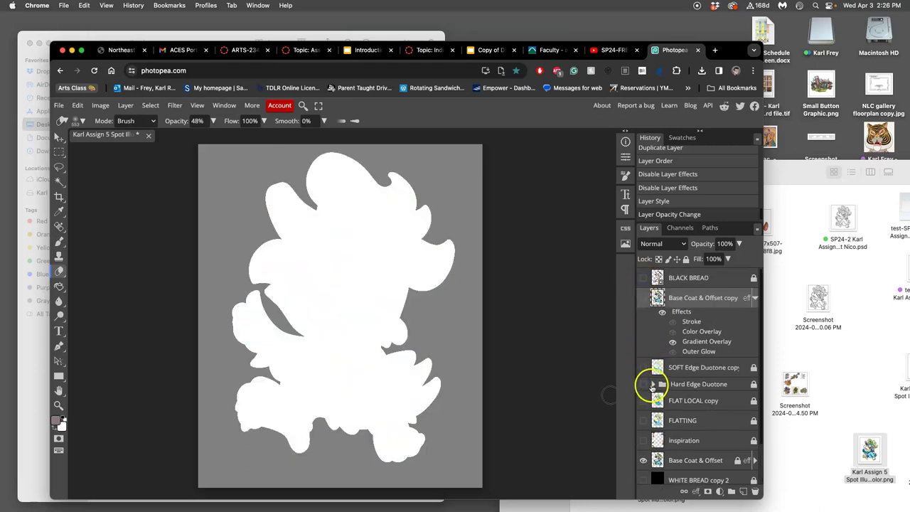
{"action": "scroll", "coordinate": [370, 323], "scroll_direction": "down", "scroll_amount": 1}
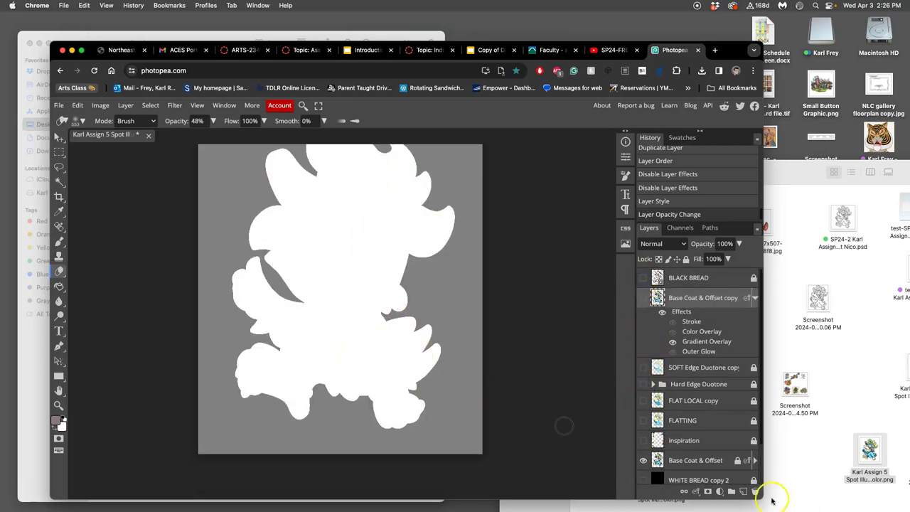
{"action": "scroll", "coordinate": [711, 451], "scroll_direction": "down", "scroll_amount": 1}
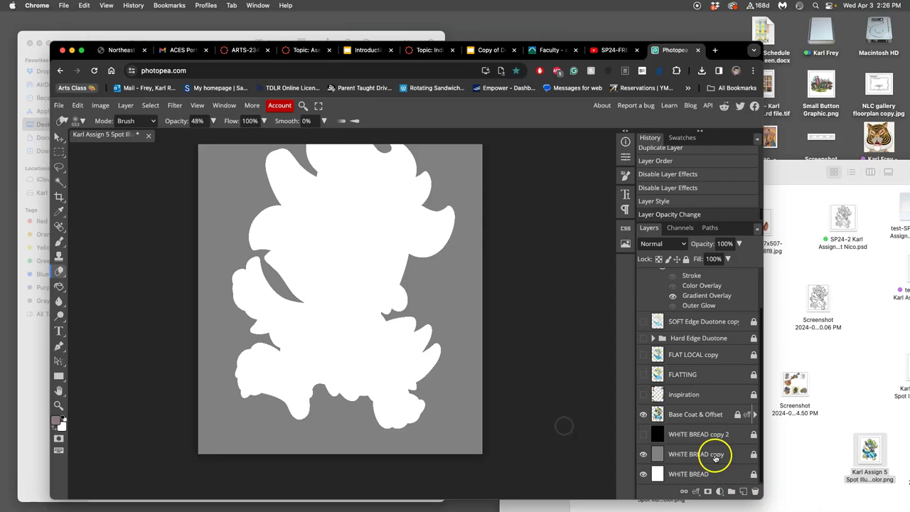
{"action": "left_click", "coordinate": [755, 416]}
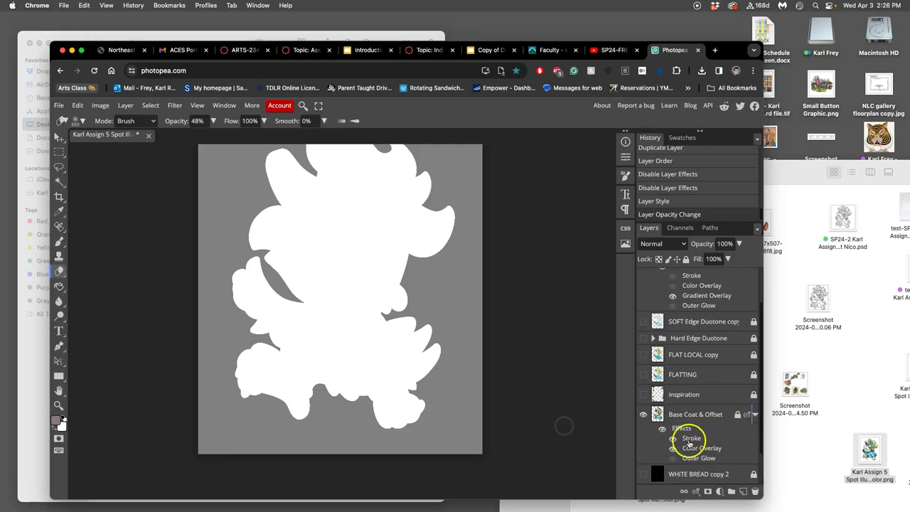
{"action": "left_click", "coordinate": [672, 448]}
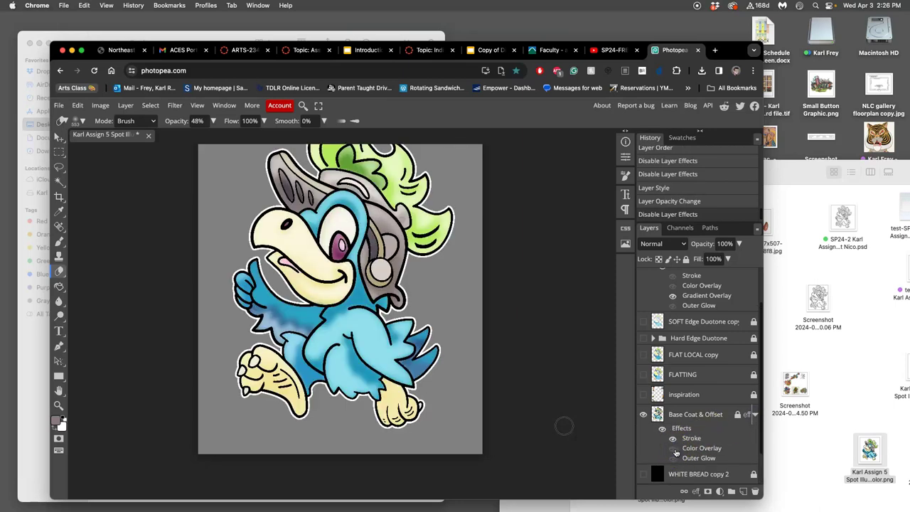
{"action": "left_click", "coordinate": [672, 449]}
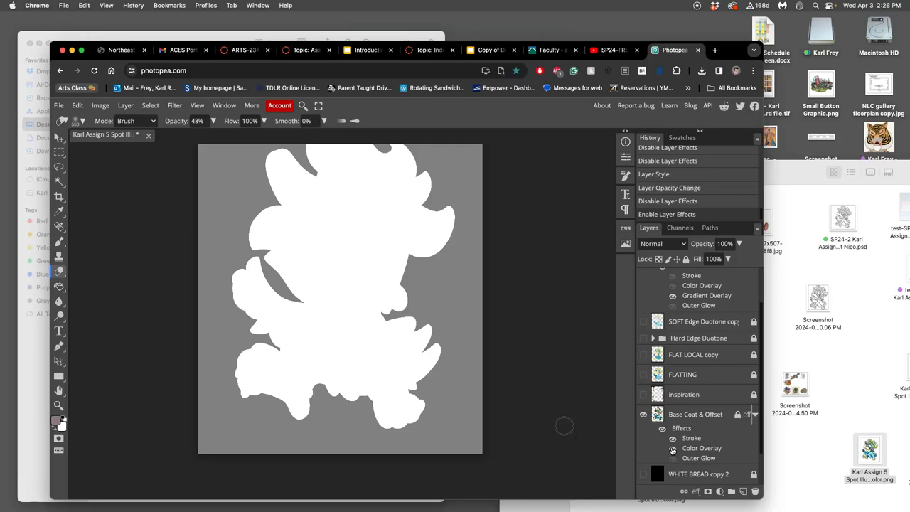
{"action": "left_click", "coordinate": [672, 438]}
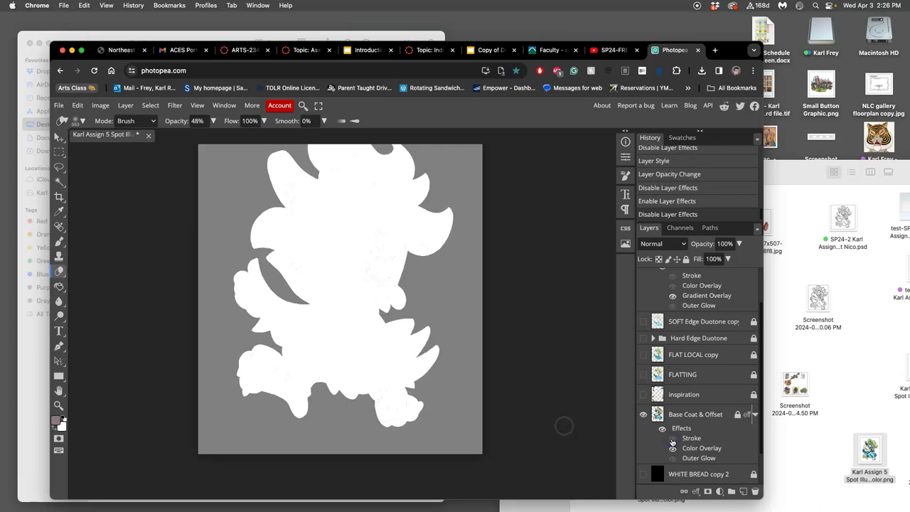
{"action": "left_click", "coordinate": [672, 438]}
{"action": "left_click", "coordinate": [672, 438]}
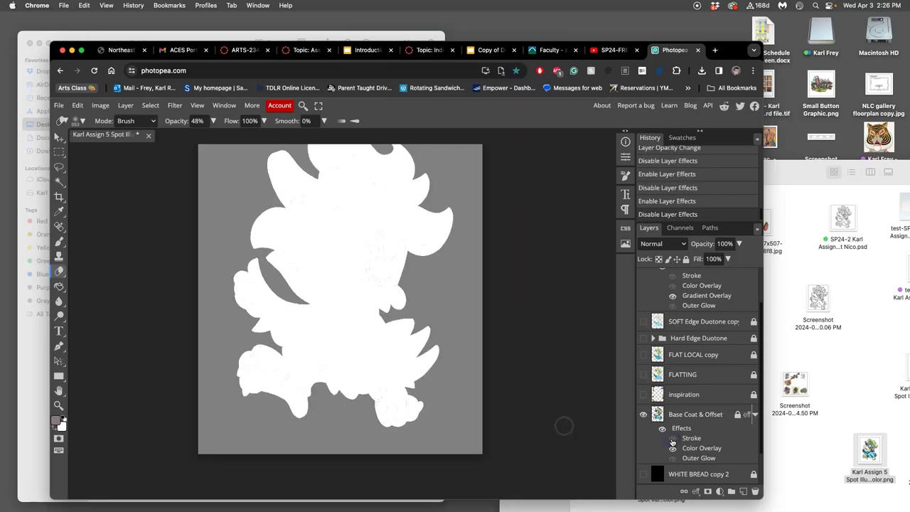
{"action": "left_click", "coordinate": [672, 439]}
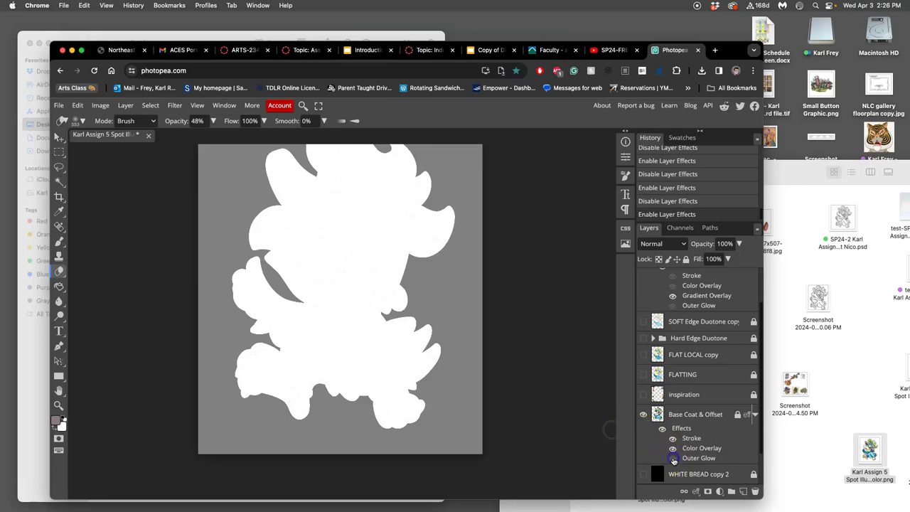
{"action": "left_click", "coordinate": [673, 458]}
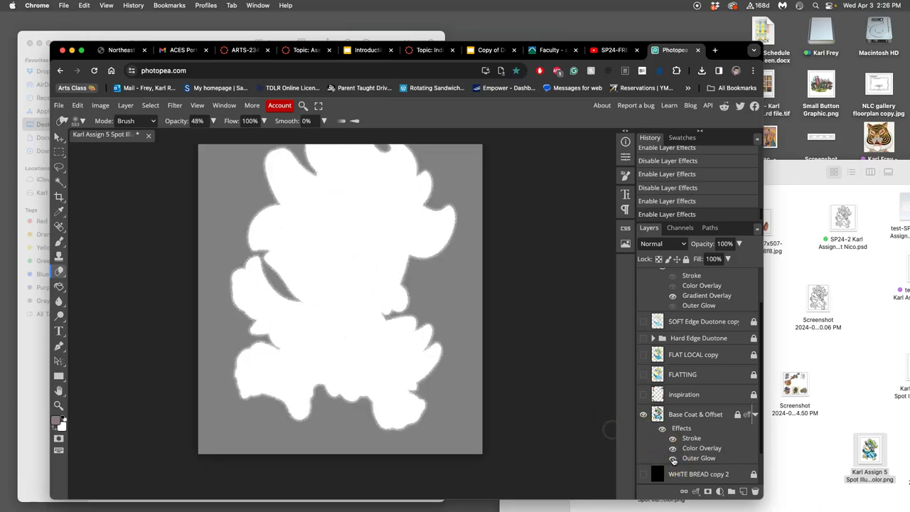
{"action": "left_click", "coordinate": [673, 438]}
{"action": "left_click", "coordinate": [672, 439]}
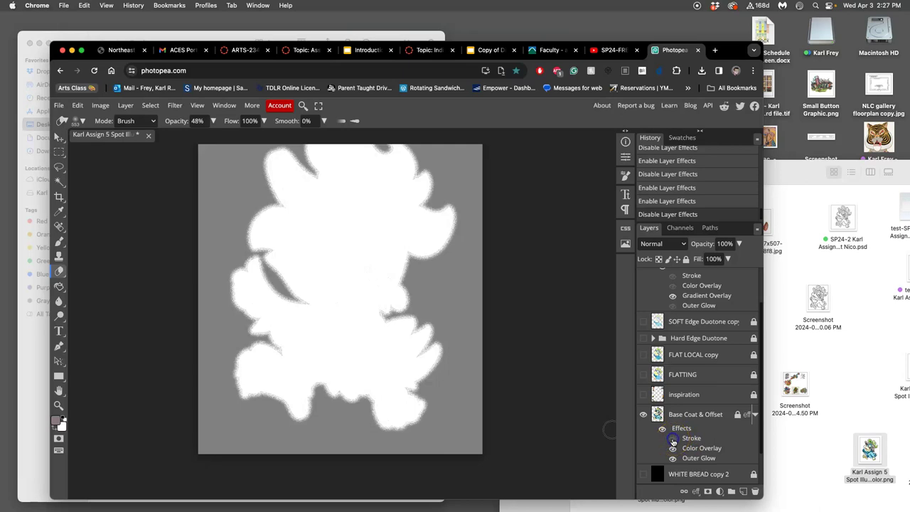
{"action": "left_click", "coordinate": [672, 438]}
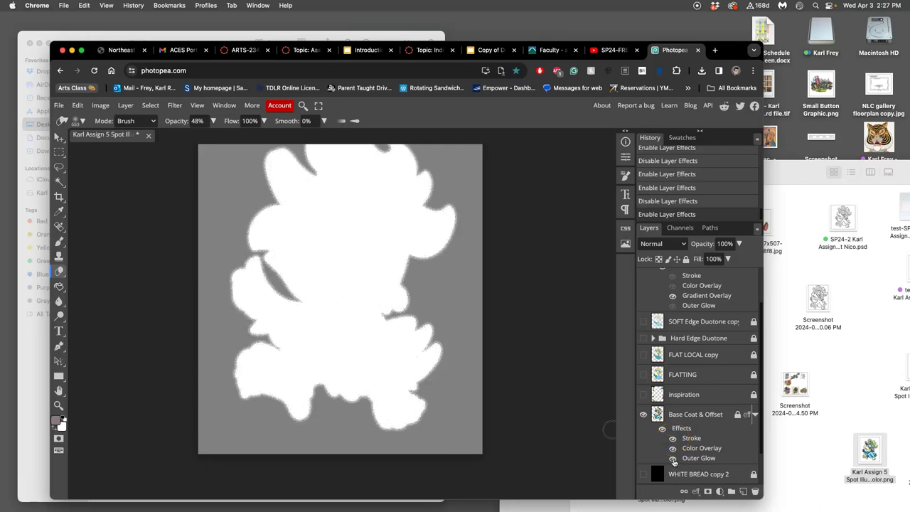
{"action": "left_click", "coordinate": [672, 438]}
{"action": "left_click", "coordinate": [673, 448]}
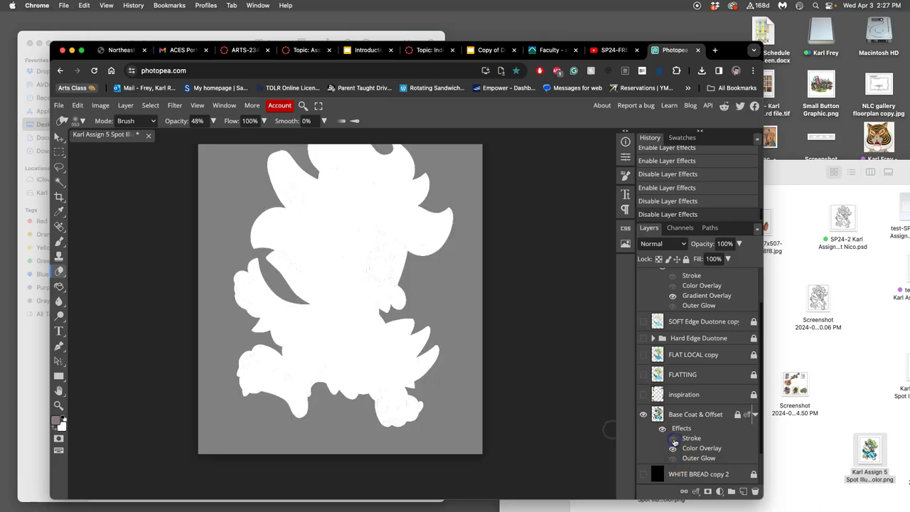
{"action": "left_click", "coordinate": [672, 438]}
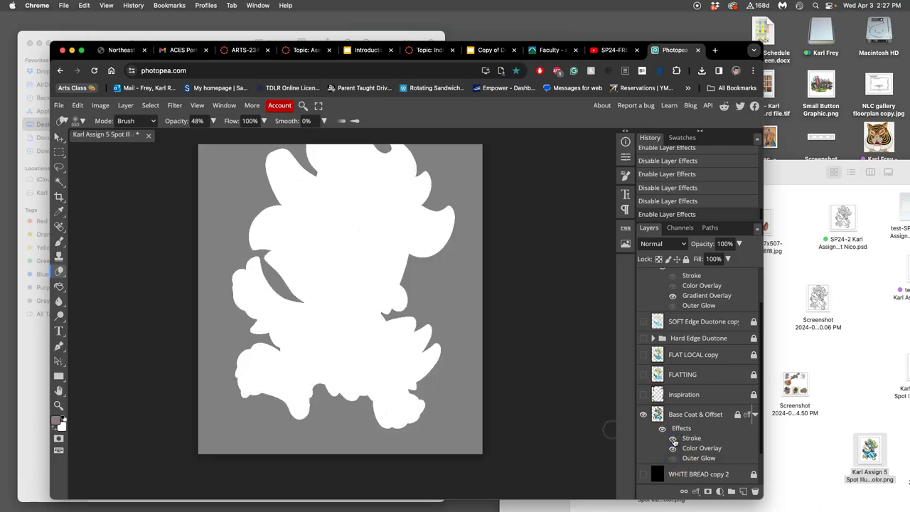
{"action": "left_click", "coordinate": [755, 415]}
{"action": "scroll", "coordinate": [715, 423], "scroll_direction": "up", "scroll_amount": 2}
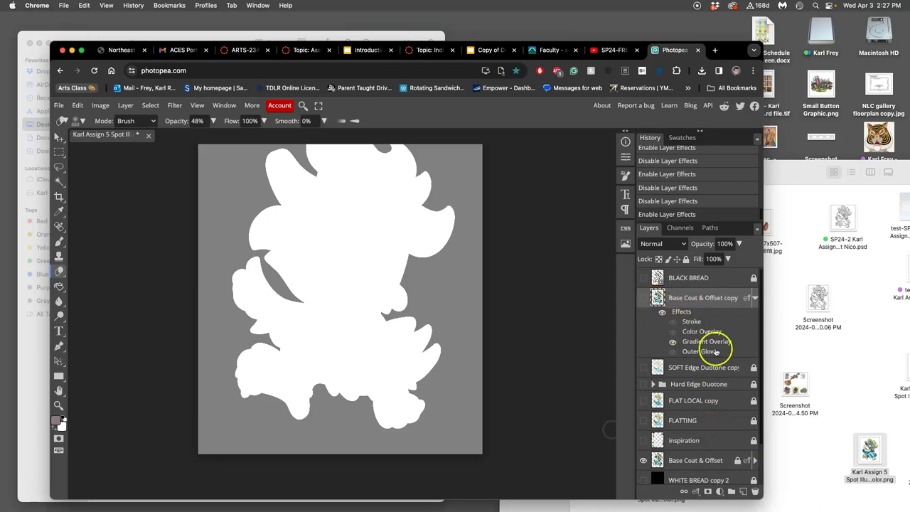
Show the Base Coat & Offset copy layer again and open its Gradient Overlay settings
{"action": "left_click", "coordinate": [701, 299]}
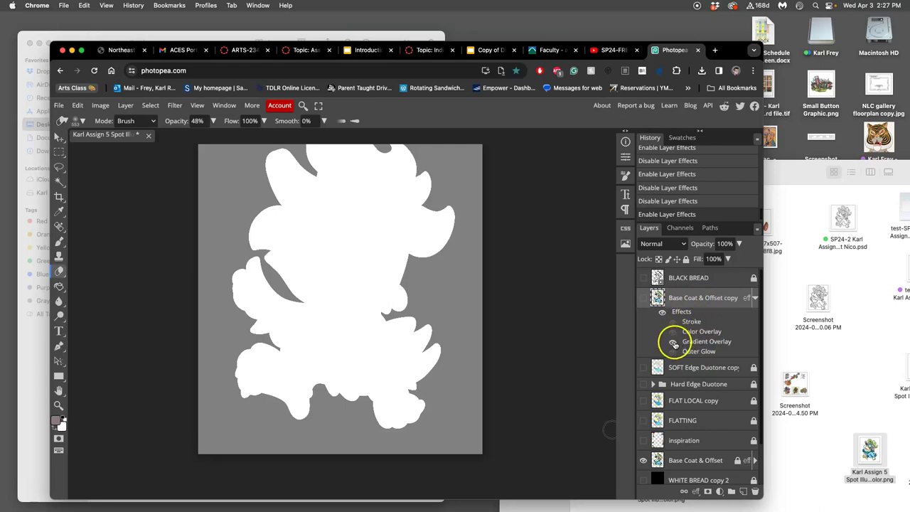
{"action": "left_click", "coordinate": [644, 298]}
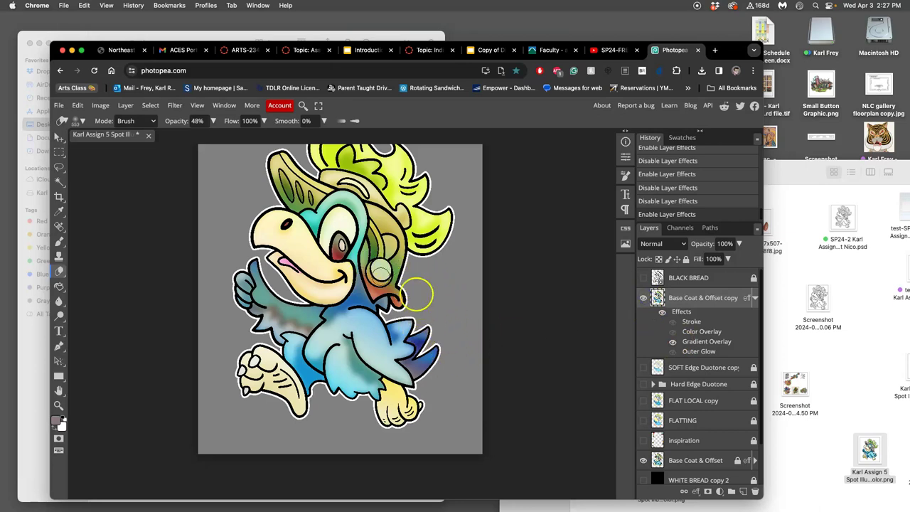
{"action": "double_click", "coordinate": [700, 340]}
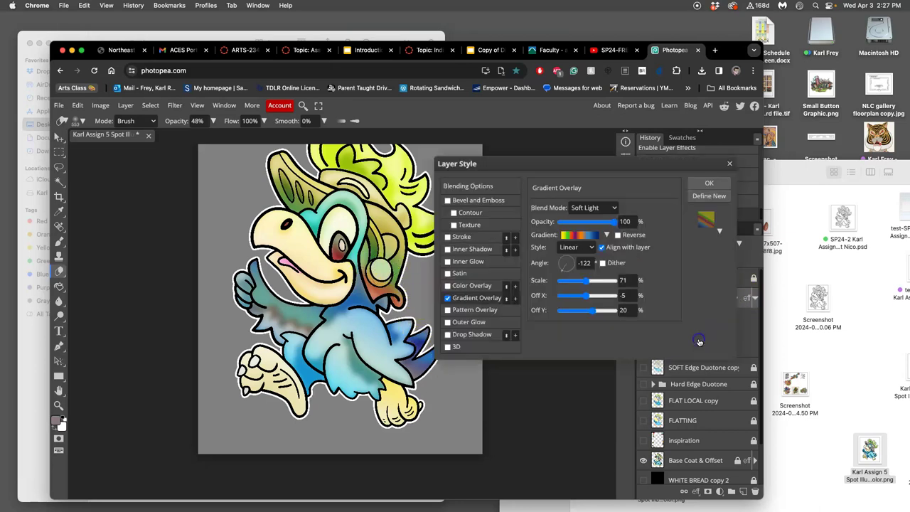
Try Normal, Soft Light, Hard Mix, Pin Light and Linear Light blending for the gradient overlay
{"action": "left_click", "coordinate": [584, 207]}
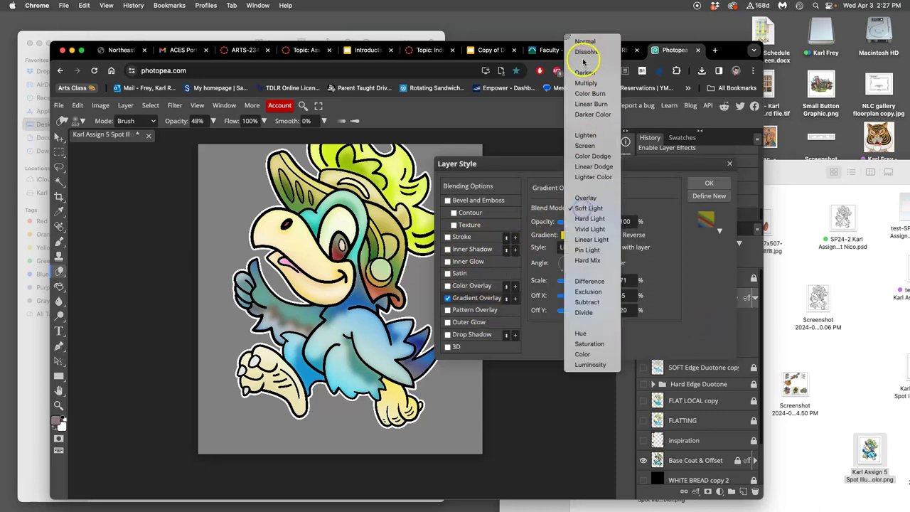
{"action": "left_click", "coordinate": [584, 41]}
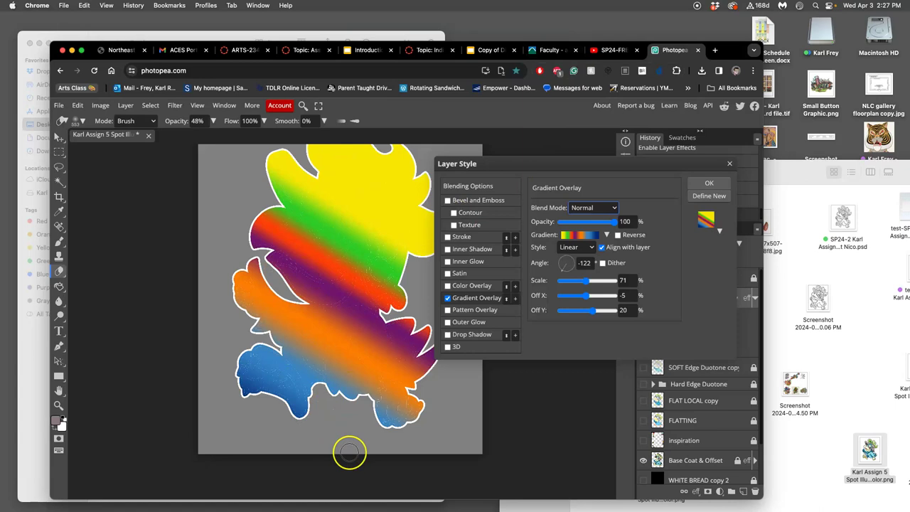
{"action": "left_click", "coordinate": [602, 208]}
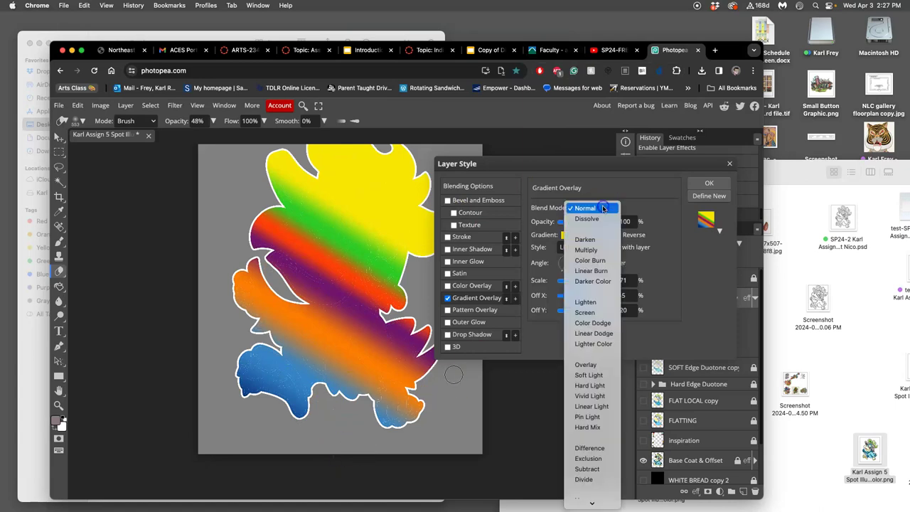
{"action": "left_click", "coordinate": [588, 374]}
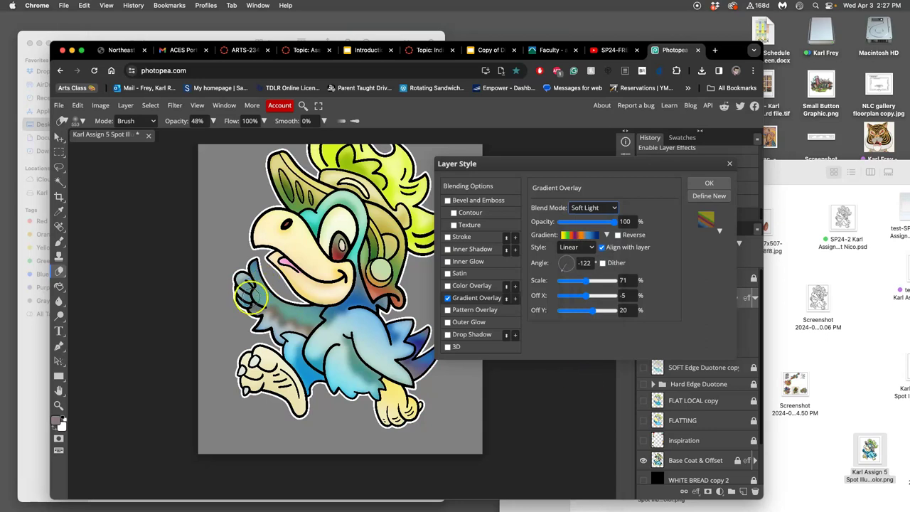
{"action": "left_click", "coordinate": [599, 208]}
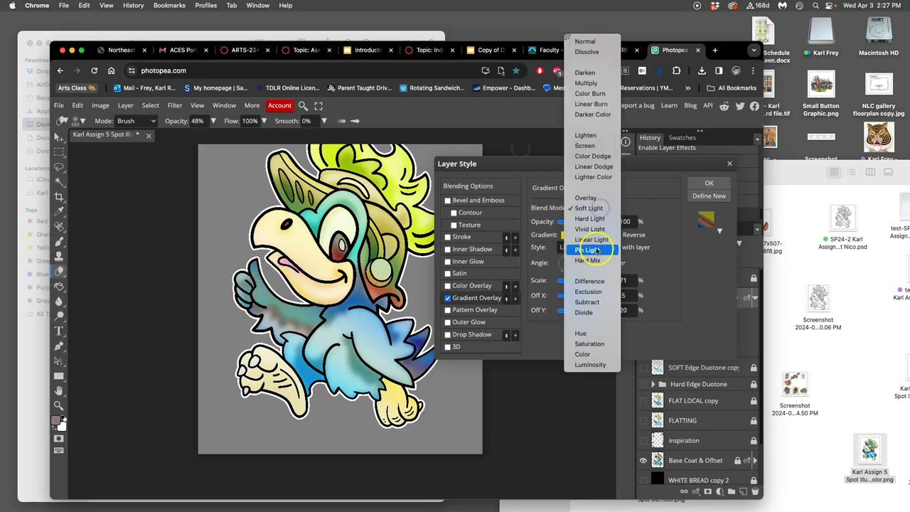
{"action": "key", "text": "Escape"}
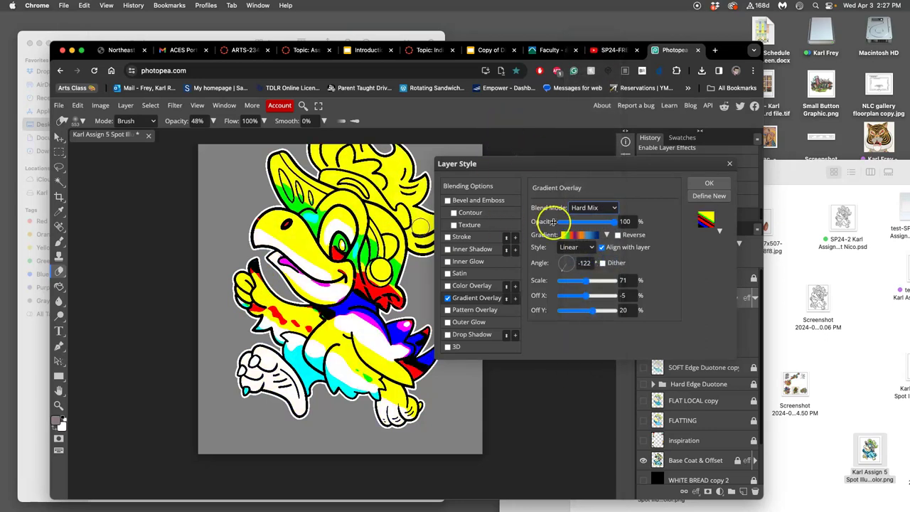
{"action": "left_click", "coordinate": [577, 207]}
{"action": "left_click", "coordinate": [577, 198]}
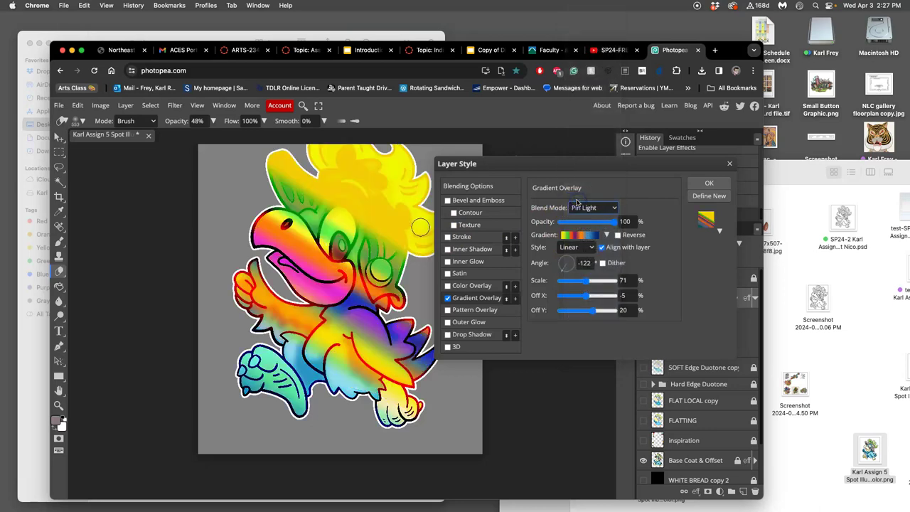
{"action": "left_click", "coordinate": [586, 208]}
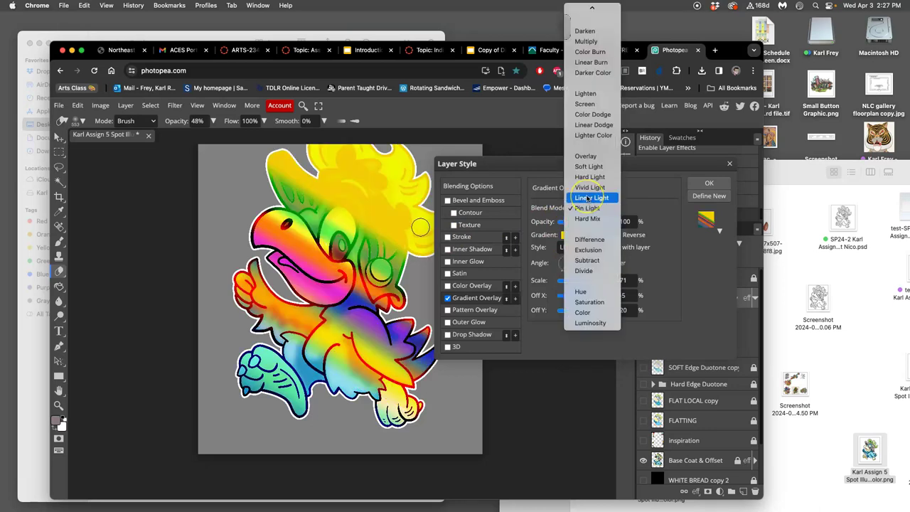
{"action": "left_click", "coordinate": [587, 198]}
Compare Vivid Light, Hard Light, Soft Light and Lighter Color blending on the gradient overlay
{"action": "left_click", "coordinate": [591, 206]}
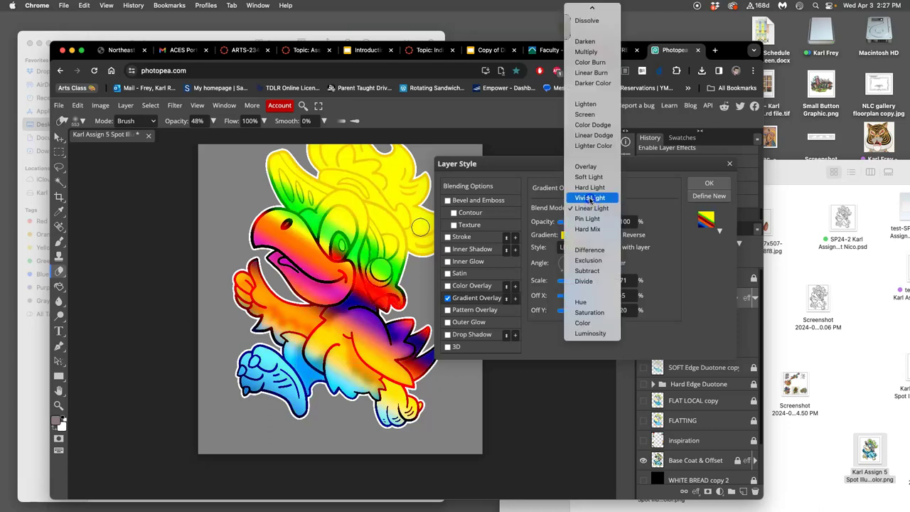
{"action": "left_click", "coordinate": [589, 198]}
{"action": "left_click", "coordinate": [591, 208]}
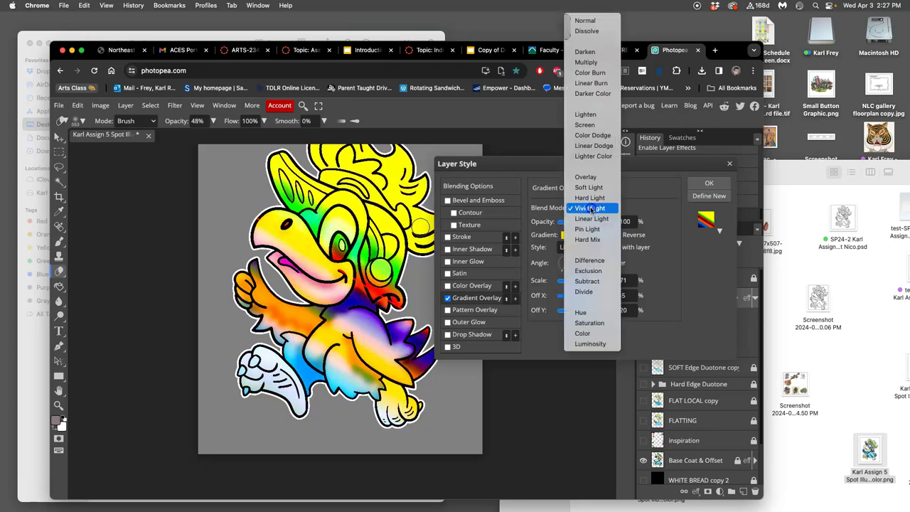
{"action": "left_click", "coordinate": [589, 198]}
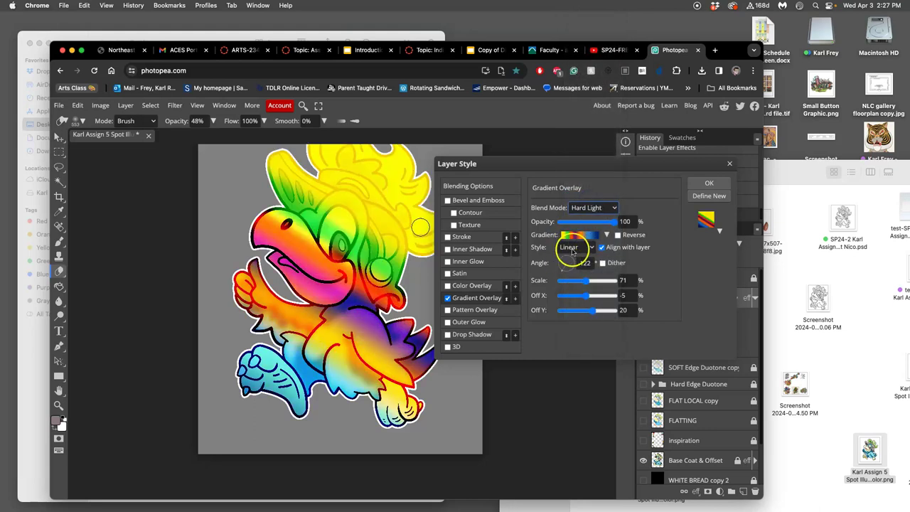
{"action": "left_click", "coordinate": [587, 209]}
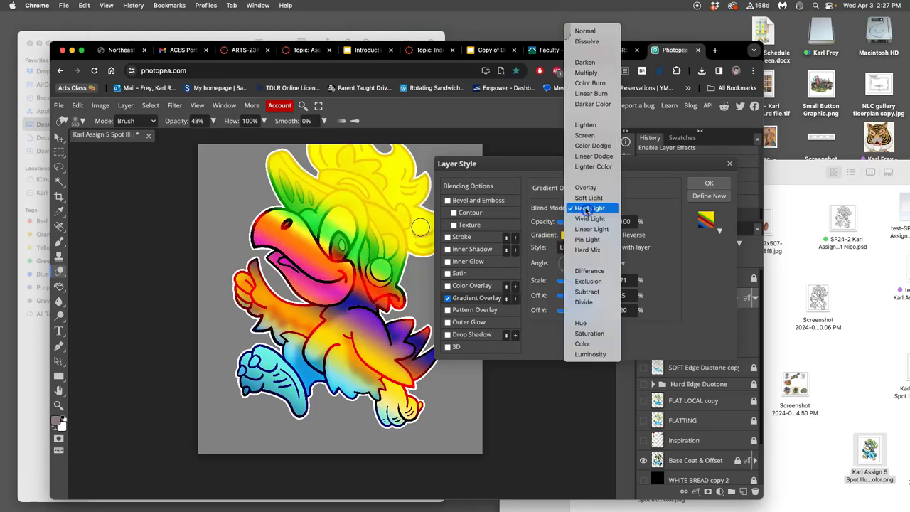
{"action": "left_click", "coordinate": [584, 199]}
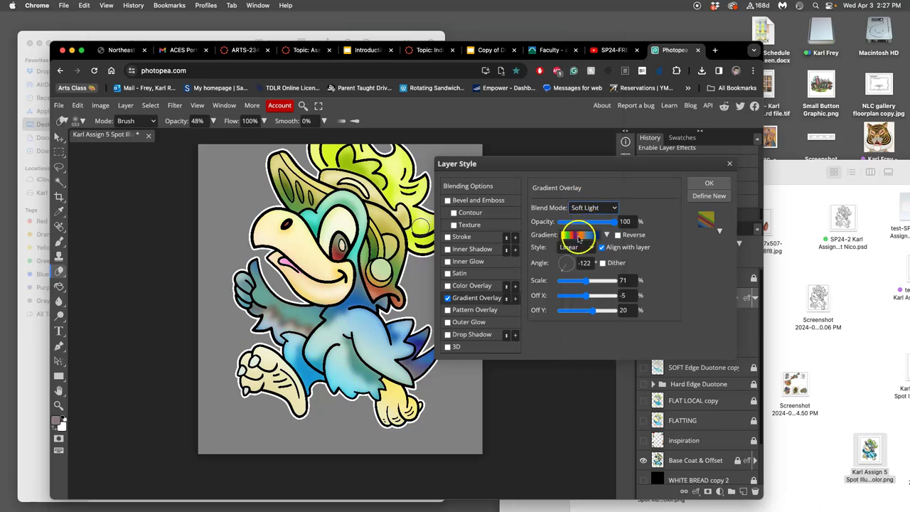
{"action": "left_click", "coordinate": [593, 208]}
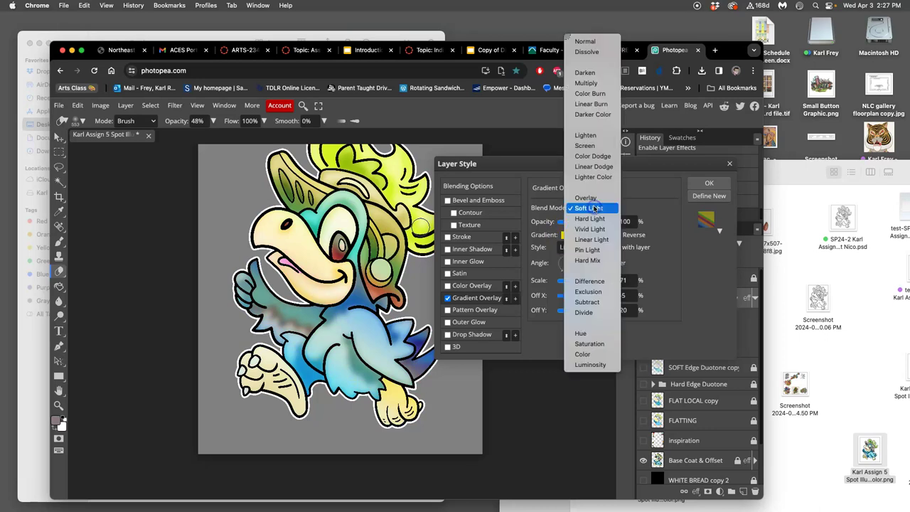
{"action": "left_click", "coordinate": [590, 176]}
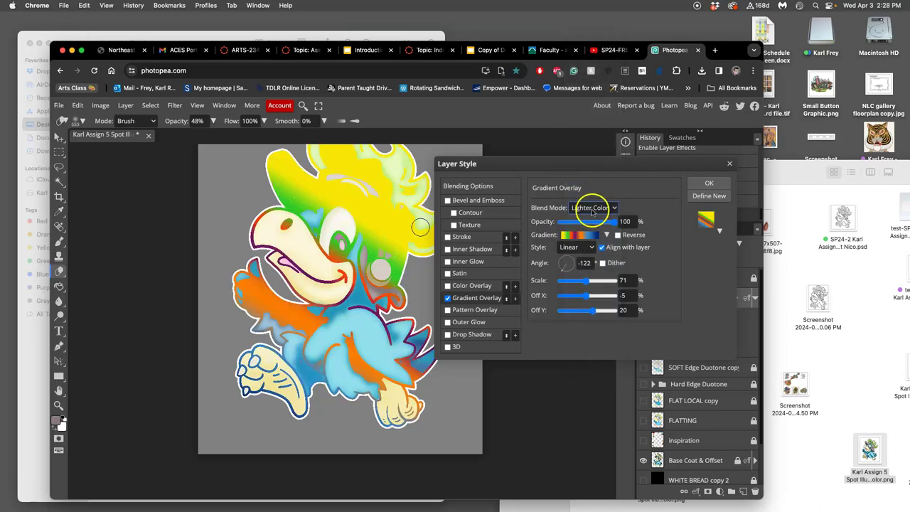
Try Darker Color and Exclusion, settle on Saturation, then view the Digital Coloring slides
{"action": "left_click", "coordinate": [588, 211]}
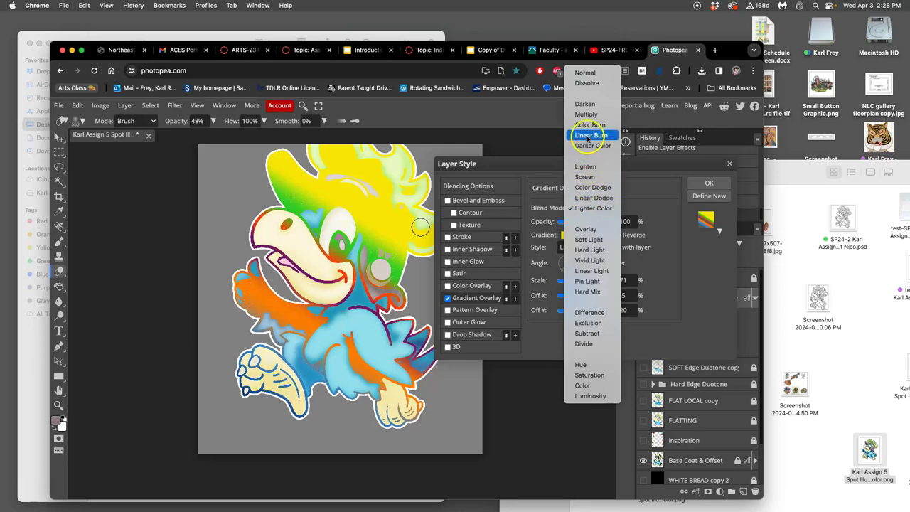
{"action": "left_click", "coordinate": [588, 147]}
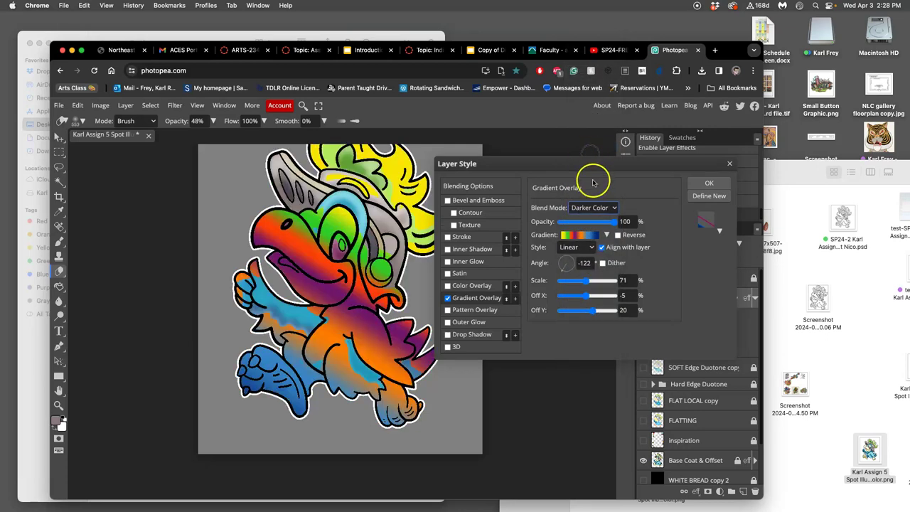
{"action": "left_click", "coordinate": [587, 208]}
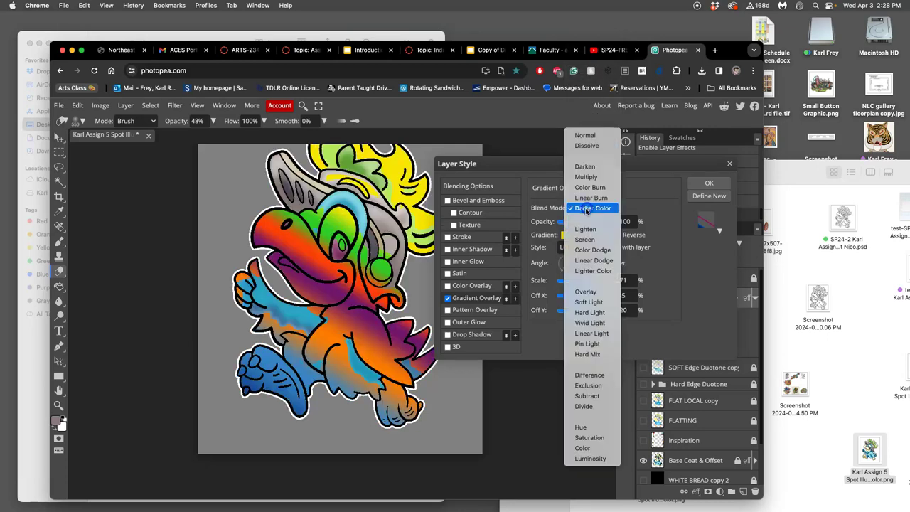
{"action": "left_click", "coordinate": [576, 387]}
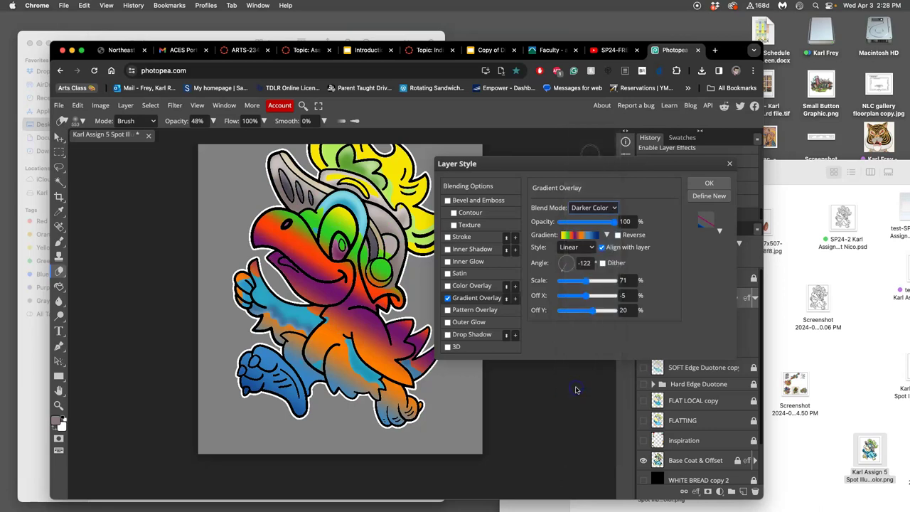
{"action": "left_click", "coordinate": [588, 208]}
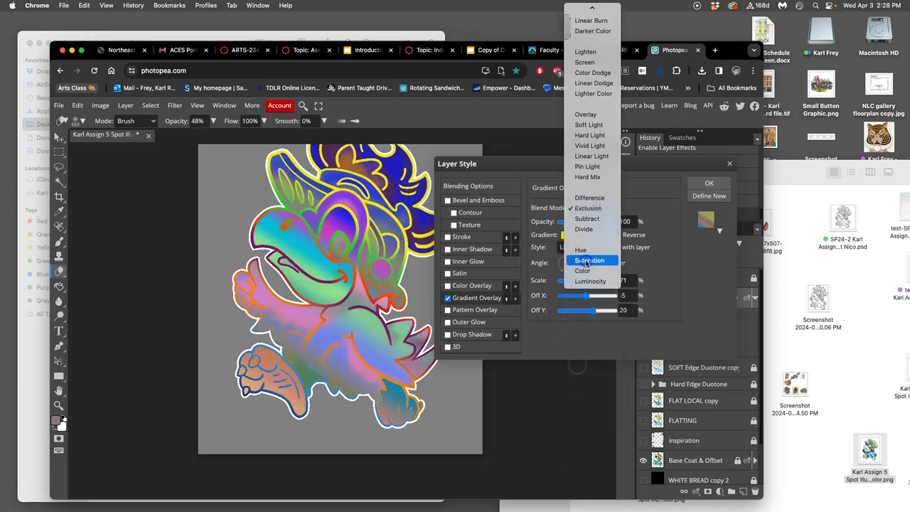
{"action": "left_click", "coordinate": [585, 262]}
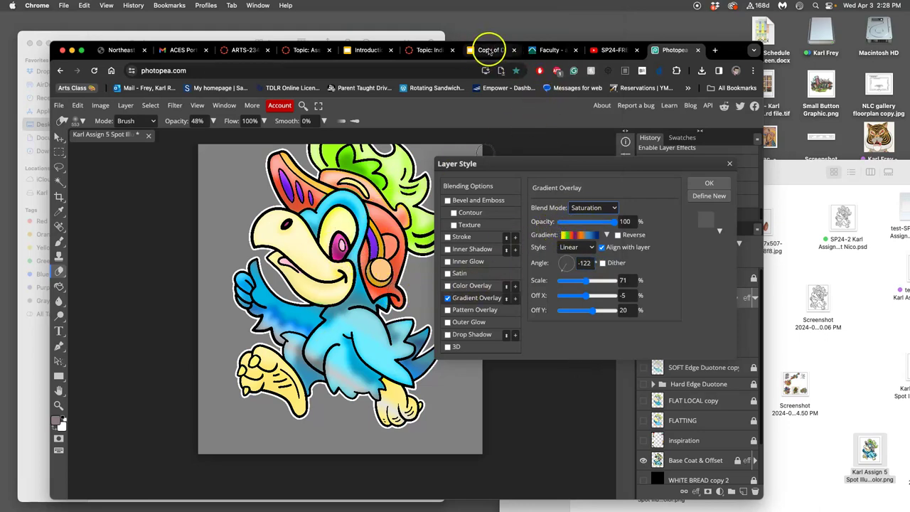
{"action": "left_click", "coordinate": [368, 52]}
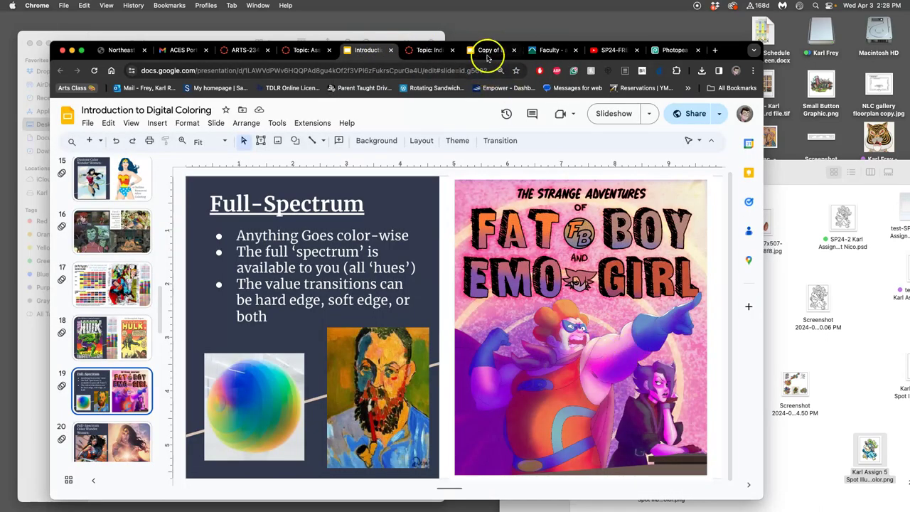
Back in Photopea, try Color, then apply the gradient overlay with Soft Light blending
{"action": "left_click", "coordinate": [670, 50]}
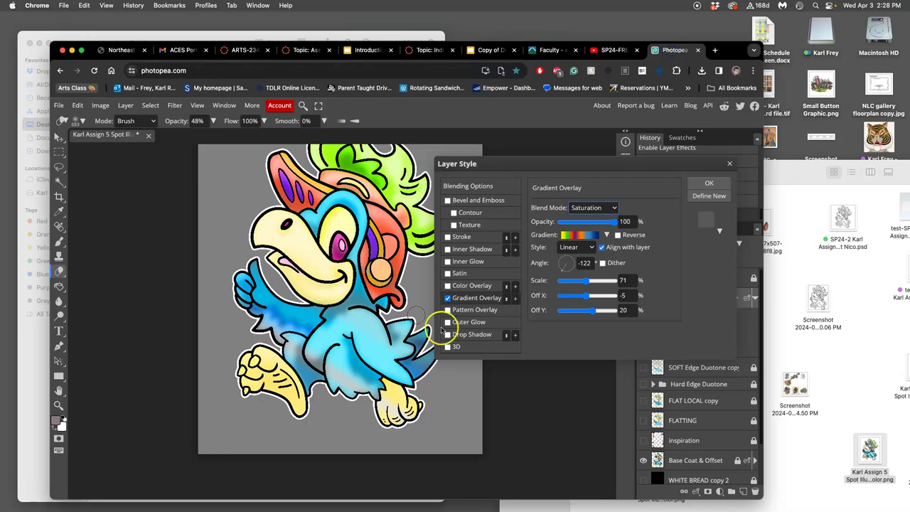
{"action": "left_click", "coordinate": [588, 209]}
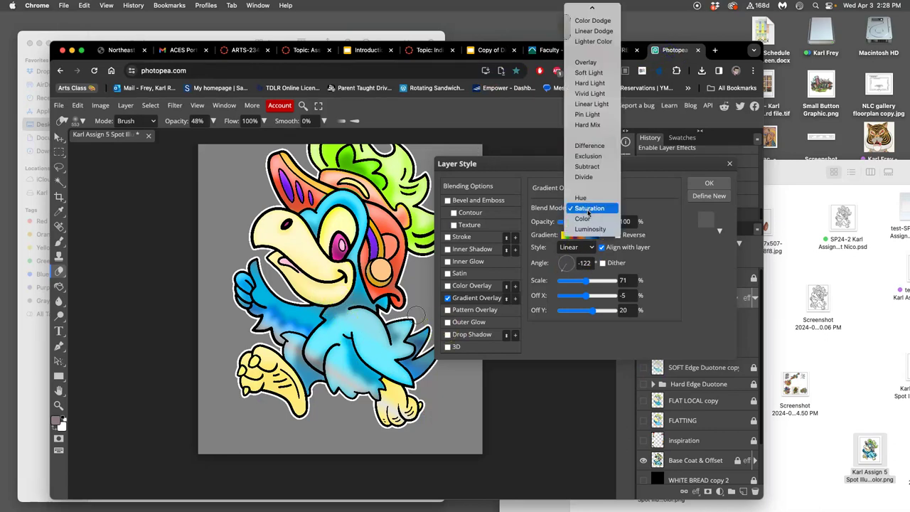
{"action": "left_click", "coordinate": [584, 218]}
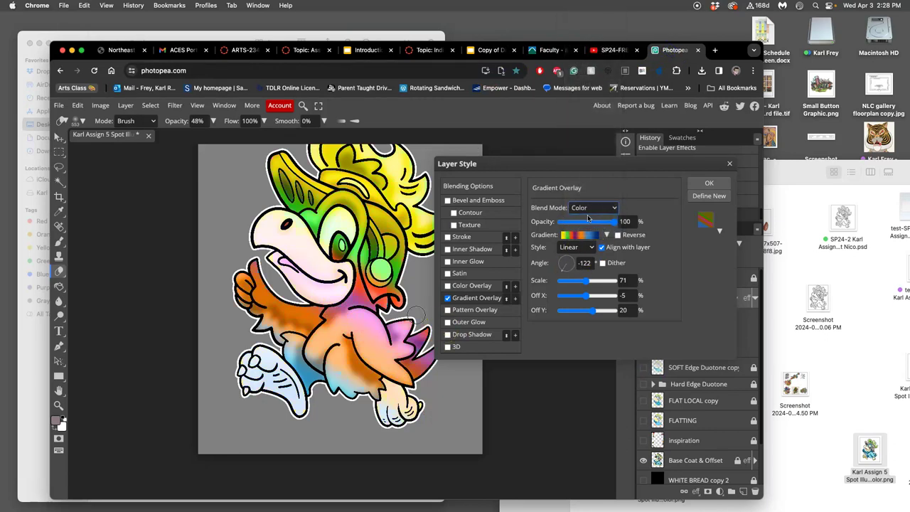
{"action": "left_click", "coordinate": [589, 209]}
{"action": "left_click", "coordinate": [410, 282]}
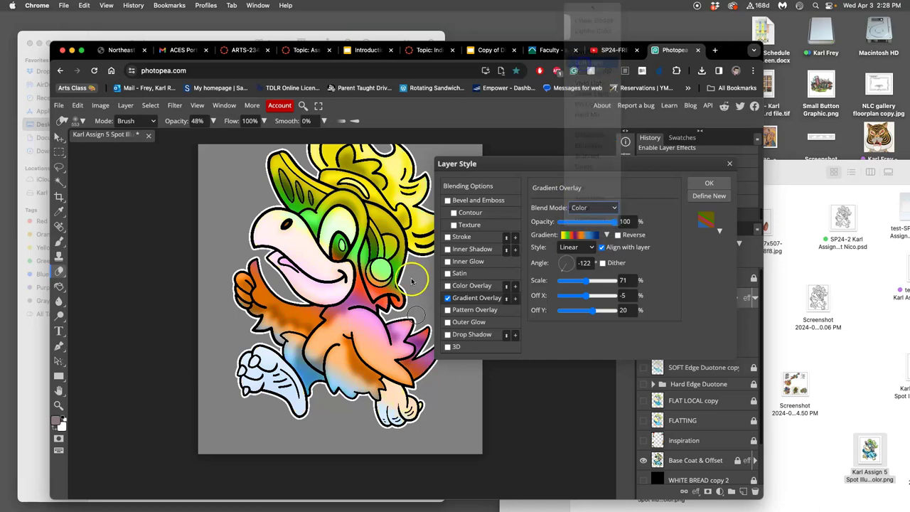
{"action": "left_click", "coordinate": [697, 184]}
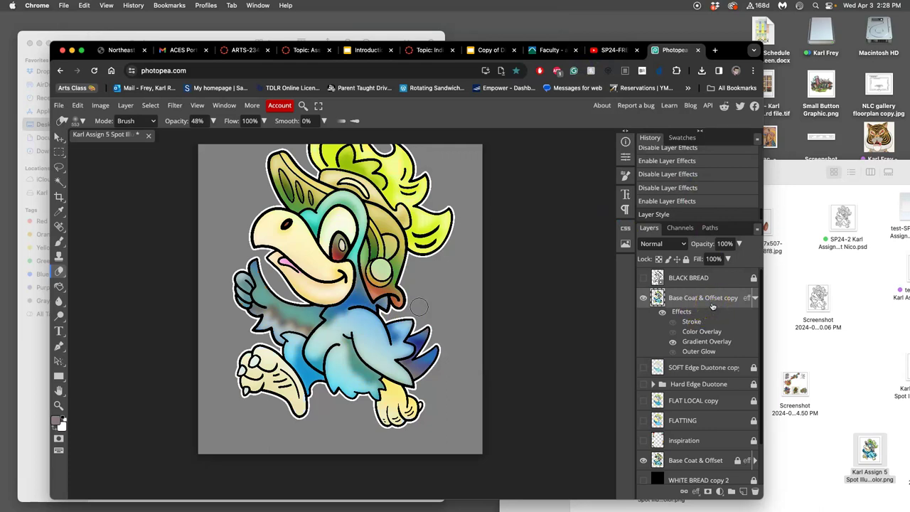
Rasterize the copy layer's style and toggle the layer's visibility to compare
{"action": "right_click", "coordinate": [710, 307]}
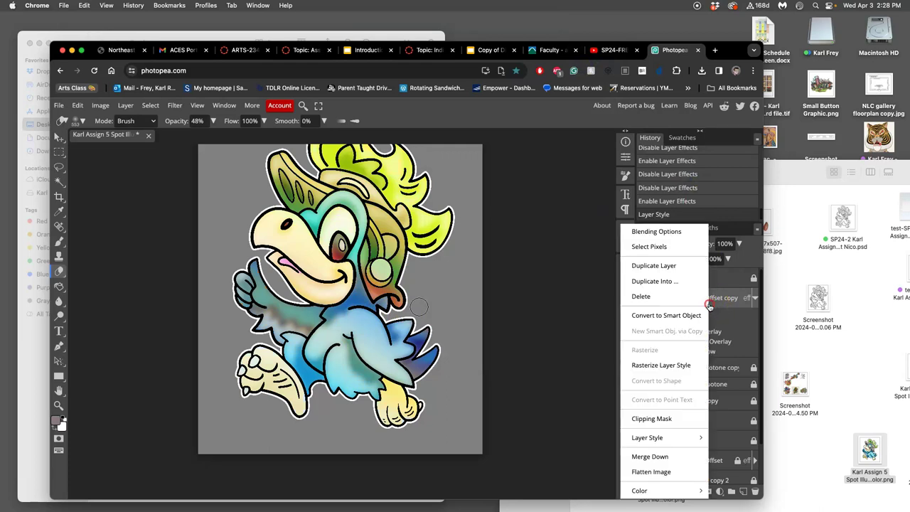
{"action": "left_click", "coordinate": [648, 365]}
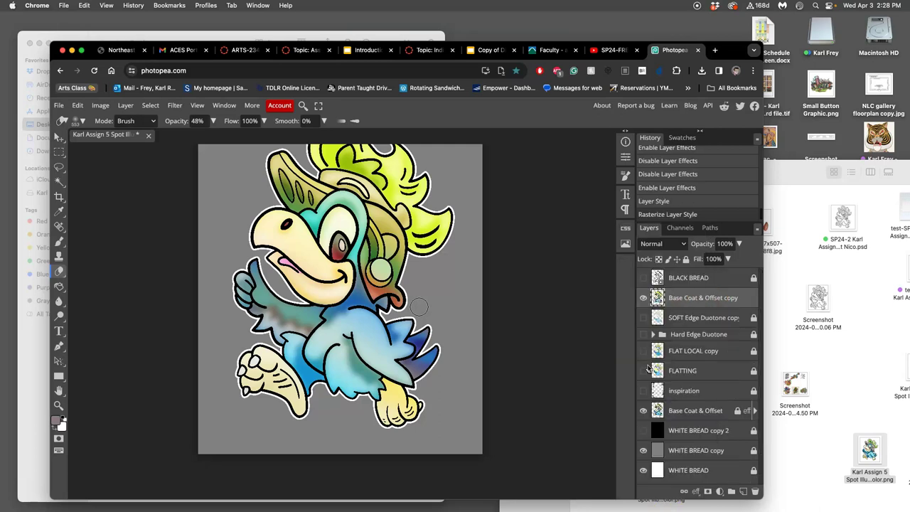
{"action": "left_click", "coordinate": [642, 298]}
{"action": "left_click", "coordinate": [643, 298]}
{"action": "scroll", "coordinate": [443, 302], "scroll_direction": "up", "scroll_amount": 2}
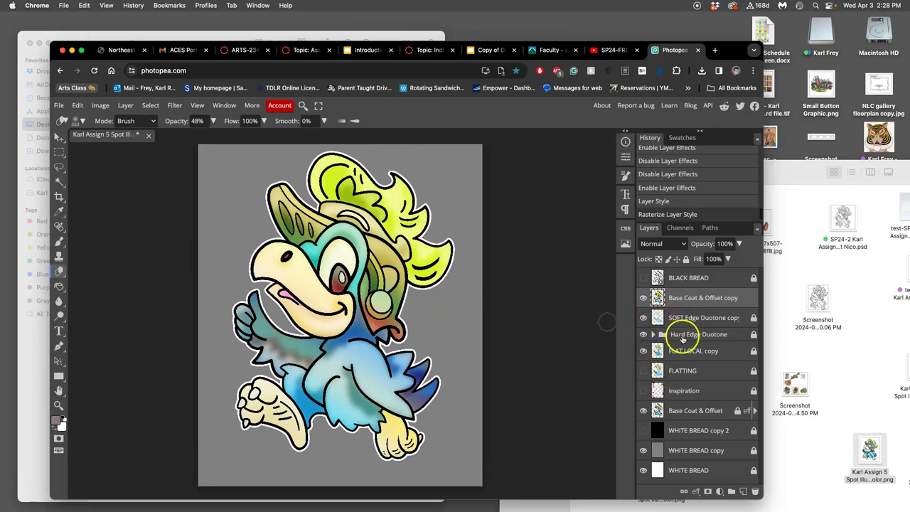
{"action": "left_click", "coordinate": [643, 297]}
{"action": "left_click", "coordinate": [643, 297]}
Lower the copy layer's opacity and make the BLACK BREAD line art visible
{"action": "left_click", "coordinate": [739, 243]}
{"action": "mouse_move", "coordinate": [735, 259]}
{"action": "left_mouse_down"}
{"action": "mouse_move", "coordinate": [714, 258]}
{"action": "mouse_move", "coordinate": [743, 259]}
{"action": "left_mouse_up"}
{"action": "left_click", "coordinate": [643, 277]}
{"action": "left_click", "coordinate": [738, 244]}
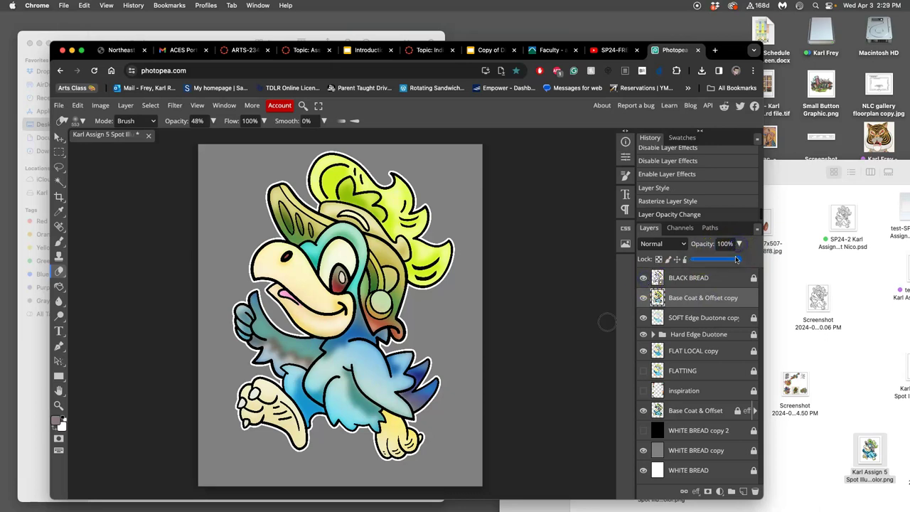
{"action": "mouse_move", "coordinate": [735, 258]}
{"action": "left_mouse_down"}
{"action": "mouse_move", "coordinate": [688, 258]}
{"action": "mouse_move", "coordinate": [737, 257]}
{"action": "left_mouse_up"}
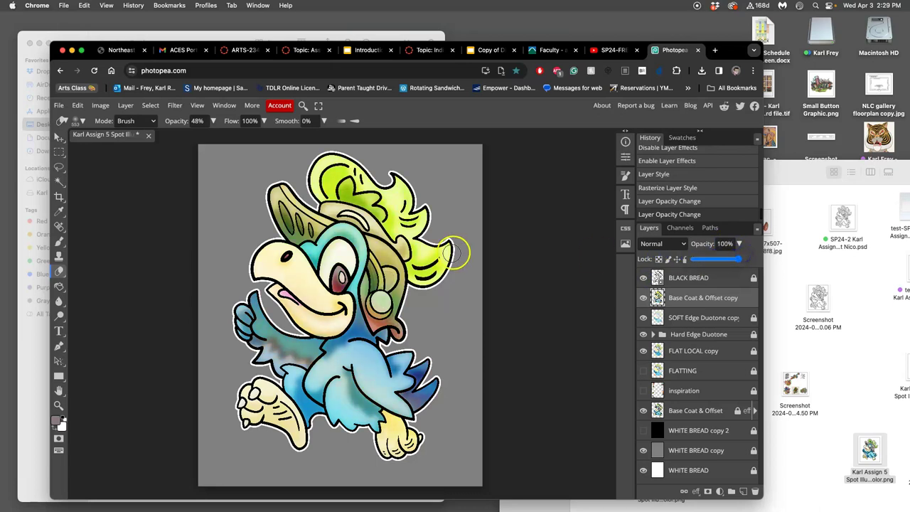
Apply a Levels adjustment that brightens the highlights and deepens the shadows
{"action": "left_click", "coordinate": [100, 106]}
{"action": "mouse_move", "coordinate": [110, 140]}
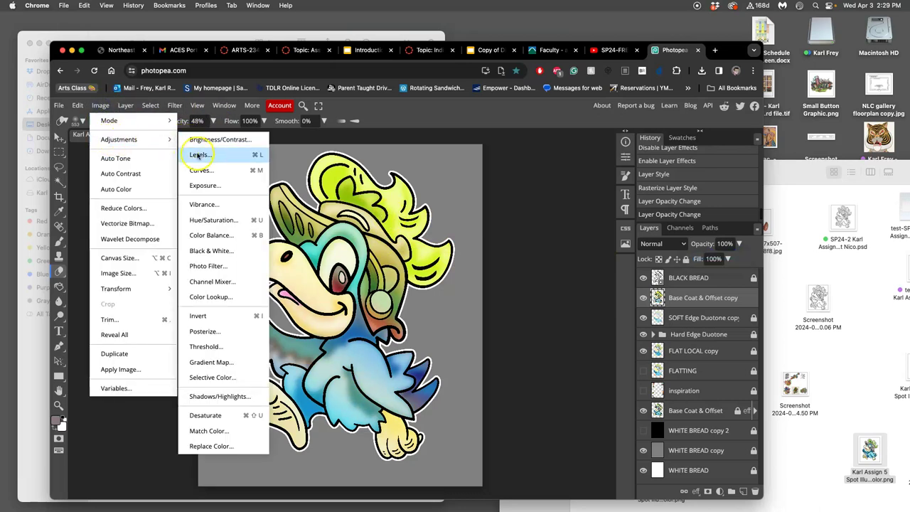
{"action": "left_click", "coordinate": [199, 155]}
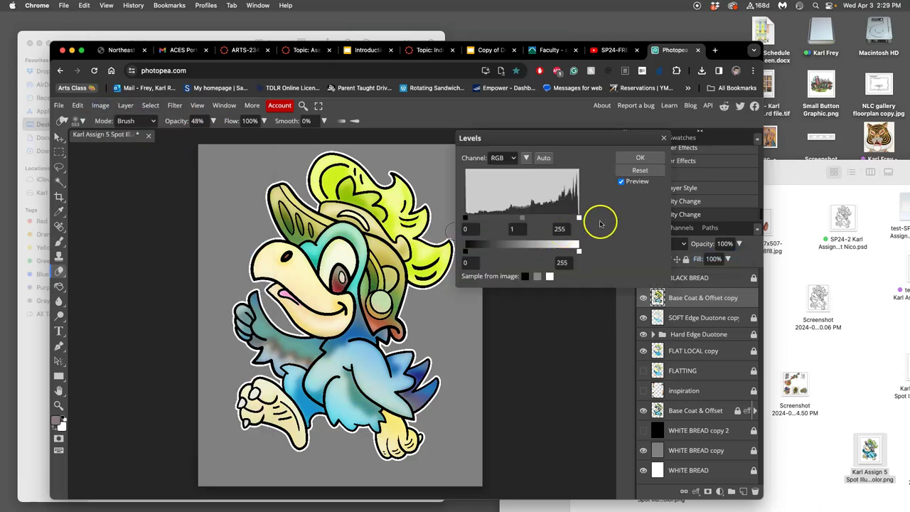
{"action": "mouse_move", "coordinate": [579, 216]}
{"action": "left_mouse_down"}
{"action": "mouse_move", "coordinate": [562, 217]}
{"action": "mouse_move", "coordinate": [585, 214]}
{"action": "left_mouse_up"}
{"action": "left_click_drag", "start_coordinate": [464, 218], "coordinate": [527, 217]}
{"action": "left_click", "coordinate": [638, 157]}
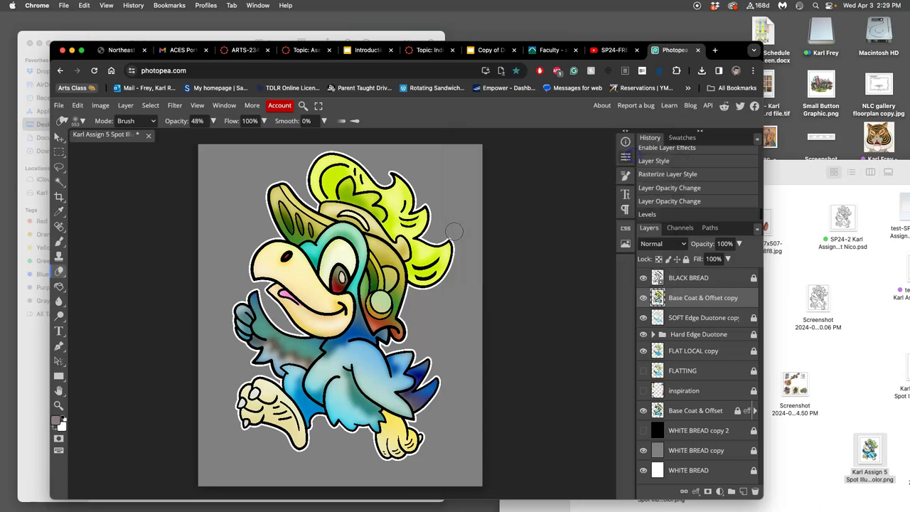
In Color Balance, nudge shadows toward blue and shift highlights toward blue, magenta and cyan
{"action": "left_click", "coordinate": [100, 105]}
{"action": "mouse_move", "coordinate": [116, 139]}
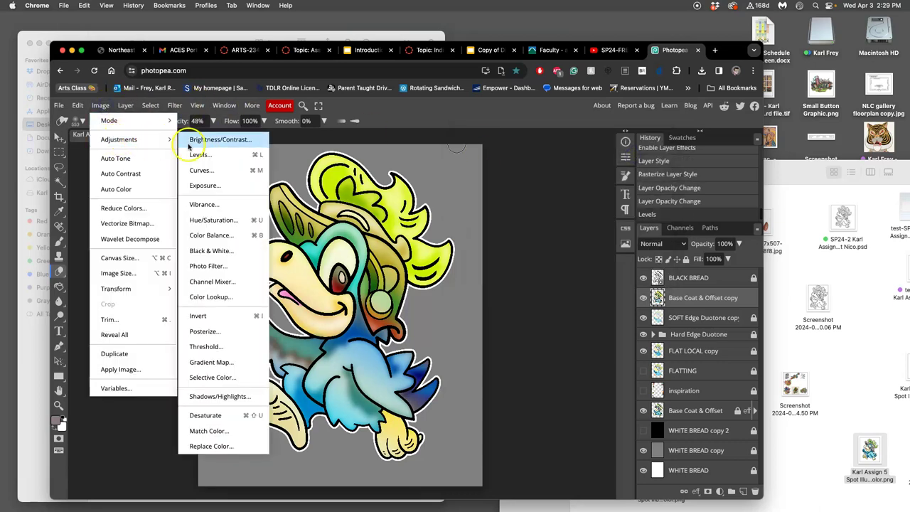
{"action": "left_click", "coordinate": [213, 235]}
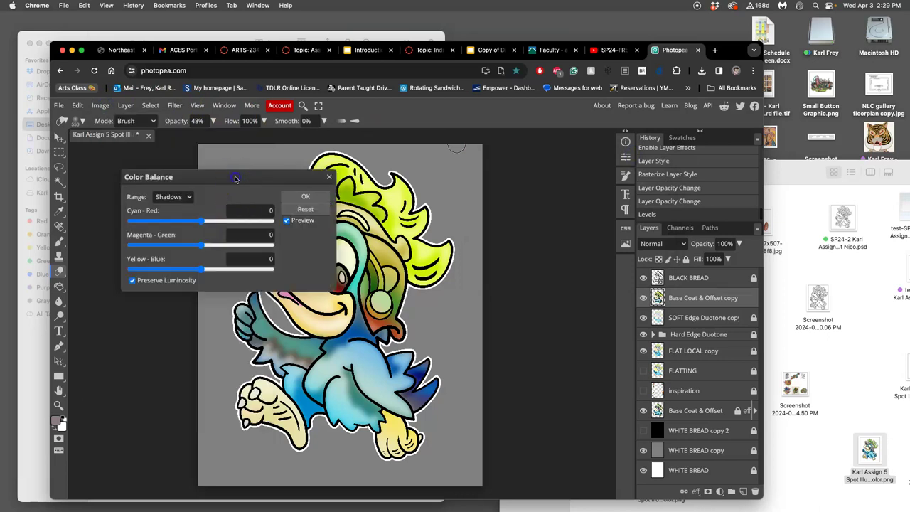
{"action": "left_click_drag", "start_coordinate": [235, 176], "coordinate": [588, 153]}
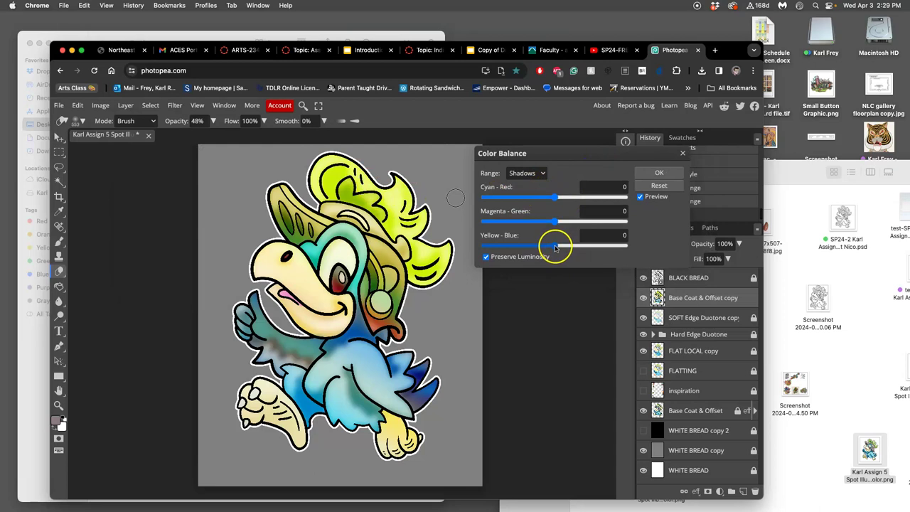
{"action": "left_click_drag", "start_coordinate": [555, 247], "coordinate": [558, 246]}
{"action": "left_click", "coordinate": [525, 172]}
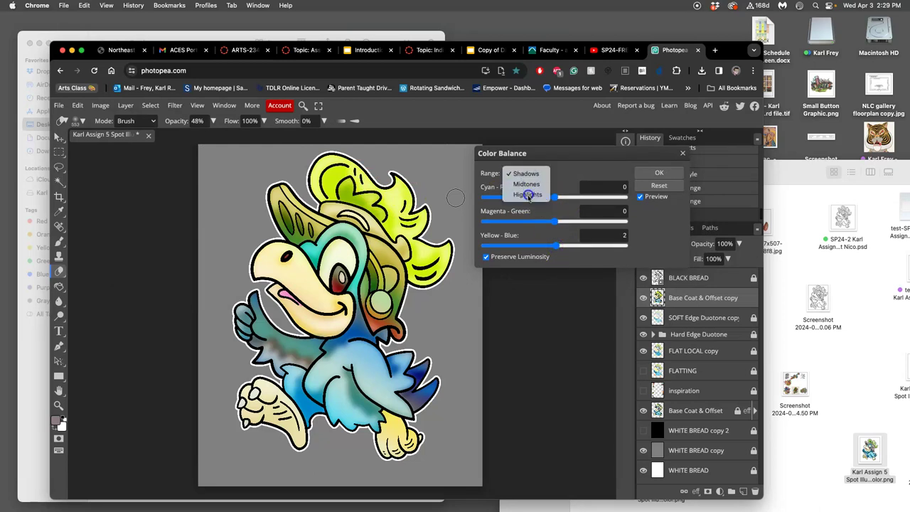
{"action": "left_click", "coordinate": [527, 194]}
{"action": "left_click", "coordinate": [557, 245]}
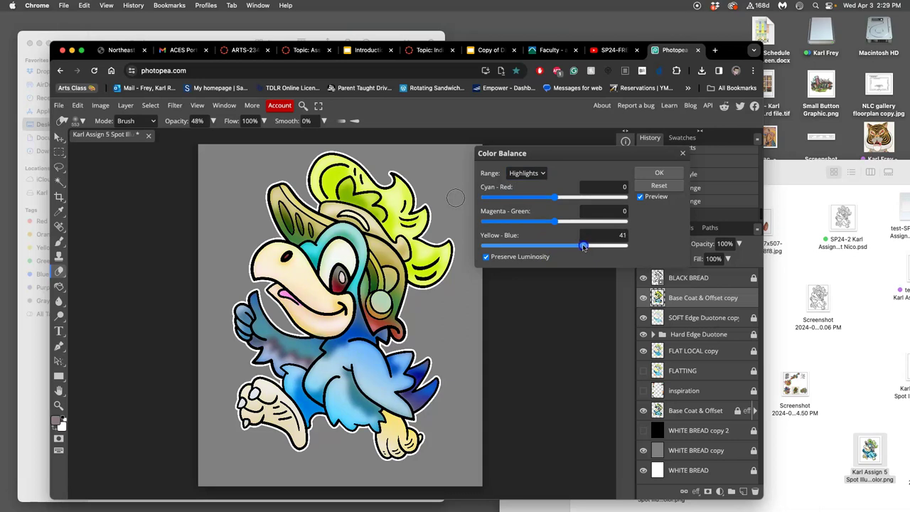
{"action": "left_click", "coordinate": [557, 221]}
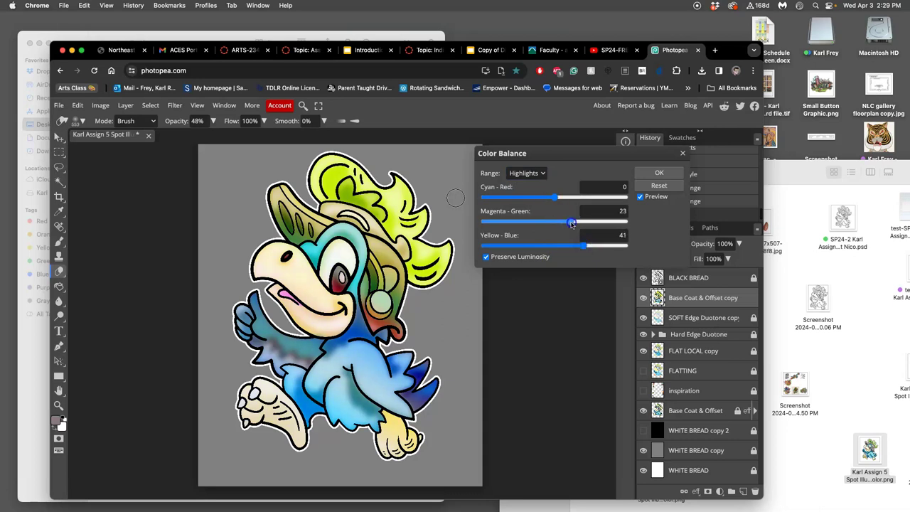
{"action": "left_click_drag", "start_coordinate": [544, 222], "coordinate": [568, 197]}
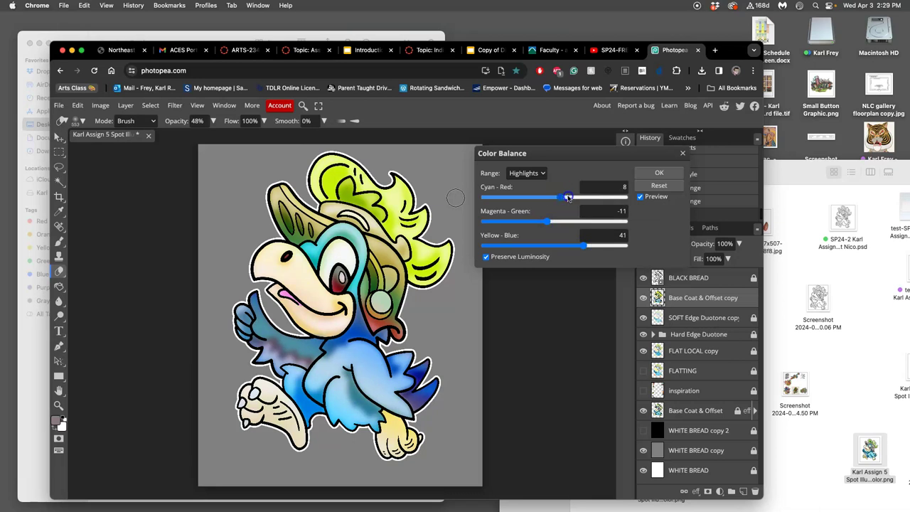
Push shadows toward blue, set midtone balance to 23, 12, 17, and apply Color Balance
{"action": "left_click", "coordinate": [537, 173]}
{"action": "left_click", "coordinate": [553, 197]}
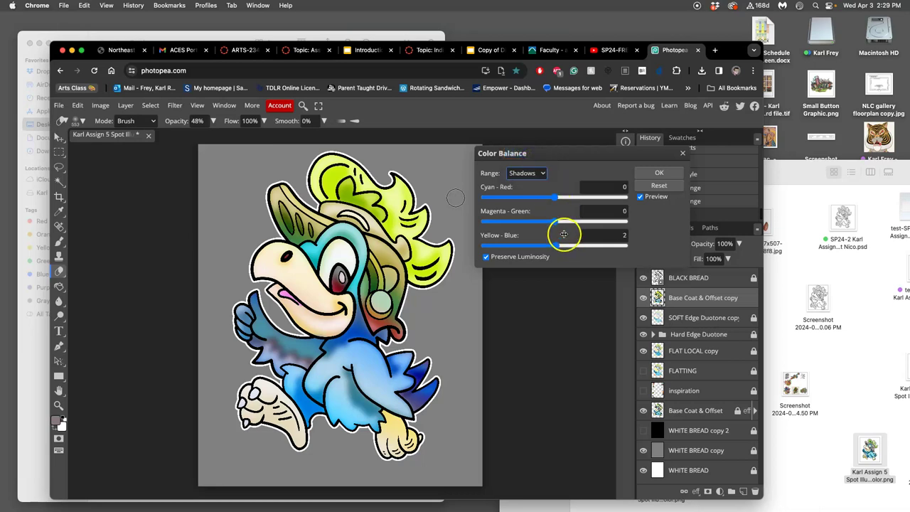
{"action": "mouse_move", "coordinate": [559, 243]}
{"action": "left_mouse_down"}
{"action": "mouse_move", "coordinate": [538, 247]}
{"action": "mouse_move", "coordinate": [579, 245]}
{"action": "mouse_move", "coordinate": [561, 245]}
{"action": "left_mouse_up"}
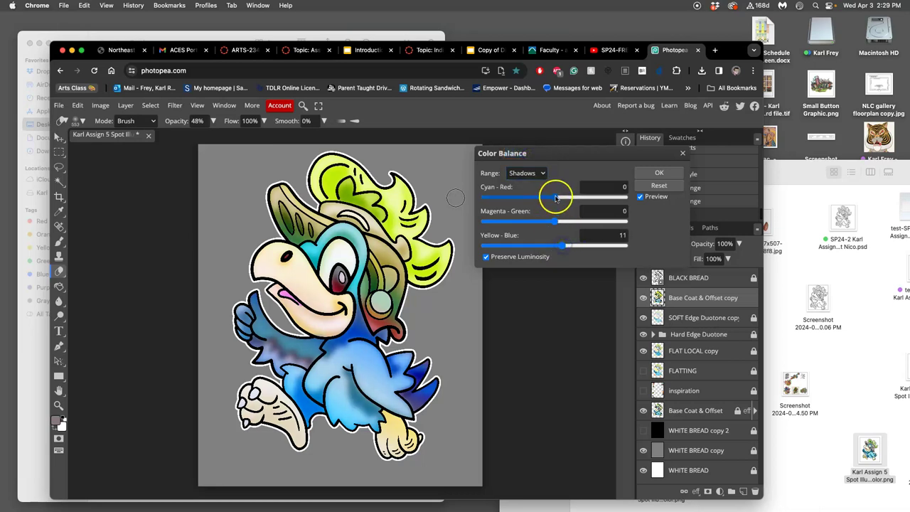
{"action": "left_click_drag", "start_coordinate": [544, 197], "coordinate": [542, 199]}
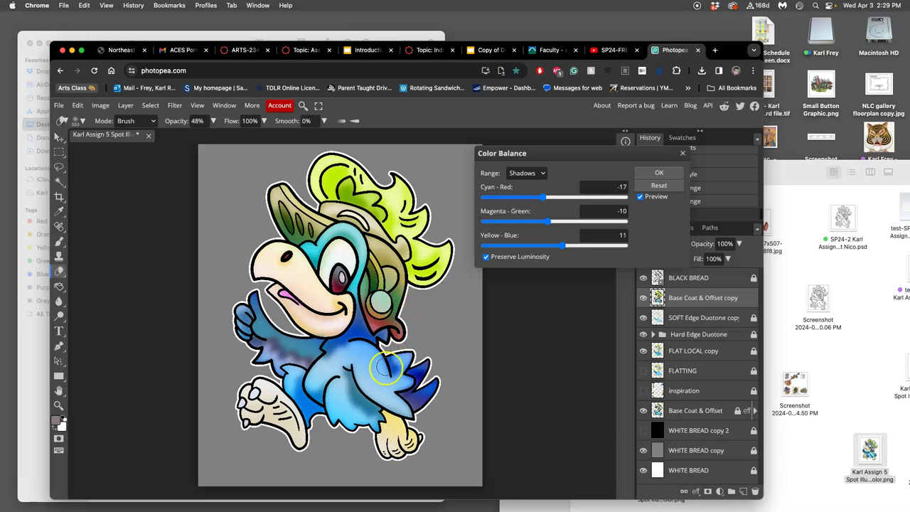
{"action": "left_click", "coordinate": [534, 172]}
{"action": "left_click", "coordinate": [533, 186]}
{"action": "left_click_drag", "start_coordinate": [549, 197], "coordinate": [565, 197]}
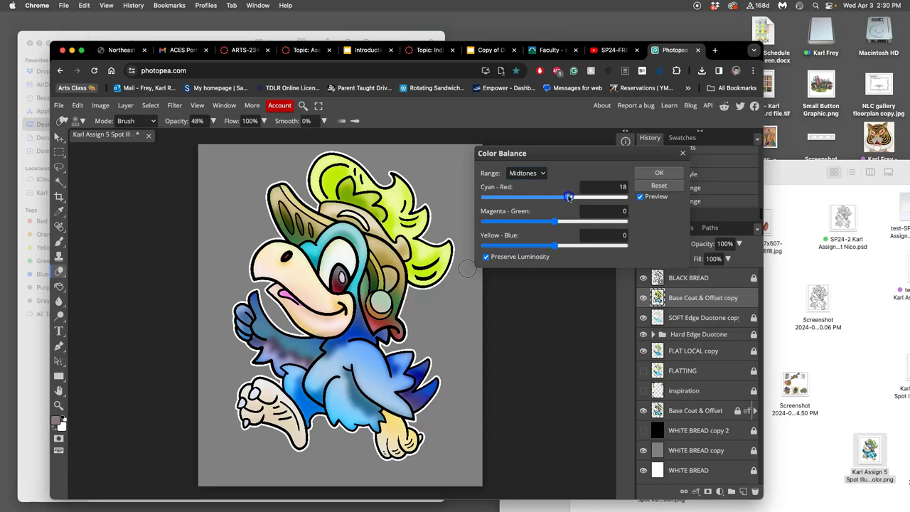
{"action": "left_click_drag", "start_coordinate": [569, 197], "coordinate": [572, 197]}
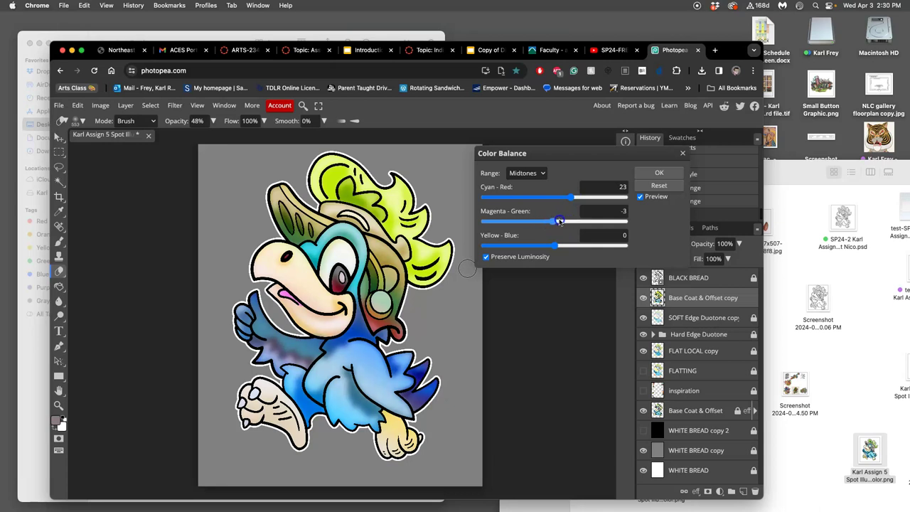
{"action": "left_click_drag", "start_coordinate": [562, 221], "coordinate": [540, 246]}
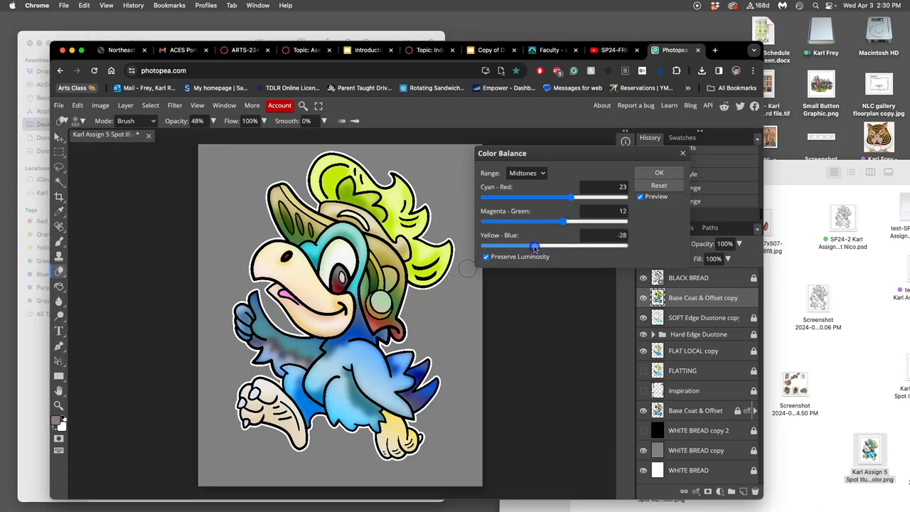
{"action": "left_click", "coordinate": [653, 173]}
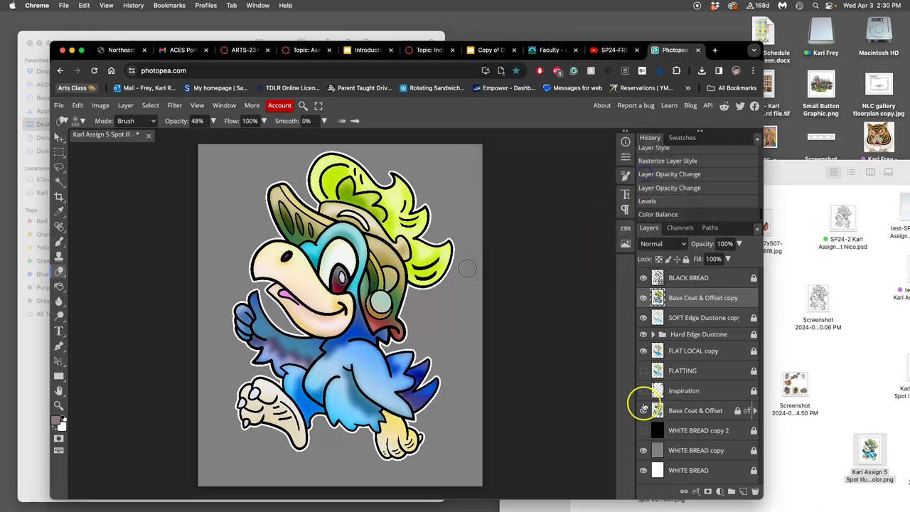
Compare the copy layer on and off, then erase its colour on the hat and ear ring
{"action": "left_click", "coordinate": [643, 297]}
{"action": "left_click", "coordinate": [643, 298]}
{"action": "left_click", "coordinate": [643, 298]}
{"action": "left_click", "coordinate": [643, 297]}
{"action": "left_click", "coordinate": [699, 297]}
{"action": "mouse_move", "coordinate": [324, 226]}
{"action": "left_mouse_down"}
{"action": "mouse_move", "coordinate": [294, 222]}
{"action": "mouse_move", "coordinate": [312, 217]}
{"action": "mouse_move", "coordinate": [270, 199]}
{"action": "mouse_move", "coordinate": [317, 221]}
{"action": "mouse_move", "coordinate": [294, 224]}
{"action": "left_mouse_up"}
{"action": "mouse_move", "coordinate": [377, 245]}
{"action": "left_mouse_down"}
{"action": "mouse_move", "coordinate": [387, 277]}
{"action": "mouse_move", "coordinate": [377, 248]}
{"action": "mouse_move", "coordinate": [382, 287]}
{"action": "mouse_move", "coordinate": [369, 291]}
{"action": "left_mouse_up"}
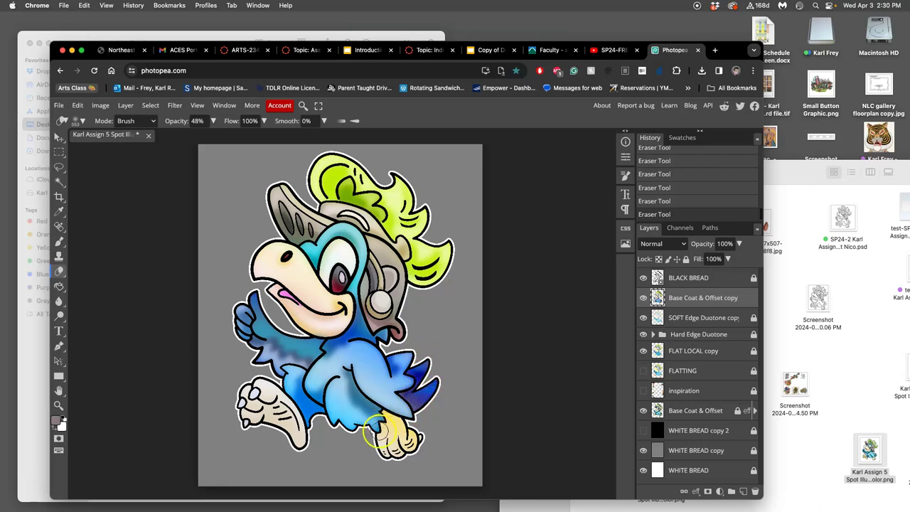
Erase colour from both feet, undo one stroke, then lighten the chin and hair edge
{"action": "left_click_drag", "start_coordinate": [291, 439], "coordinate": [284, 427]}
{"action": "left_click", "coordinate": [404, 447]}
{"action": "mouse_move", "coordinate": [422, 442]}
{"action": "left_mouse_down"}
{"action": "mouse_move", "coordinate": [329, 445]}
{"action": "mouse_move", "coordinate": [336, 453]}
{"action": "mouse_move", "coordinate": [388, 446]}
{"action": "mouse_move", "coordinate": [414, 430]}
{"action": "mouse_move", "coordinate": [324, 452]}
{"action": "mouse_move", "coordinate": [260, 394]}
{"action": "mouse_move", "coordinate": [278, 442]}
{"action": "mouse_move", "coordinate": [273, 427]}
{"action": "mouse_move", "coordinate": [254, 422]}
{"action": "left_mouse_up"}
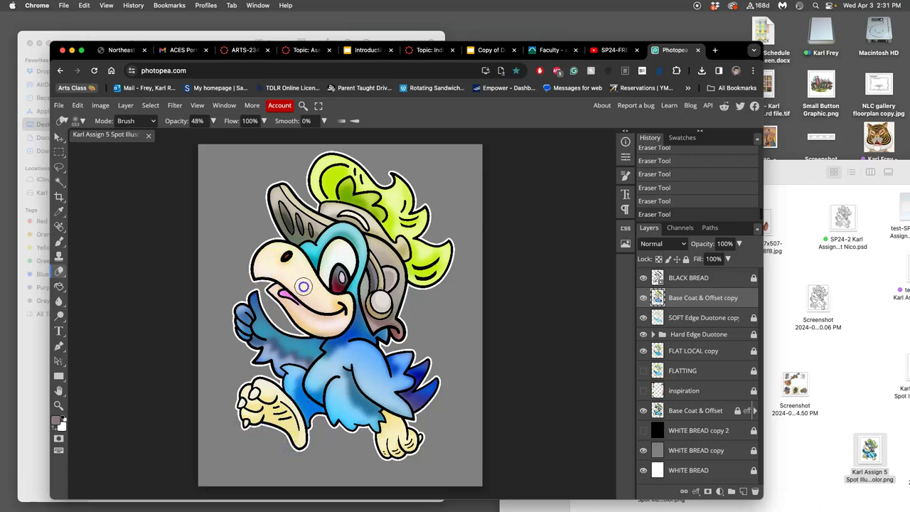
{"action": "key", "text": "super+z"}
{"action": "left_click", "coordinate": [370, 377]}
{"action": "left_click_drag", "start_coordinate": [370, 377], "coordinate": [341, 325]}
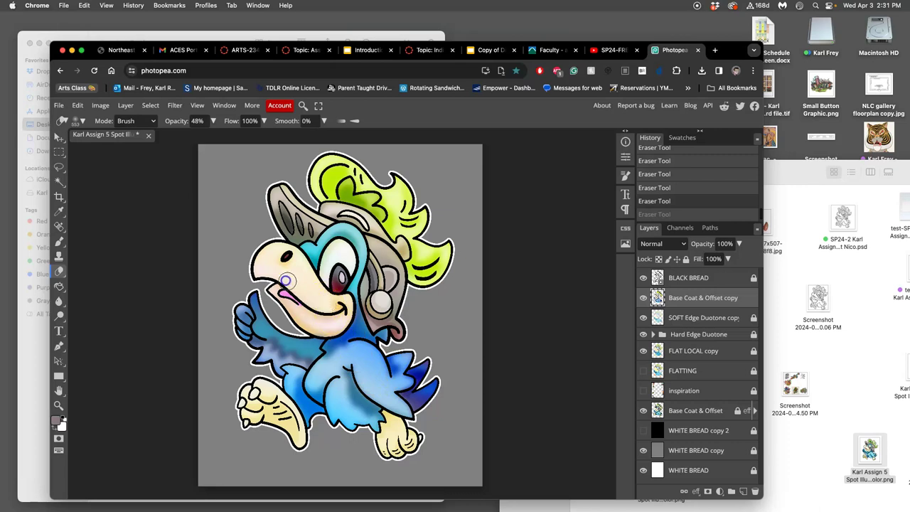
{"action": "left_click_drag", "start_coordinate": [320, 315], "coordinate": [328, 314]}
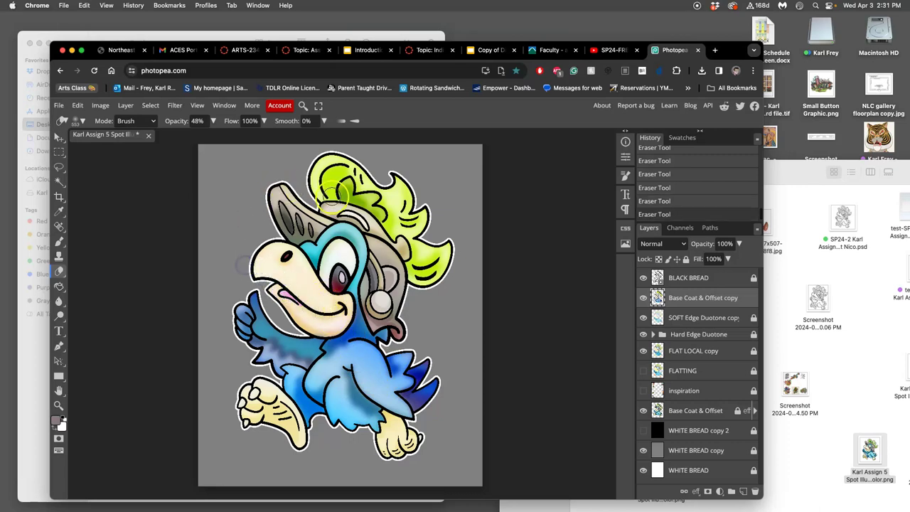
{"action": "left_click_drag", "start_coordinate": [373, 174], "coordinate": [408, 186]}
{"action": "mouse_move", "coordinate": [440, 308]}
{"action": "left_mouse_down"}
{"action": "mouse_move", "coordinate": [453, 335]}
{"action": "mouse_move", "coordinate": [593, 367]}
{"action": "left_mouse_up"}
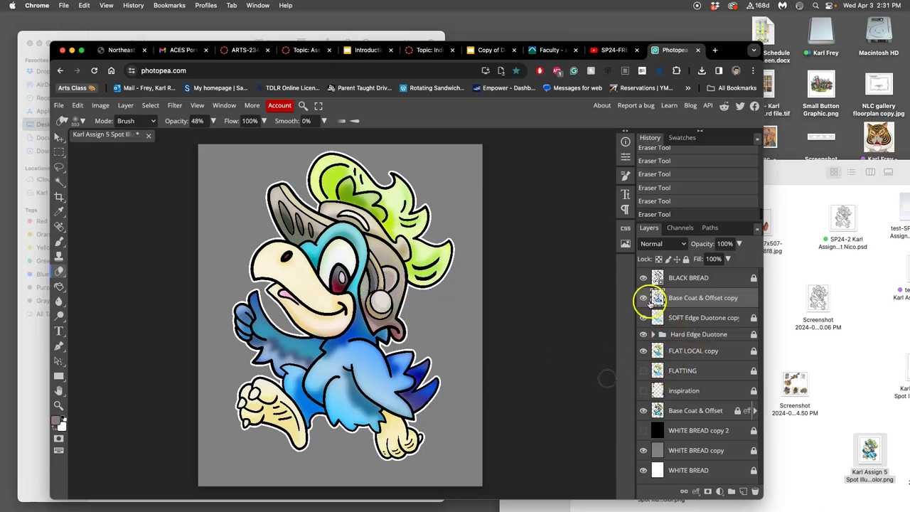
Toggle the Base Coat & Offset copy layer on and off to compare the bird
{"action": "left_click", "coordinate": [643, 298]}
{"action": "left_click", "coordinate": [643, 298]}
{"action": "left_click", "coordinate": [643, 297]}
{"action": "left_click", "coordinate": [643, 298]}
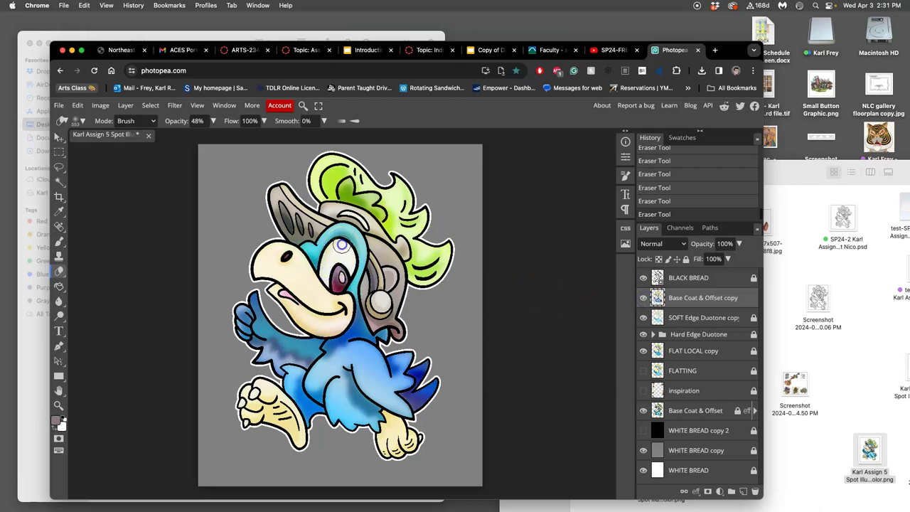
{"action": "mouse_move", "coordinate": [344, 247]}
{"action": "left_mouse_down"}
{"action": "mouse_move", "coordinate": [460, 326]}
{"action": "mouse_move", "coordinate": [302, 291]}
{"action": "left_mouse_up"}
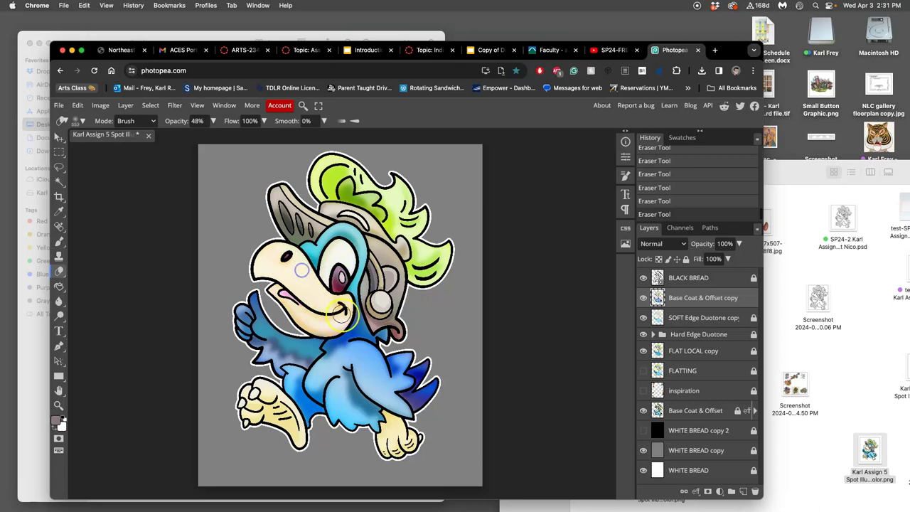
{"action": "left_click", "coordinate": [479, 353]}
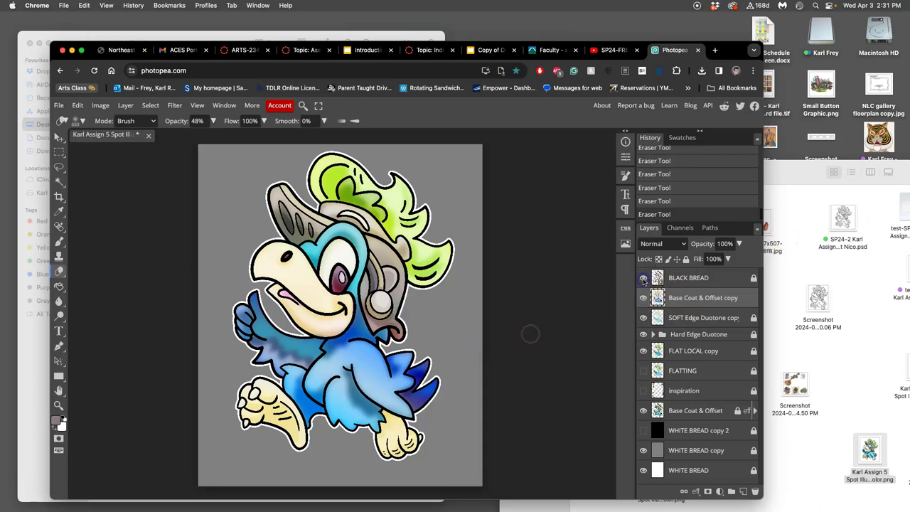
Compare BLACK BREAD and WHITE BREAD copy, then enable WHITE BREAD copy 2 for a black background
{"action": "left_click", "coordinate": [642, 278]}
{"action": "left_click", "coordinate": [642, 278]}
{"action": "left_click", "coordinate": [642, 451]}
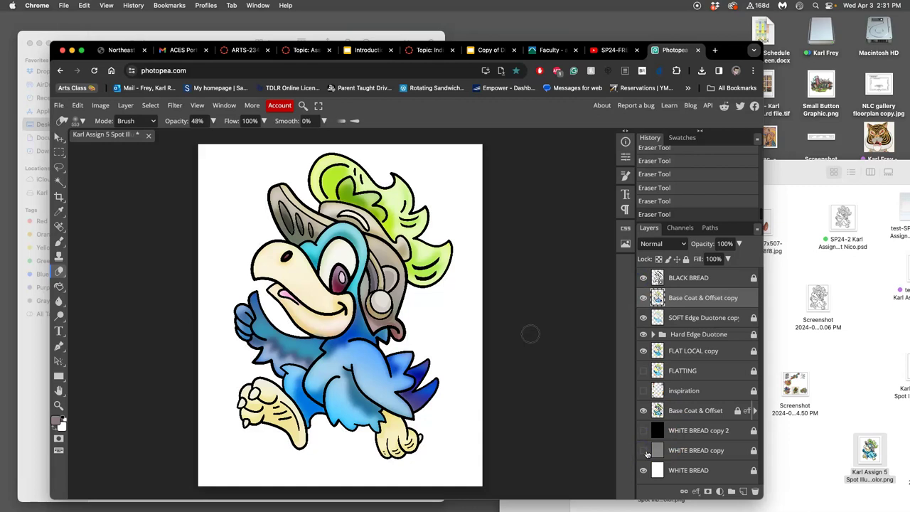
{"action": "left_click_drag", "start_coordinate": [702, 451], "coordinate": [648, 454]}
{"action": "left_click", "coordinate": [644, 452]}
{"action": "left_click", "coordinate": [643, 430]}
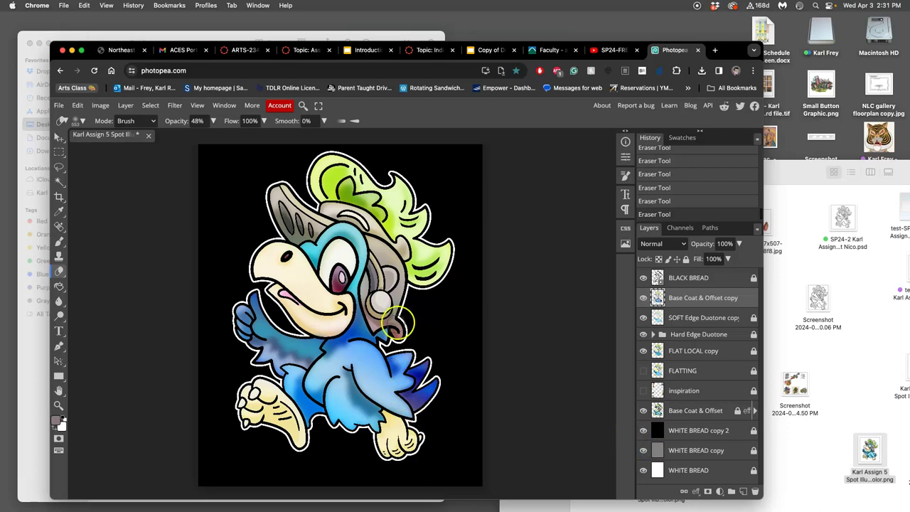
{"action": "left_click_drag", "start_coordinate": [423, 364], "coordinate": [441, 391]}
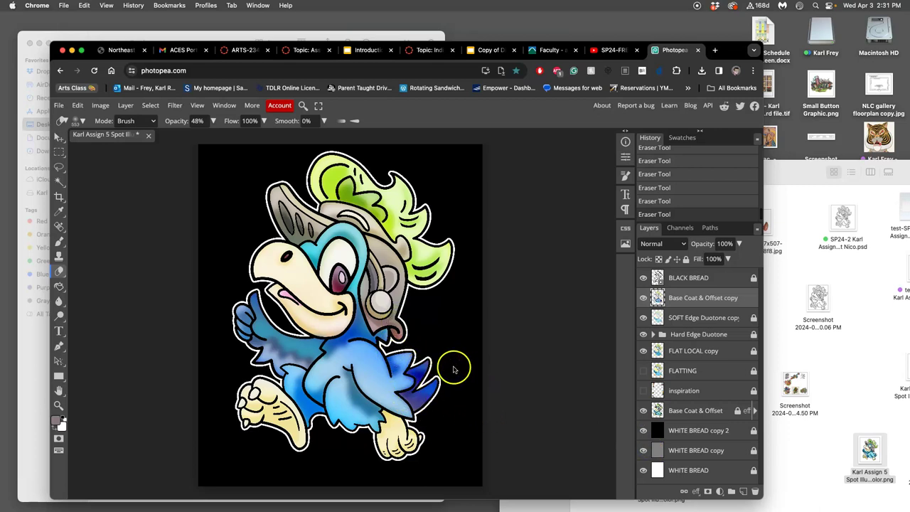
Zoom in on the beak and cheek, then select the original Base Coat & Offset layer
{"action": "scroll", "coordinate": [455, 366], "scroll_direction": "up", "scroll_amount": 5}
{"action": "scroll", "coordinate": [430, 362], "scroll_direction": "up", "scroll_amount": 8}
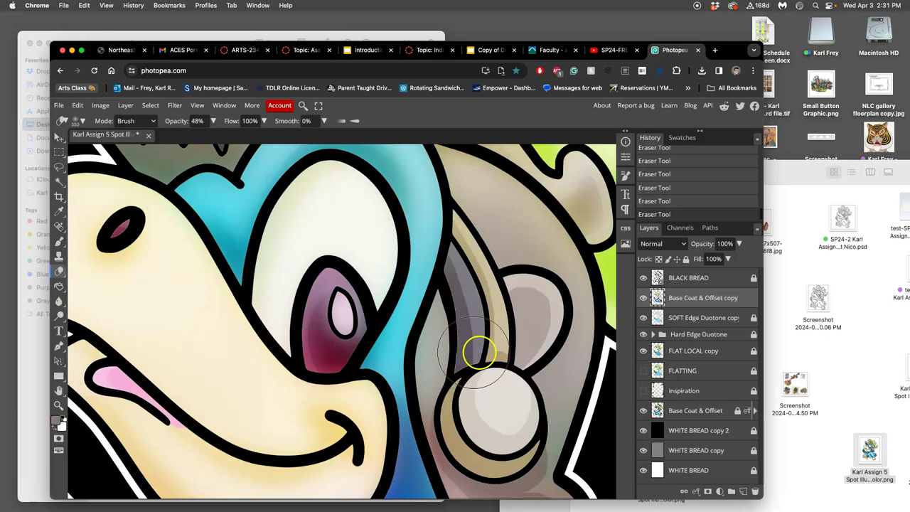
{"action": "scroll", "coordinate": [526, 364], "scroll_direction": "up", "scroll_amount": 3}
{"action": "scroll", "coordinate": [514, 362], "scroll_direction": "right", "scroll_amount": 10}
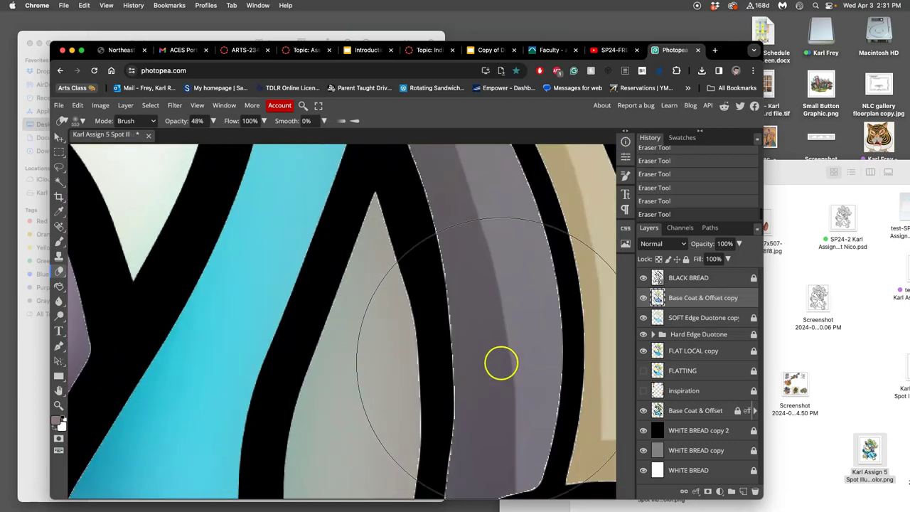
{"action": "scroll", "coordinate": [433, 224], "scroll_direction": "up", "scroll_amount": 4}
{"action": "scroll", "coordinate": [463, 273], "scroll_direction": "right", "scroll_amount": 5}
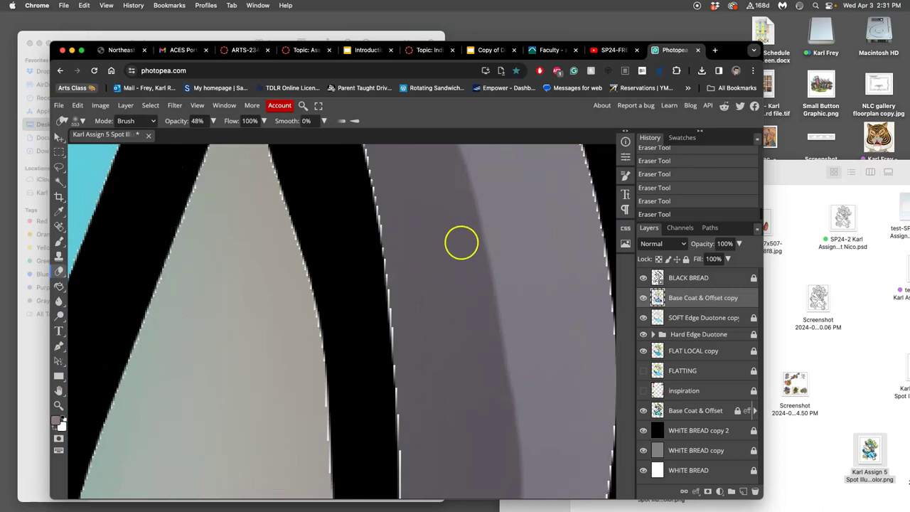
{"action": "scroll", "coordinate": [461, 244], "scroll_direction": "down", "scroll_amount": 2}
{"action": "scroll", "coordinate": [461, 243], "scroll_direction": "down", "scroll_amount": 8}
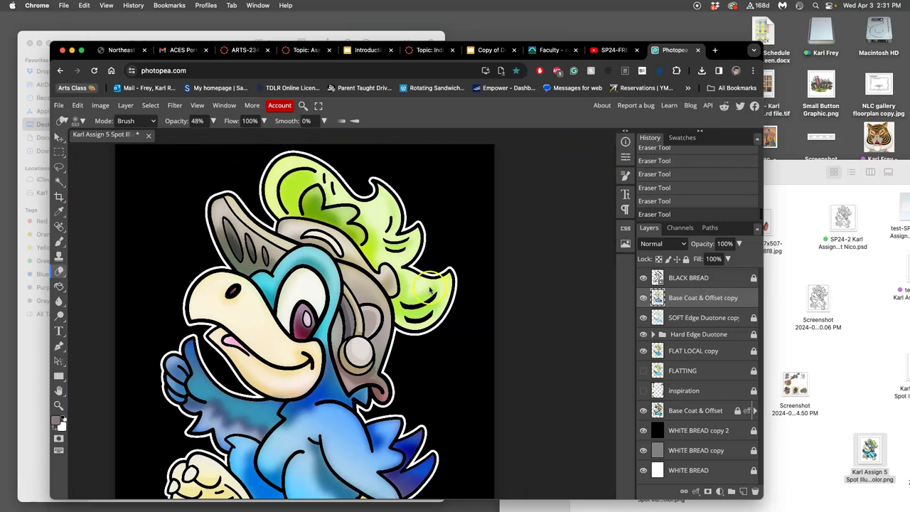
{"action": "scroll", "coordinate": [427, 286], "scroll_direction": "down", "scroll_amount": 3}
{"action": "scroll", "coordinate": [426, 287], "scroll_direction": "left", "scroll_amount": 3}
{"action": "scroll", "coordinate": [427, 287], "scroll_direction": "up", "scroll_amount": 3}
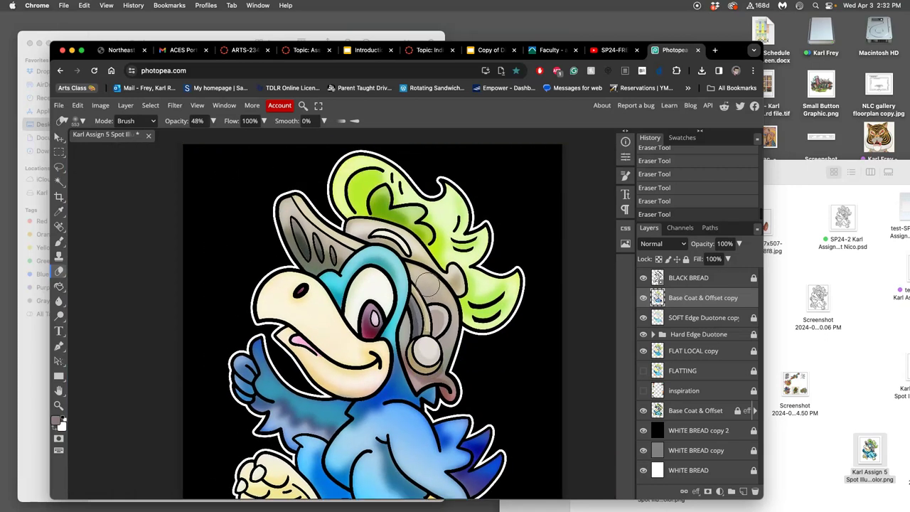
{"action": "scroll", "coordinate": [424, 284], "scroll_direction": "down", "scroll_amount": 4}
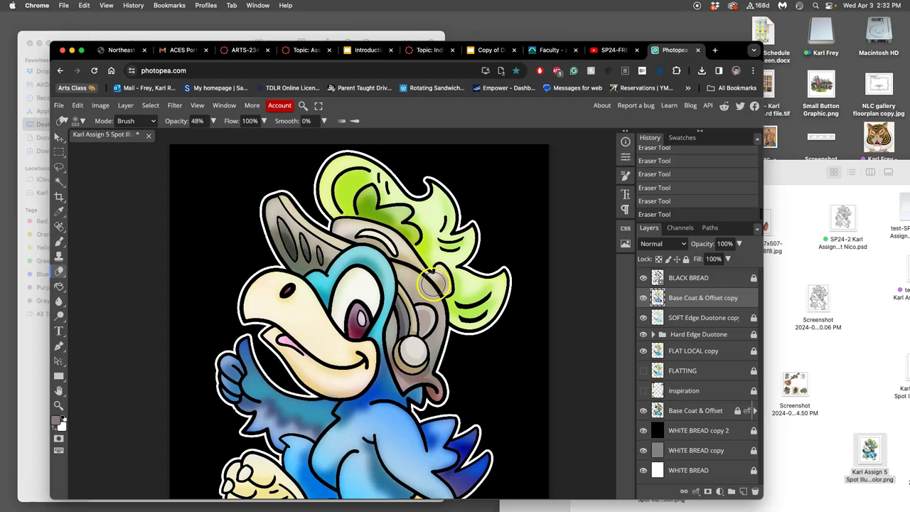
{"action": "scroll", "coordinate": [471, 289], "scroll_direction": "up", "scroll_amount": 1}
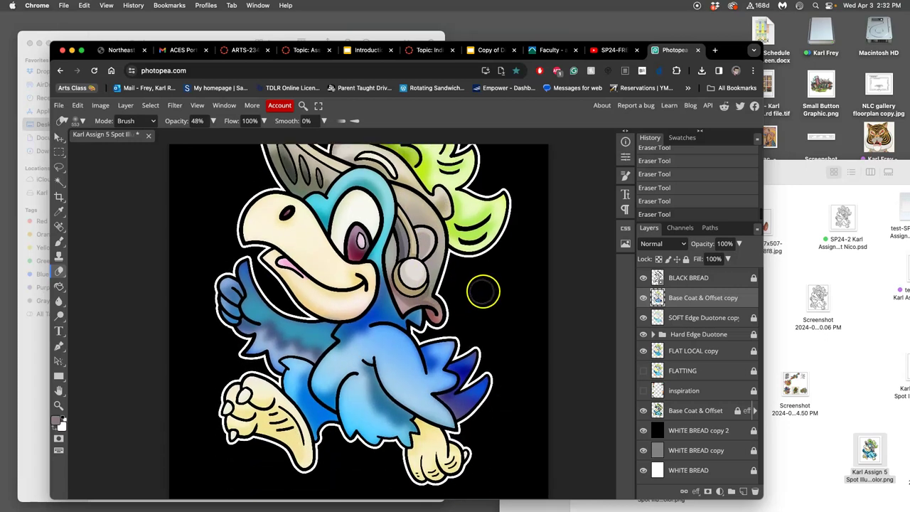
{"action": "scroll", "coordinate": [478, 291], "scroll_direction": "up", "scroll_amount": 1}
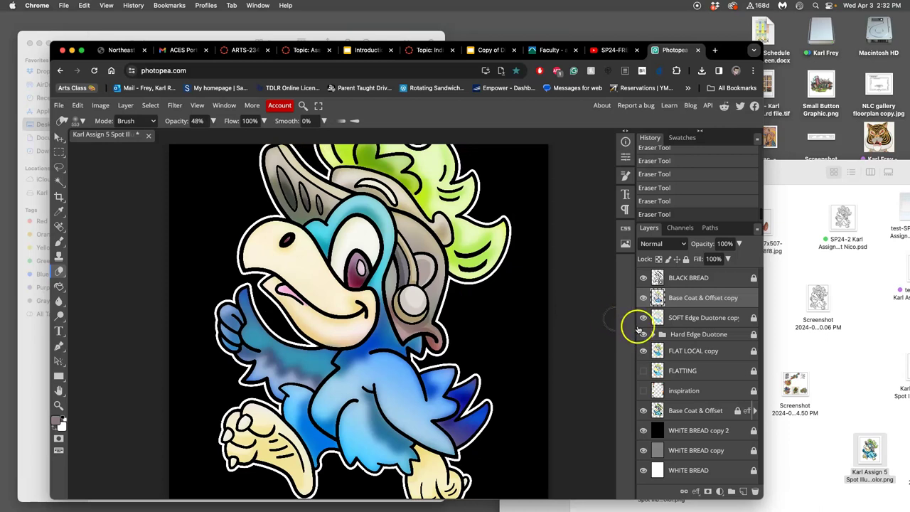
{"action": "scroll", "coordinate": [601, 321], "scroll_direction": "up", "scroll_amount": 5}
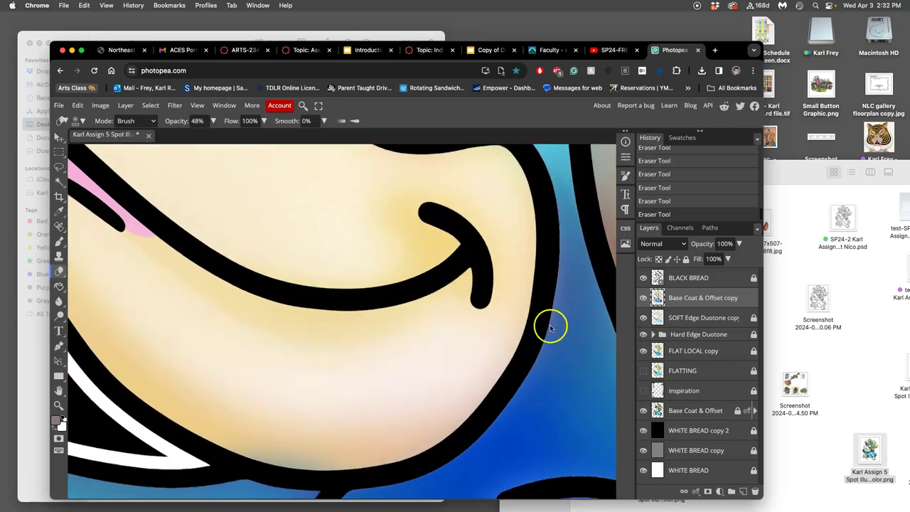
{"action": "scroll", "coordinate": [551, 327], "scroll_direction": "right", "scroll_amount": 10}
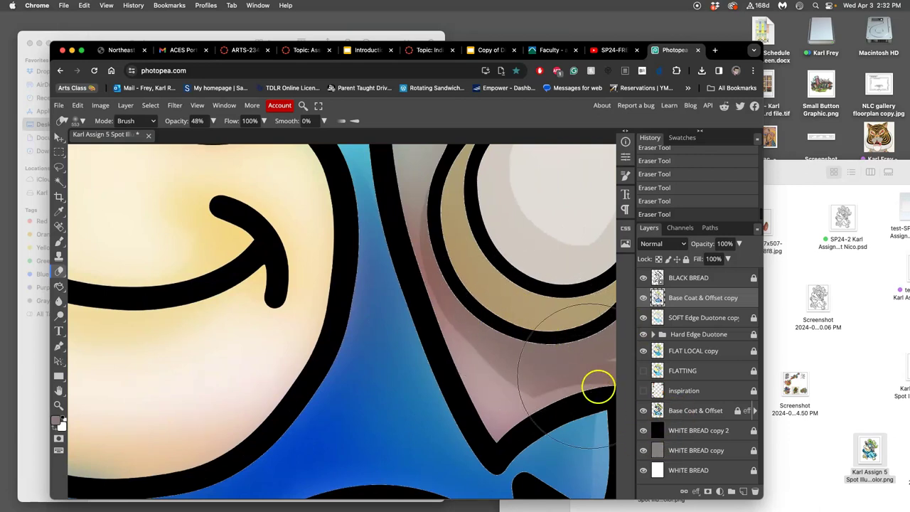
{"action": "left_click", "coordinate": [681, 412]}
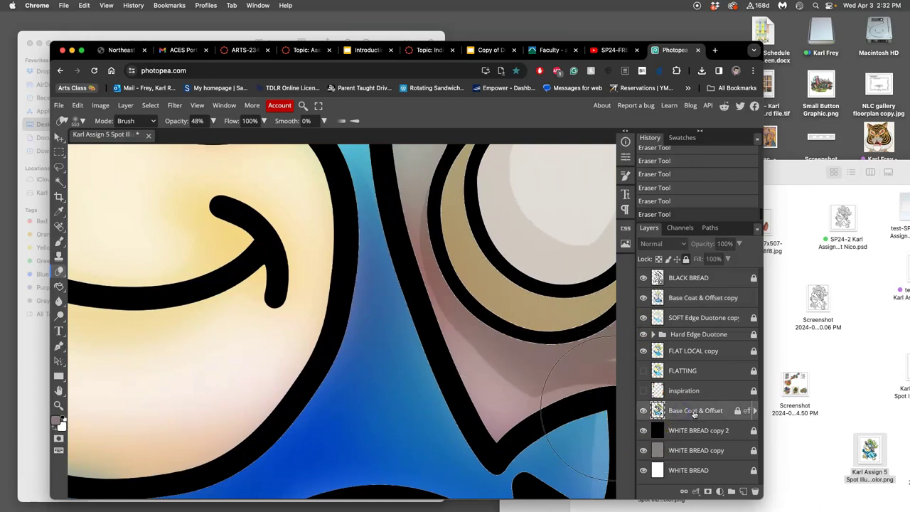
Duplicate Base Coat & Offset, set the copy's Color Overlay to grey #7c7c7c, and disable its Stroke
{"action": "key", "text": "super+j"}
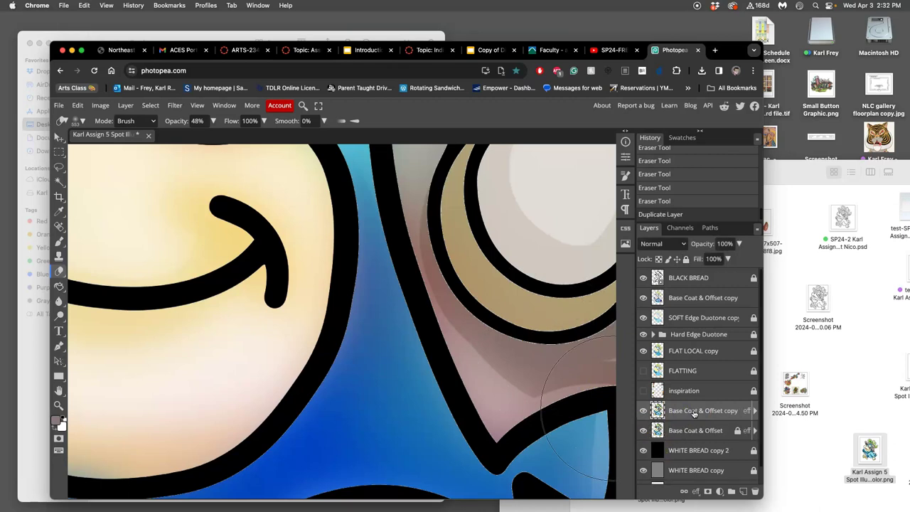
{"action": "left_click", "coordinate": [753, 411]}
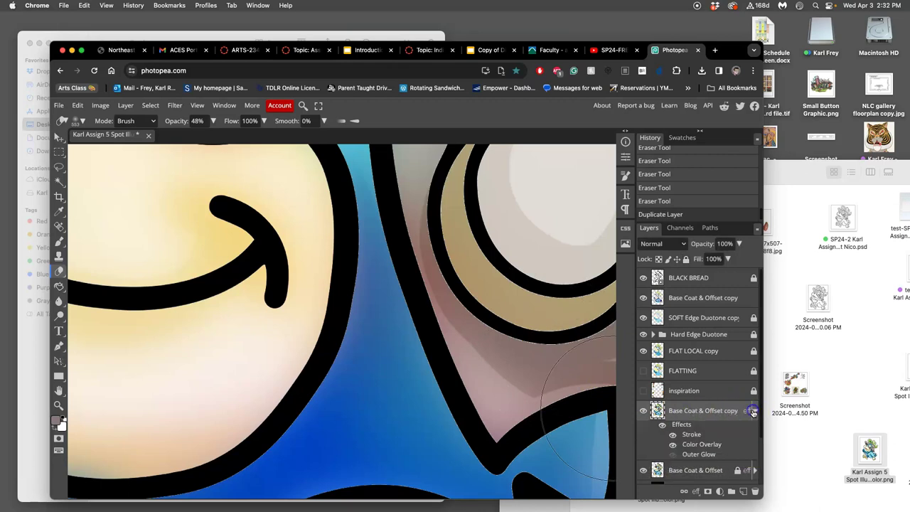
{"action": "double_click", "coordinate": [701, 444]}
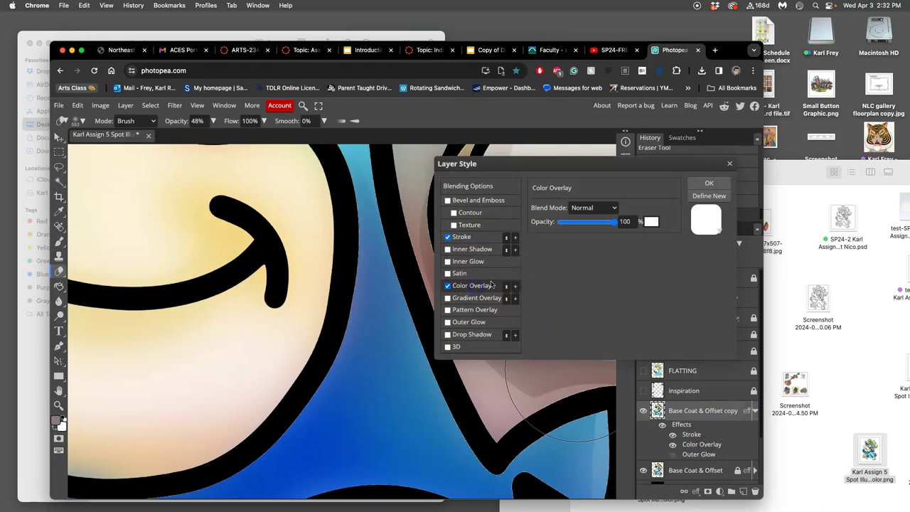
{"action": "left_click", "coordinate": [653, 221]}
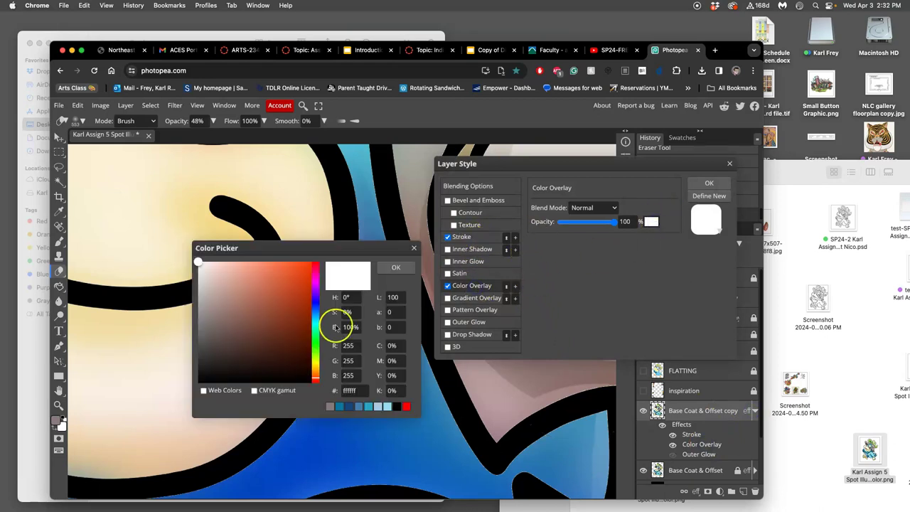
{"action": "left_click_drag", "start_coordinate": [197, 330], "coordinate": [196, 325]}
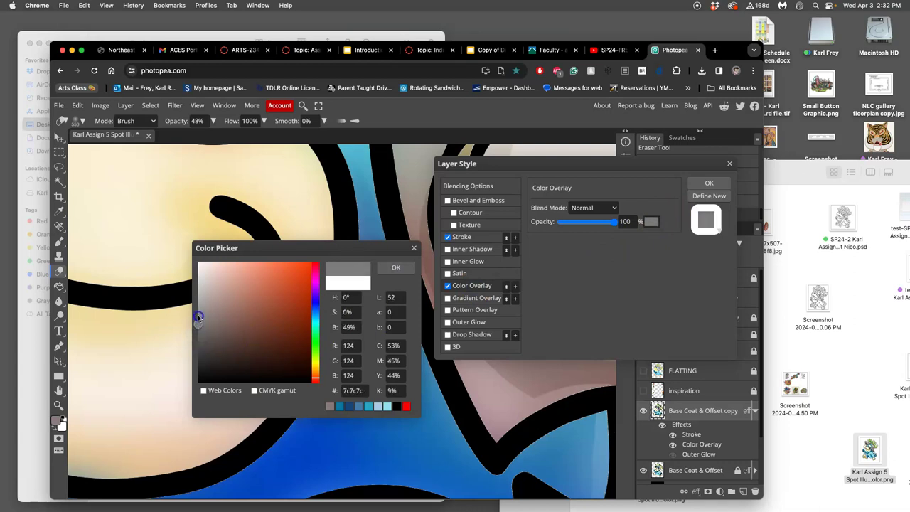
{"action": "left_click", "coordinate": [383, 271]}
{"action": "left_click", "coordinate": [714, 185]}
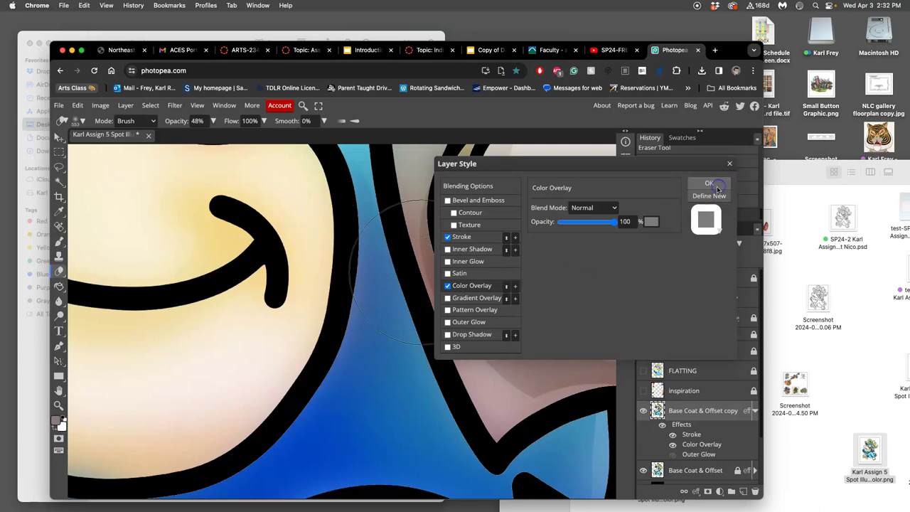
{"action": "left_click", "coordinate": [672, 434]}
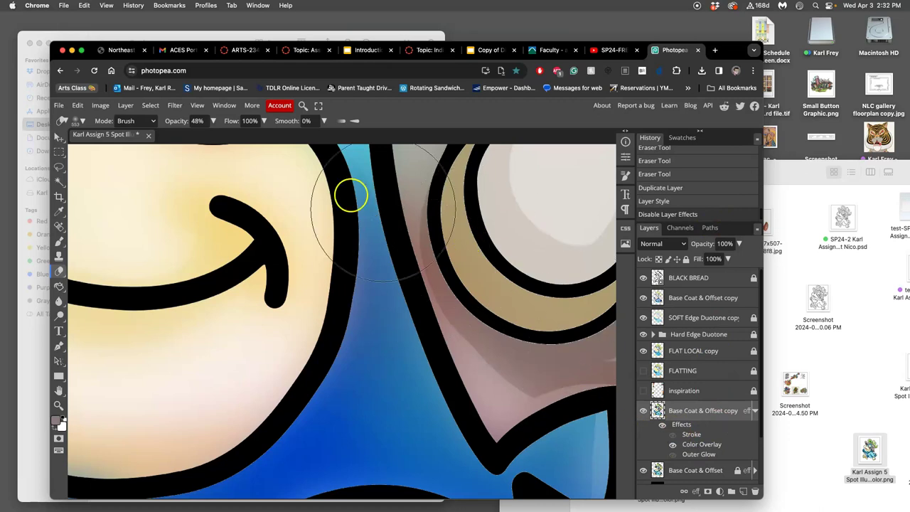
Apply a 7.2 px Gaussian Blur to the grey Base Coat & Offset copy
{"action": "left_click", "coordinate": [174, 105]}
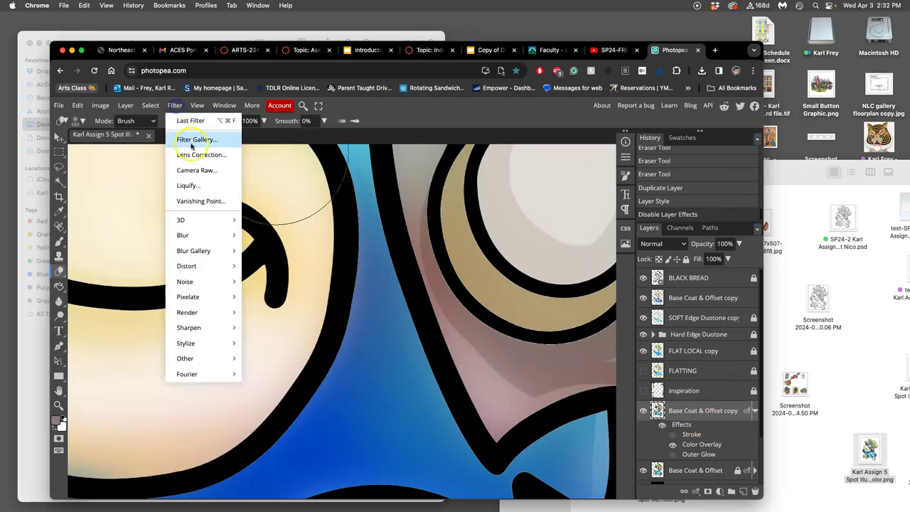
{"action": "mouse_move", "coordinate": [210, 235]}
{"action": "left_click", "coordinate": [261, 297]}
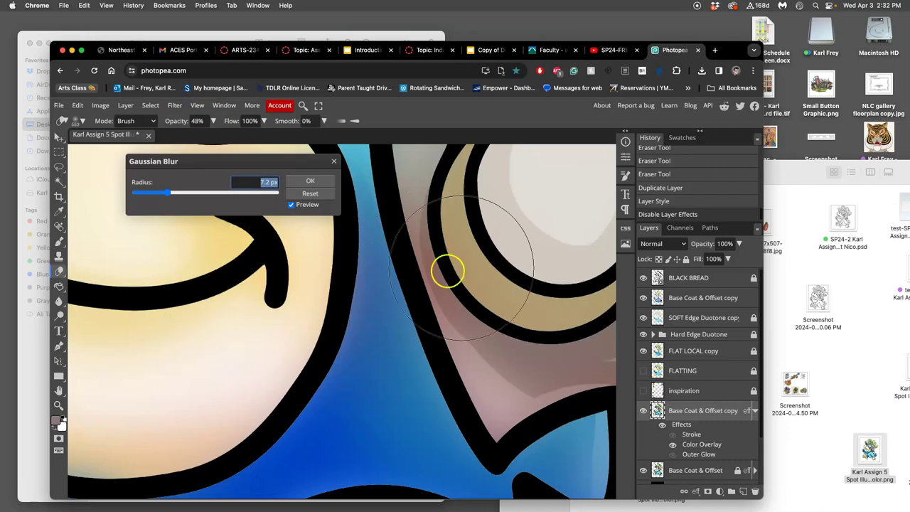
{"action": "left_click", "coordinate": [310, 182]}
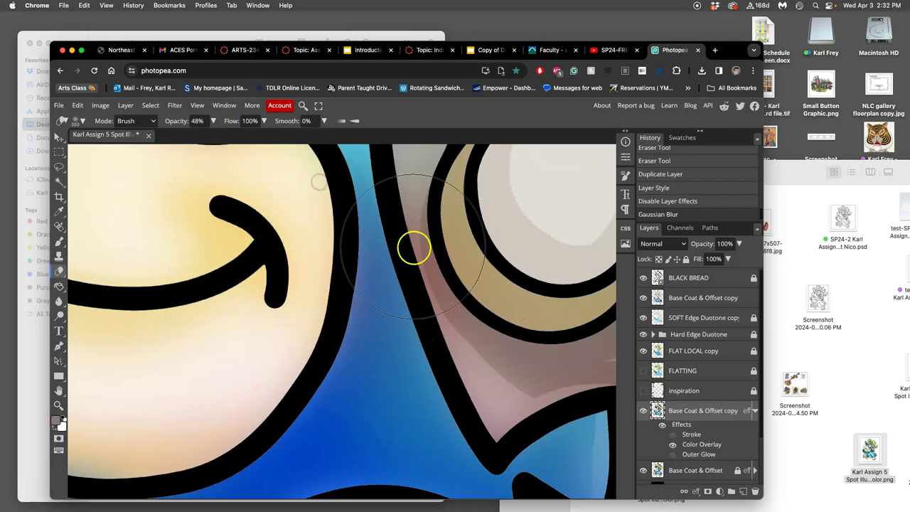
{"action": "scroll", "coordinate": [538, 321], "scroll_direction": "down", "scroll_amount": 2}
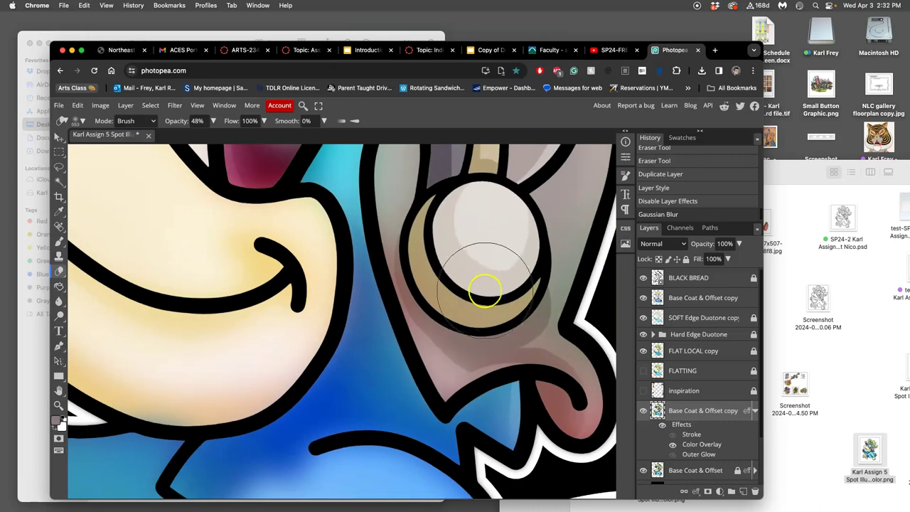
{"action": "scroll", "coordinate": [484, 291], "scroll_direction": "up", "scroll_amount": 5}
{"action": "scroll", "coordinate": [512, 280], "scroll_direction": "up", "scroll_amount": 2}
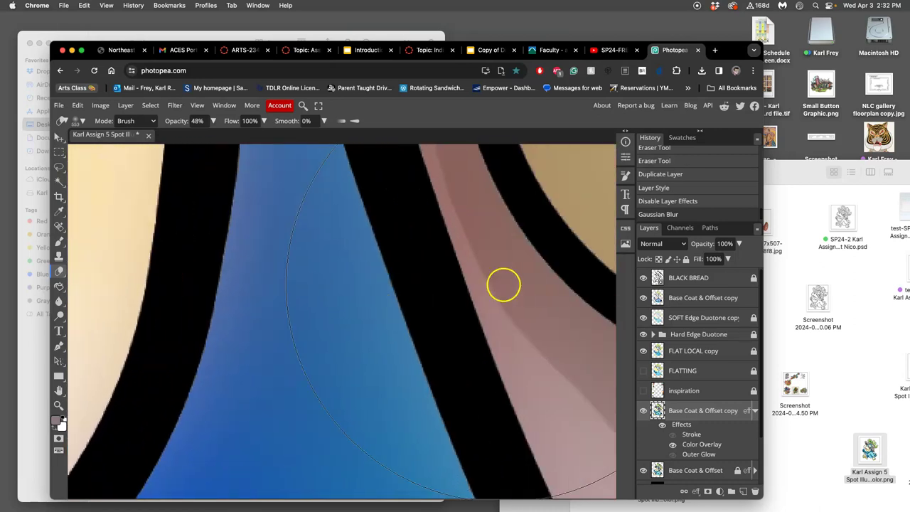
Toggle the blurred copy on and off to compare, then fit the whole bird in view
{"action": "left_click", "coordinate": [644, 411]}
{"action": "left_click", "coordinate": [644, 410]}
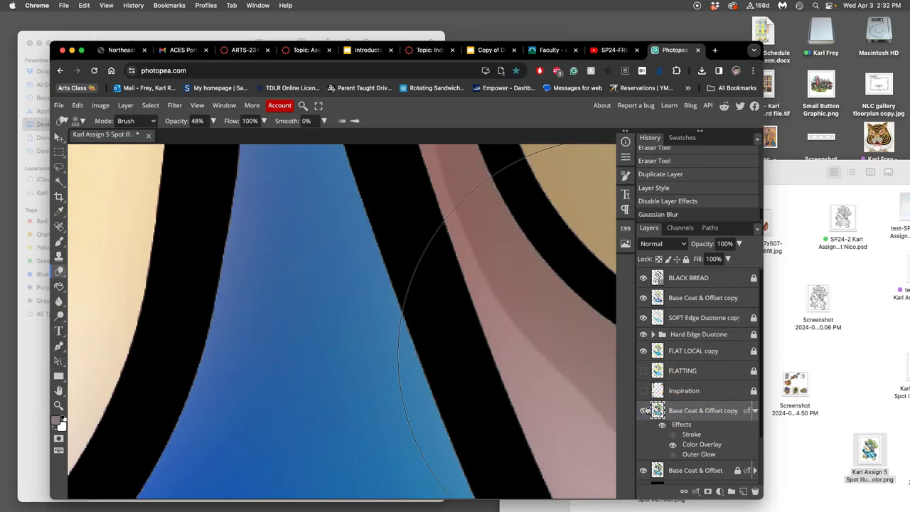
{"action": "scroll", "coordinate": [560, 350], "scroll_direction": "down", "scroll_amount": 5}
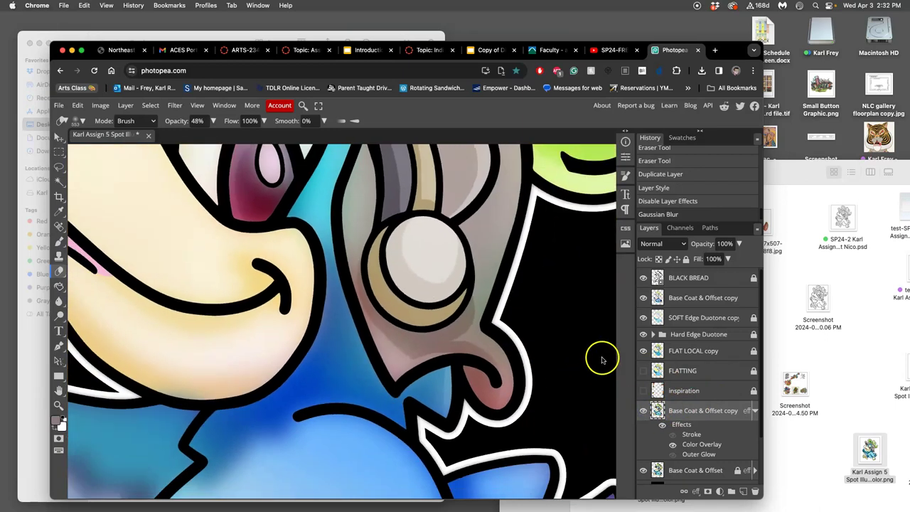
{"action": "left_click", "coordinate": [643, 412]}
{"action": "left_click", "coordinate": [644, 412]}
{"action": "left_click", "coordinate": [644, 412]}
{"action": "left_click", "coordinate": [644, 412]}
{"action": "left_click", "coordinate": [644, 413]}
{"action": "left_click", "coordinate": [643, 413]}
{"action": "key", "text": "super+0"}
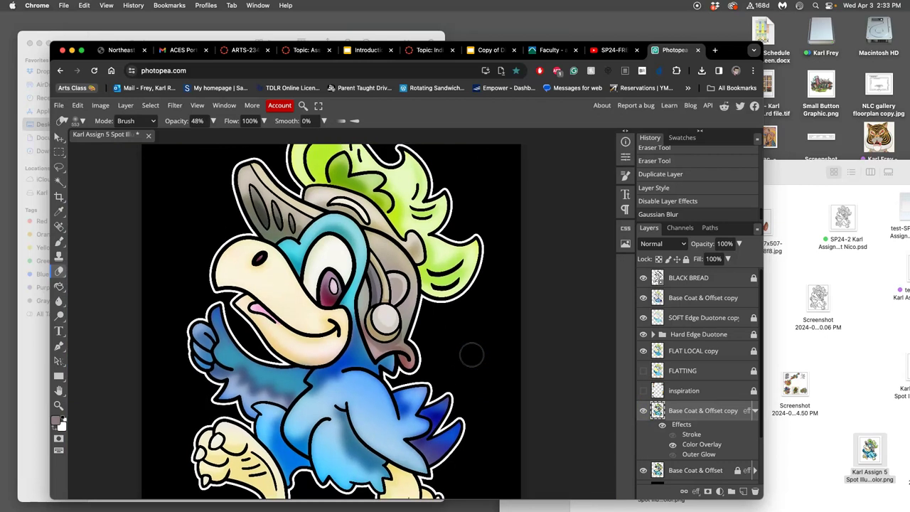
Hide the black, grey and white WHITE BREAD background layers, leaving a transparent background
{"action": "key", "text": "super+0"}
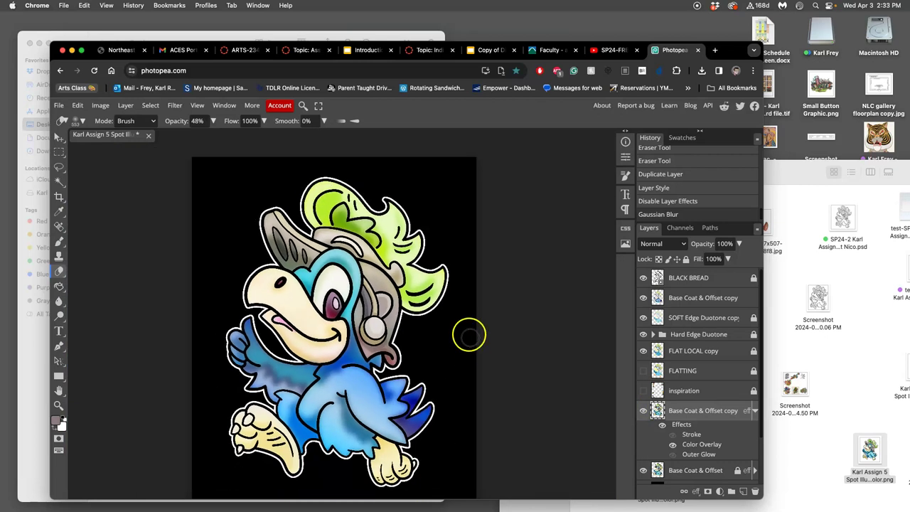
{"action": "scroll", "coordinate": [559, 341], "scroll_direction": "down", "scroll_amount": 3}
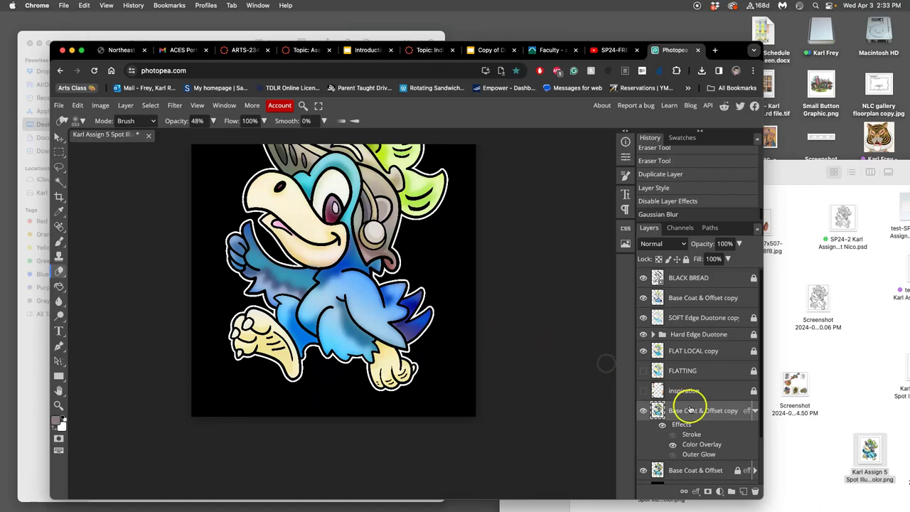
{"action": "scroll", "coordinate": [652, 428], "scroll_direction": "down", "scroll_amount": 2}
{"action": "left_click", "coordinate": [643, 433]}
{"action": "left_click", "coordinate": [642, 453]}
{"action": "left_click", "coordinate": [642, 473]}
{"action": "scroll", "coordinate": [468, 338], "scroll_direction": "up", "scroll_amount": 3}
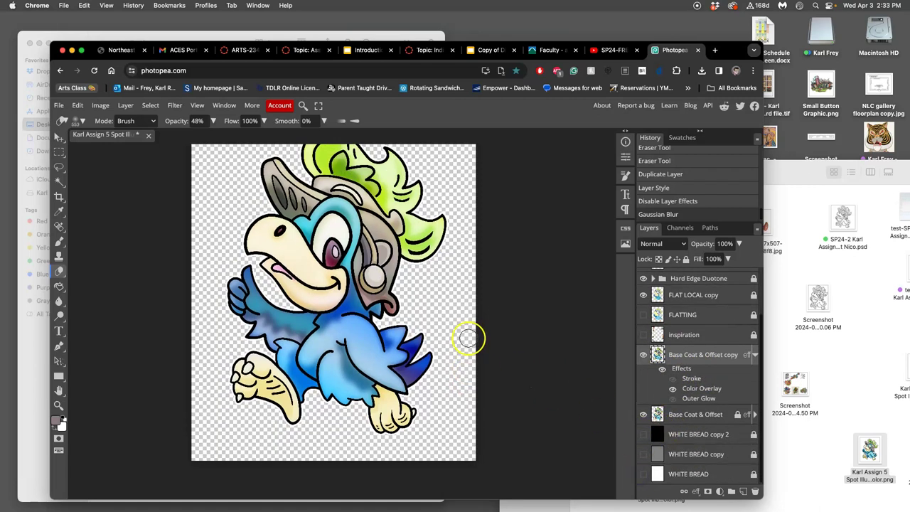
Save the illustration document
{"action": "left_click", "coordinate": [59, 105]}
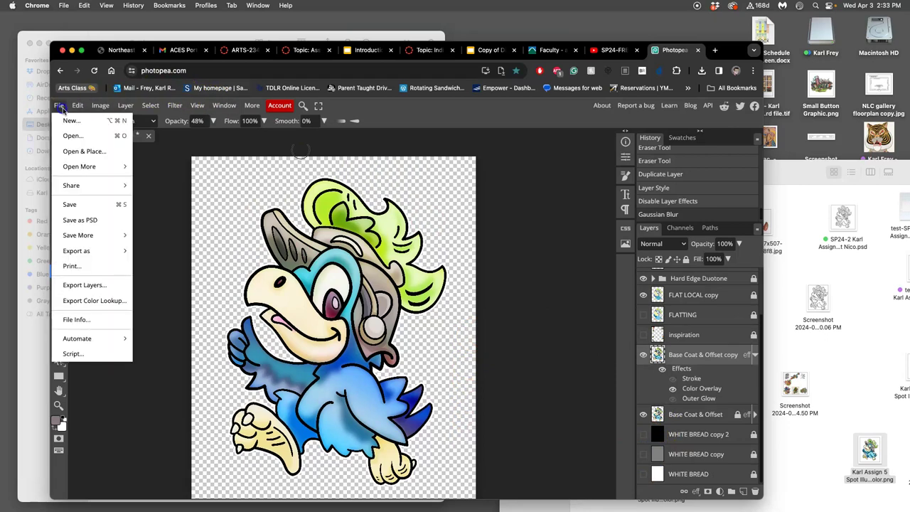
{"action": "left_click", "coordinate": [76, 204]}
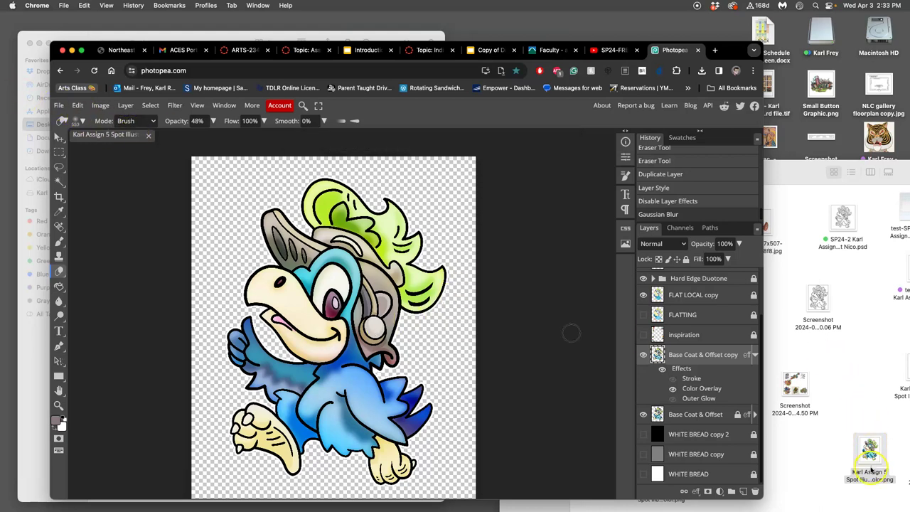
{"action": "left_click", "coordinate": [870, 466]}
{"action": "left_click", "coordinate": [61, 107]}
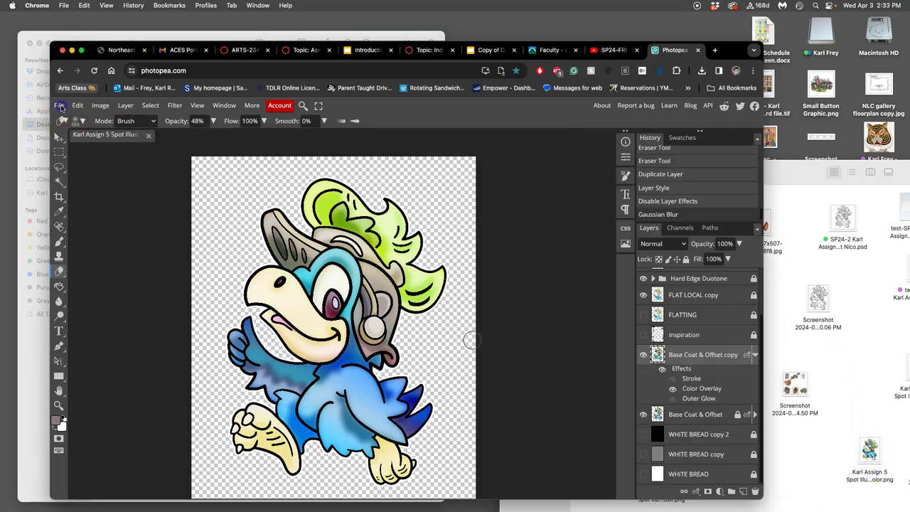
Export the bird illustration as a PNG file
{"action": "left_click", "coordinate": [60, 108]}
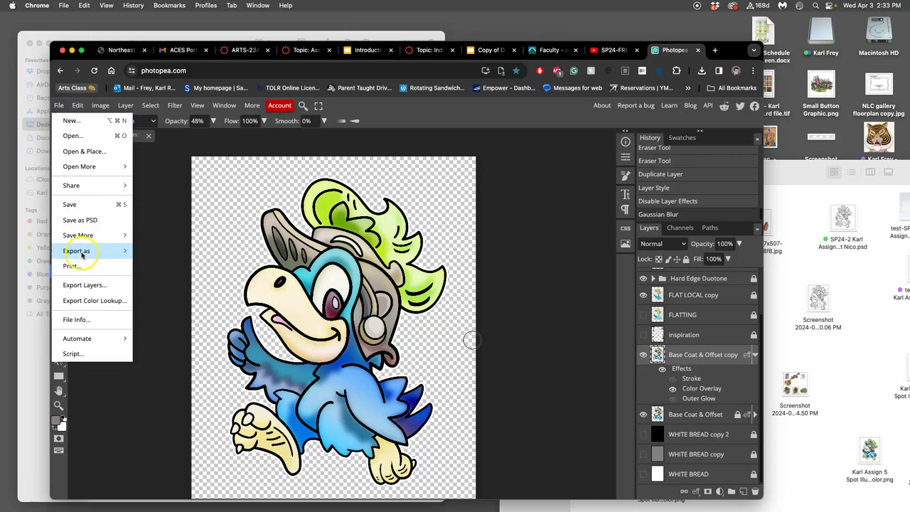
{"action": "mouse_move", "coordinate": [131, 253]}
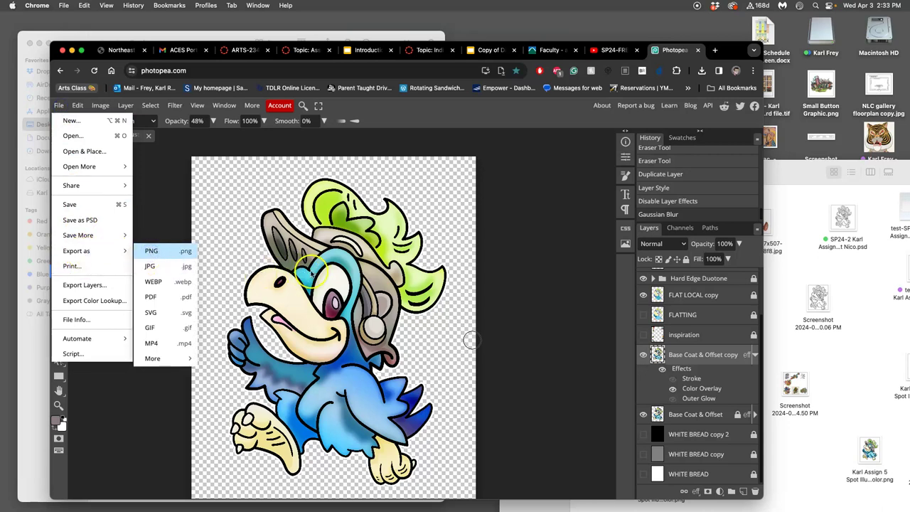
{"action": "left_click", "coordinate": [145, 253]}
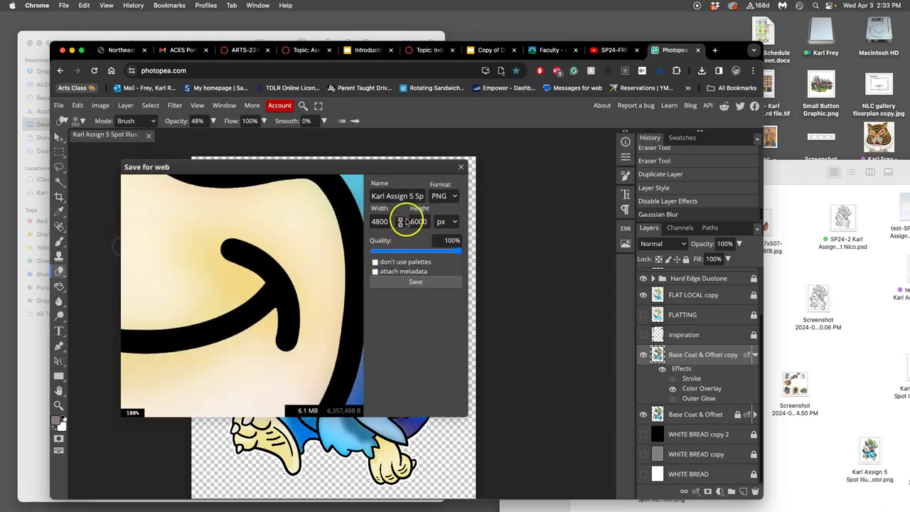
{"action": "key", "text": "super+a"}
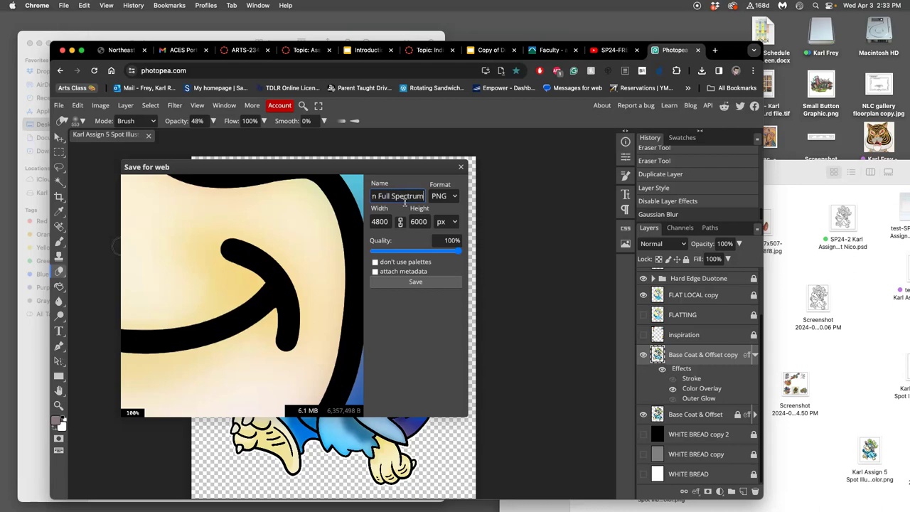
{"action": "left_click", "coordinate": [415, 281]}
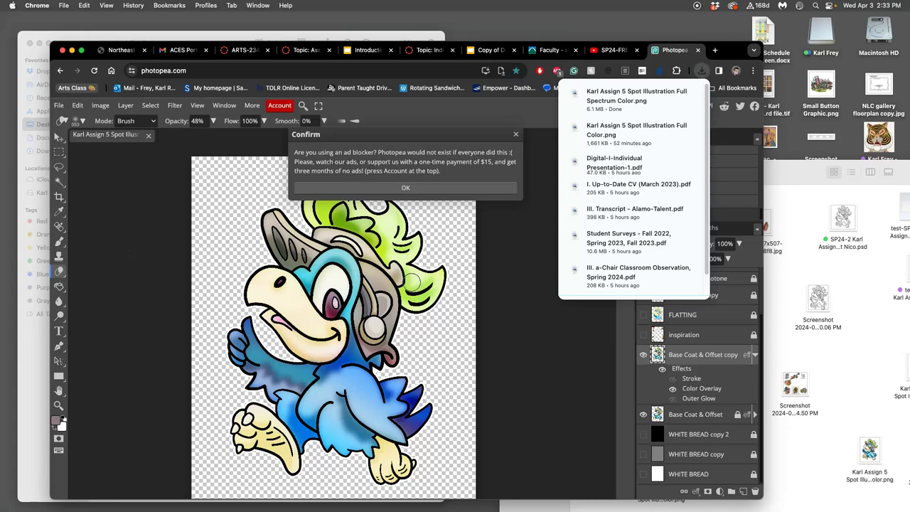
Dismiss the ad-blocker notice and drag the downloaded bird PNG onto the desktop
{"action": "left_click", "coordinate": [405, 186]}
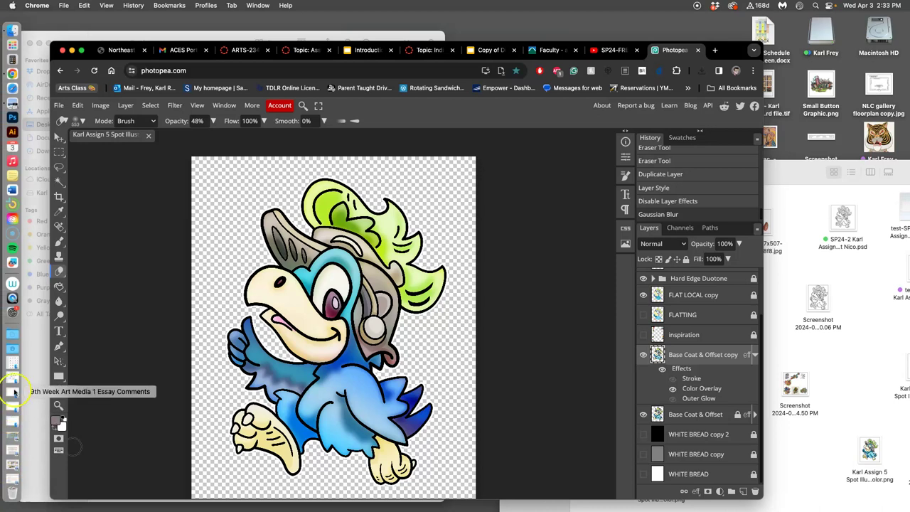
{"action": "left_click", "coordinate": [10, 349]}
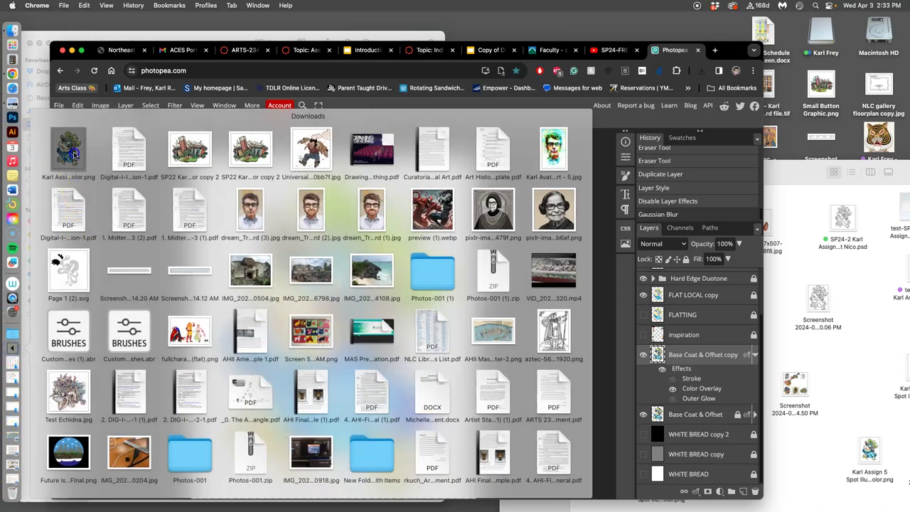
{"action": "left_click_drag", "start_coordinate": [68, 153], "coordinate": [894, 371]}
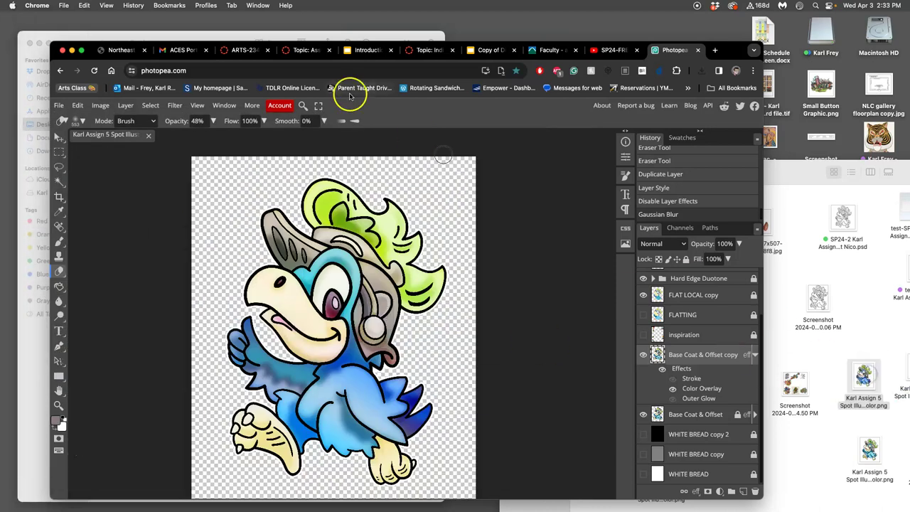
Go to the course discussion page and start editing the discussion reply
{"action": "left_click", "coordinate": [302, 49]}
{"action": "scroll", "coordinate": [369, 248], "scroll_direction": "down", "scroll_amount": 20}
{"action": "scroll", "coordinate": [375, 259], "scroll_direction": "down", "scroll_amount": 5}
{"action": "scroll", "coordinate": [376, 260], "scroll_direction": "down", "scroll_amount": 4}
{"action": "scroll", "coordinate": [436, 263], "scroll_direction": "up", "scroll_amount": 15}
{"action": "scroll", "coordinate": [454, 266], "scroll_direction": "down", "scroll_amount": 10}
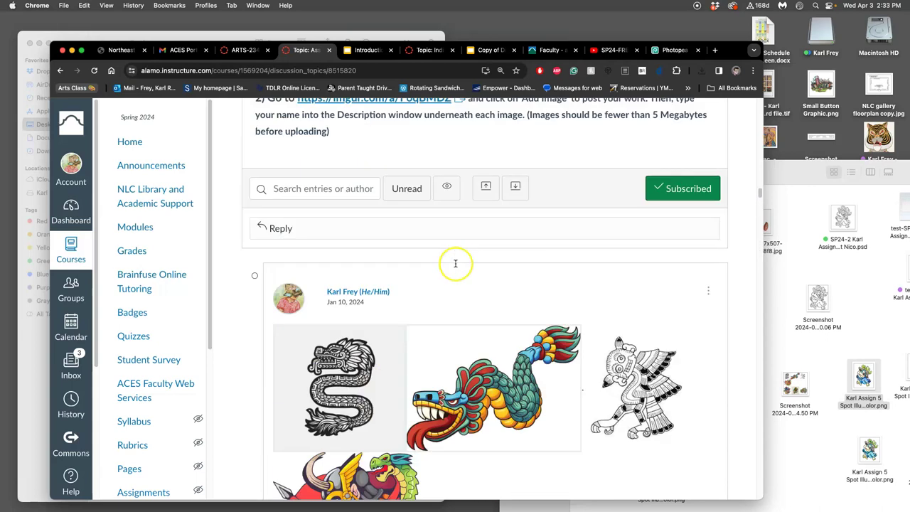
{"action": "left_click", "coordinate": [711, 290]}
{"action": "left_click", "coordinate": [678, 345]}
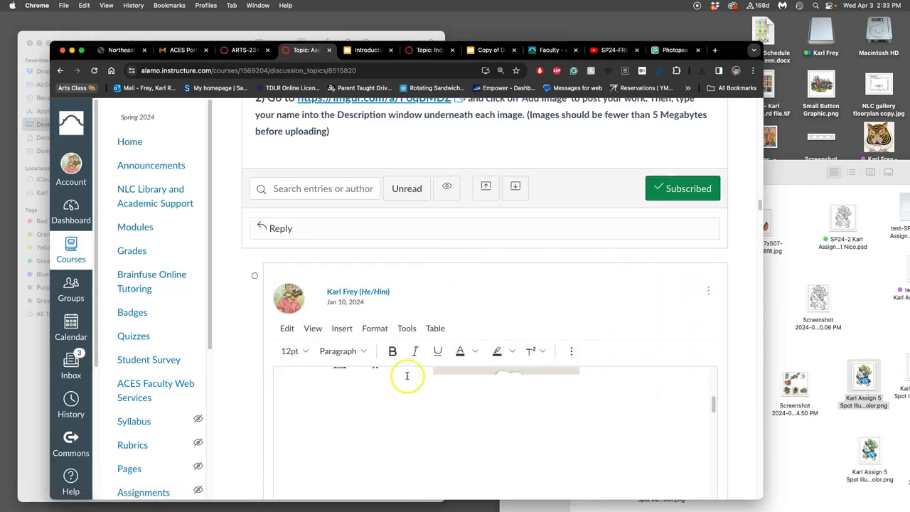
Start a new line after the Hard Edge Duotone entry in the reply
{"action": "scroll", "coordinate": [406, 374], "scroll_direction": "down", "scroll_amount": 3}
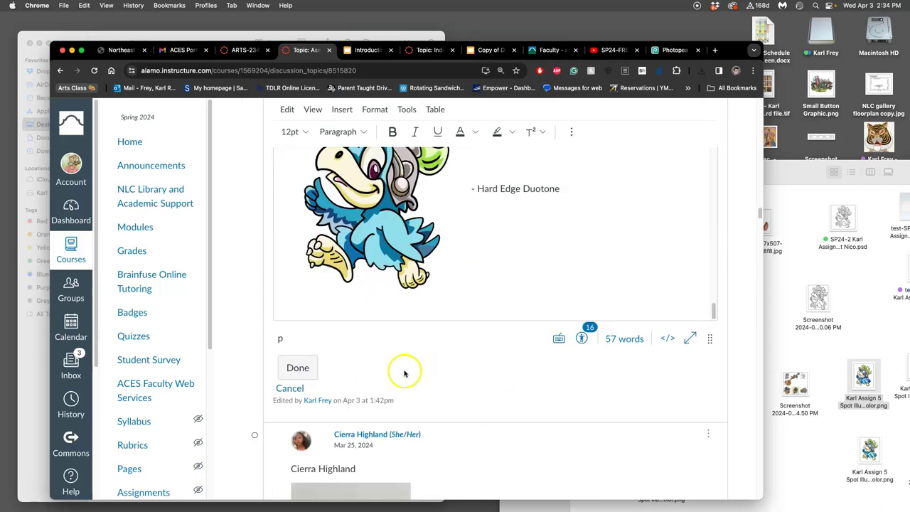
{"action": "left_click", "coordinate": [450, 297]}
{"action": "left_click", "coordinate": [486, 294]}
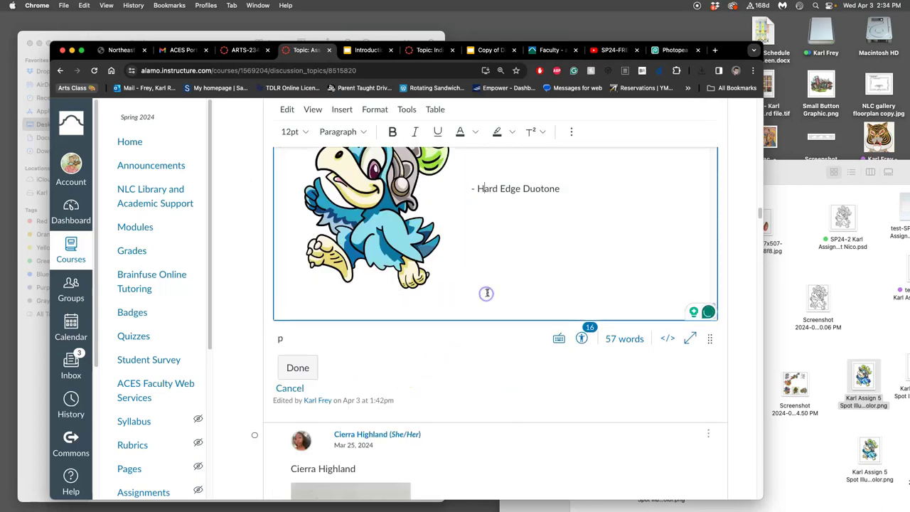
{"action": "left_click", "coordinate": [579, 182]}
{"action": "key", "text": "Return"}
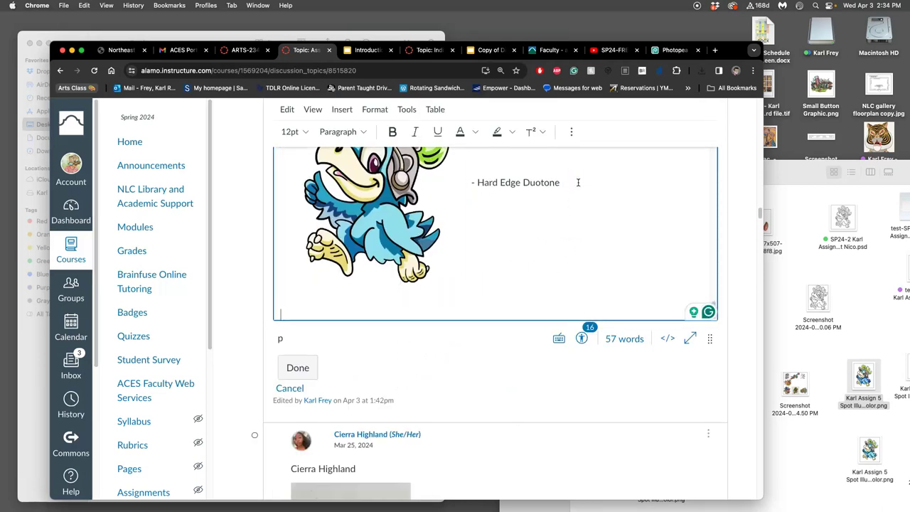
Insert the full-colour bird PNG into the reply and shrink it to 333 × 416
{"action": "left_click", "coordinate": [841, 377]}
{"action": "left_click_drag", "start_coordinate": [863, 380], "coordinate": [428, 313]}
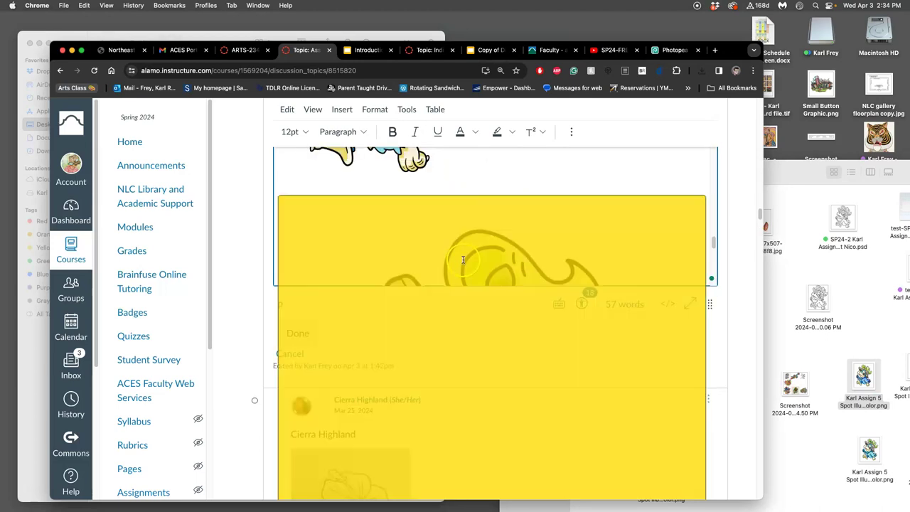
{"action": "left_click", "coordinate": [463, 260]}
{"action": "left_click_drag", "start_coordinate": [702, 197], "coordinate": [512, 198]}
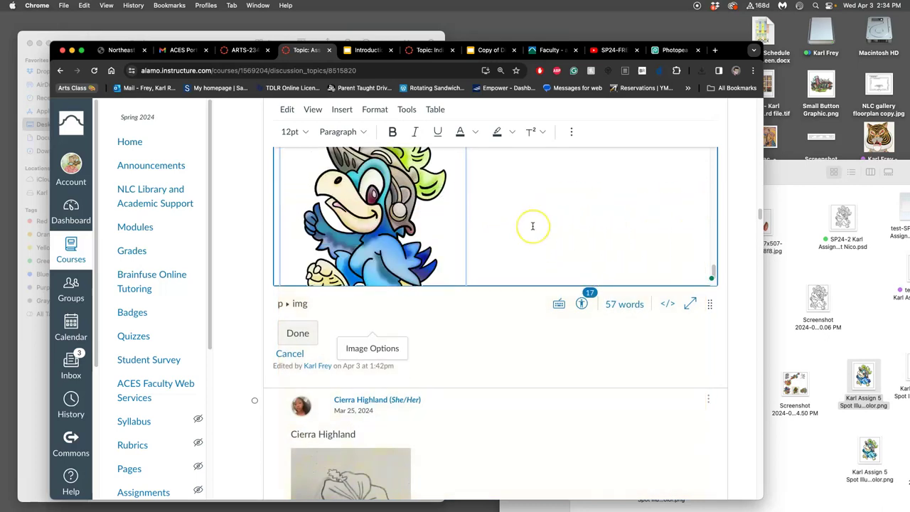
{"action": "scroll", "coordinate": [532, 226], "scroll_direction": "down", "scroll_amount": 1}
{"action": "left_click", "coordinate": [529, 227]}
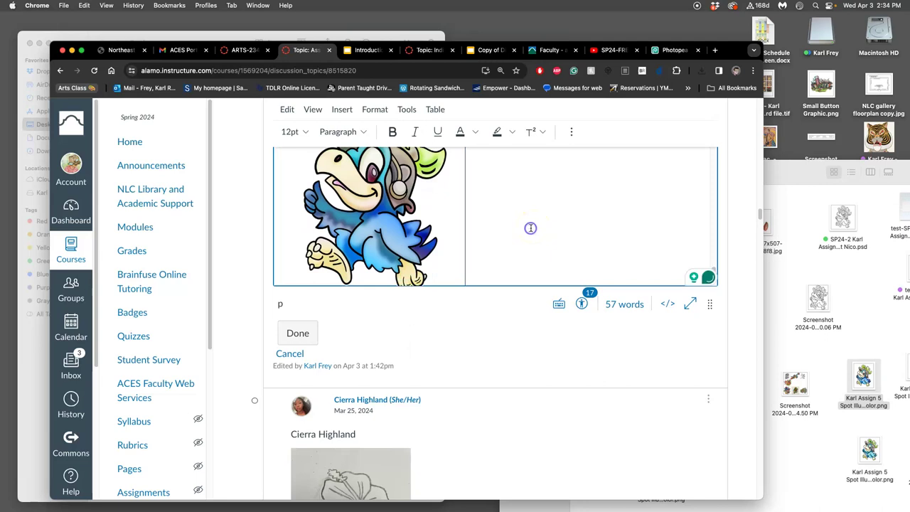
Edit the new caption, typing 'So' over the word Hard to begin Soft Edge Duotone
{"action": "scroll", "coordinate": [530, 227], "scroll_direction": "down", "scroll_amount": 2}
{"action": "scroll", "coordinate": [530, 227], "scroll_direction": "up", "scroll_amount": 3}
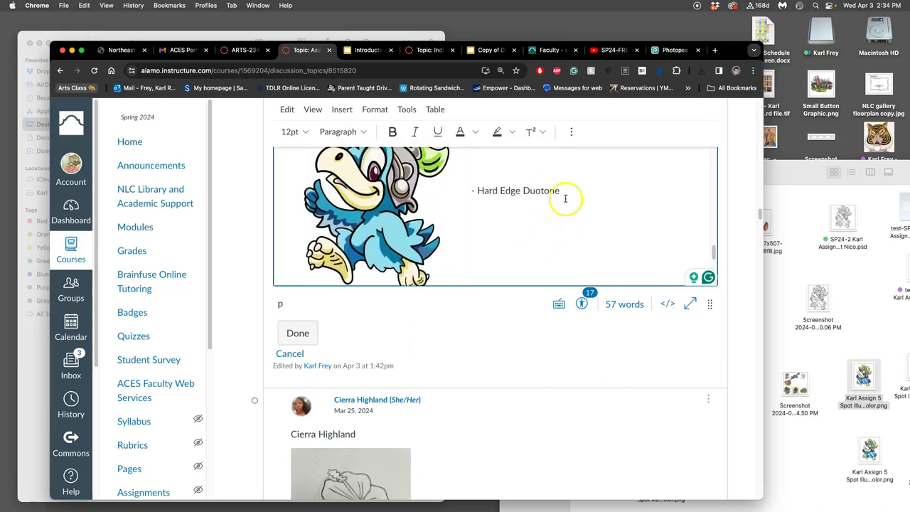
{"action": "left_click_drag", "start_coordinate": [563, 193], "coordinate": [470, 191]}
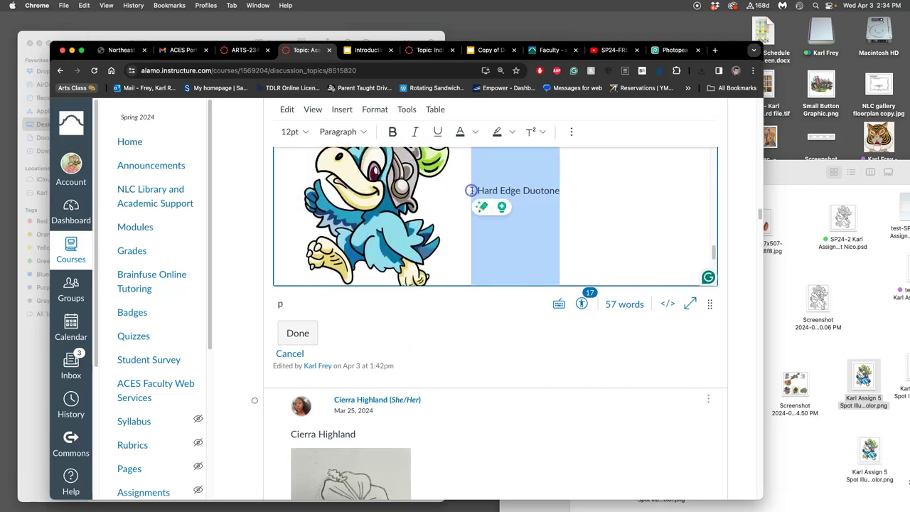
{"action": "key", "text": "BackSpace"}
{"action": "scroll", "coordinate": [532, 222], "scroll_direction": "down", "scroll_amount": 1}
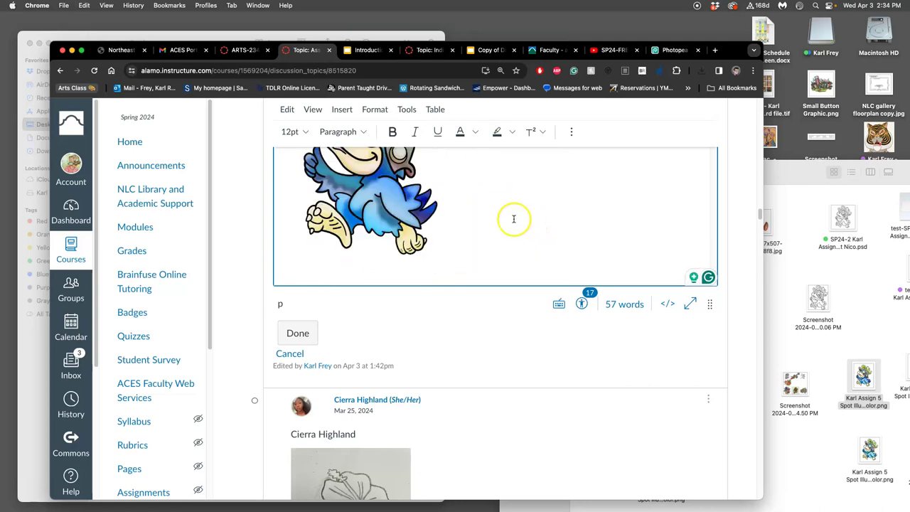
{"action": "key", "text": "super+z"}
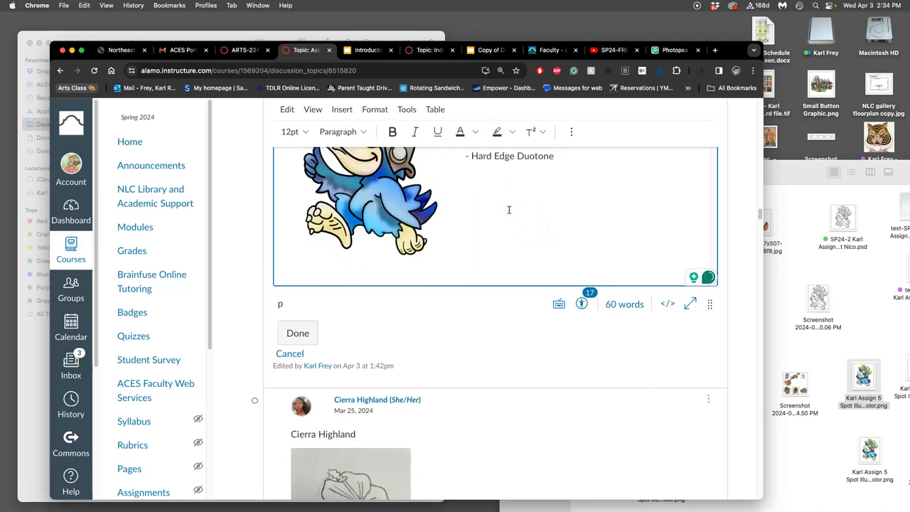
{"action": "left_click_drag", "start_coordinate": [489, 203], "coordinate": [474, 202]}
{"action": "type", "text": "So"}
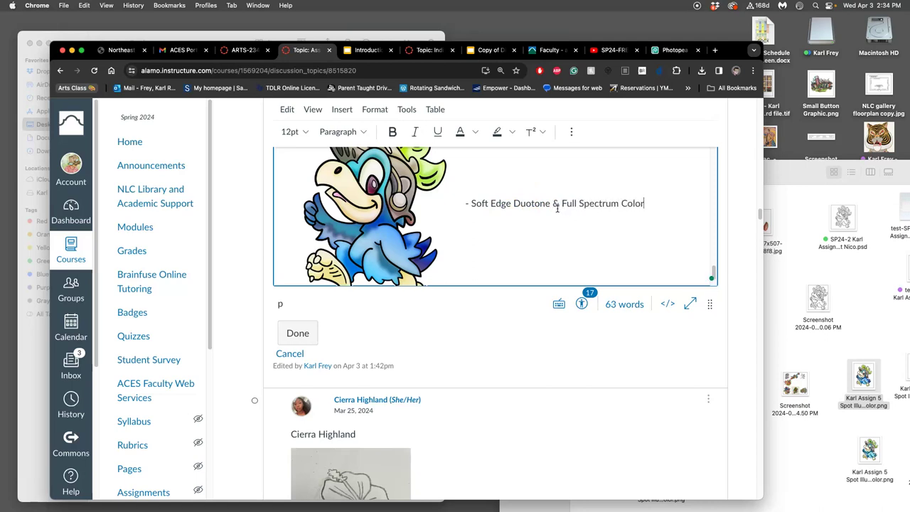
{"action": "left_click", "coordinate": [299, 332]}
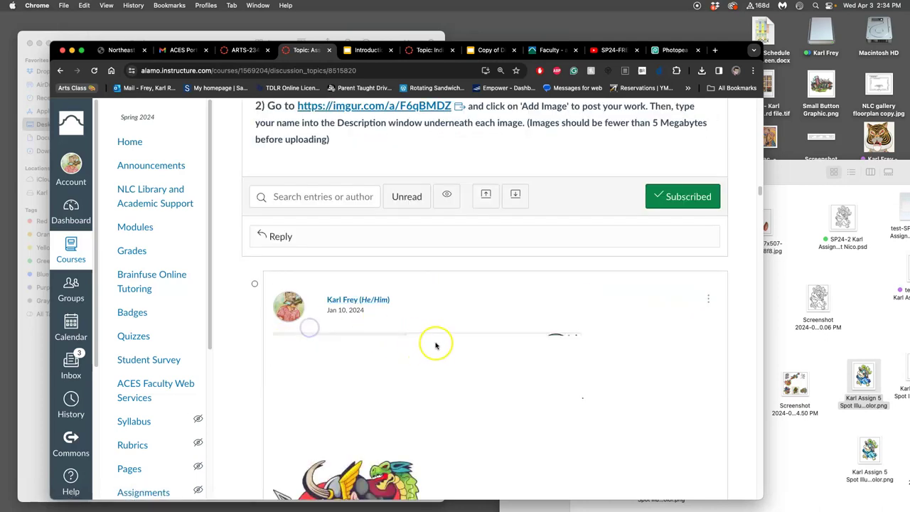
{"action": "scroll", "coordinate": [435, 346], "scroll_direction": "down", "scroll_amount": 3}
{"action": "scroll", "coordinate": [437, 345], "scroll_direction": "down", "scroll_amount": 15}
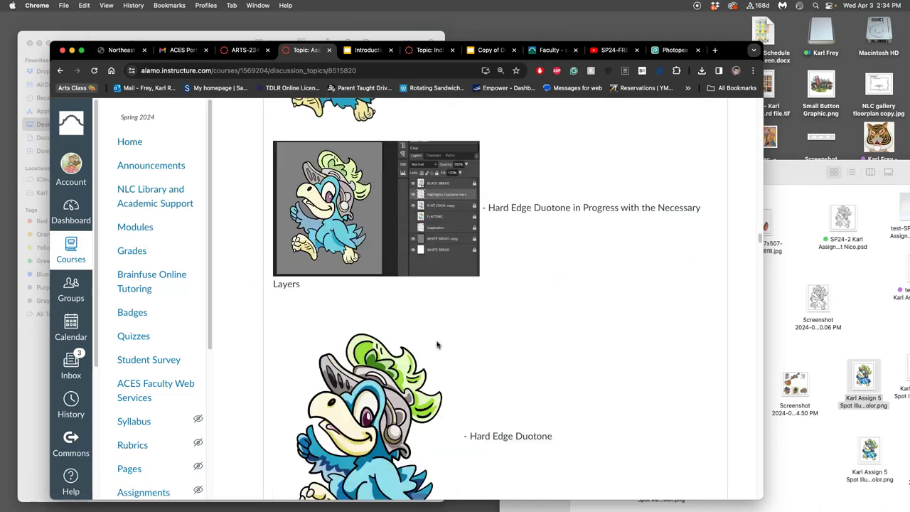
{"action": "scroll", "coordinate": [437, 344], "scroll_direction": "up", "scroll_amount": 1}
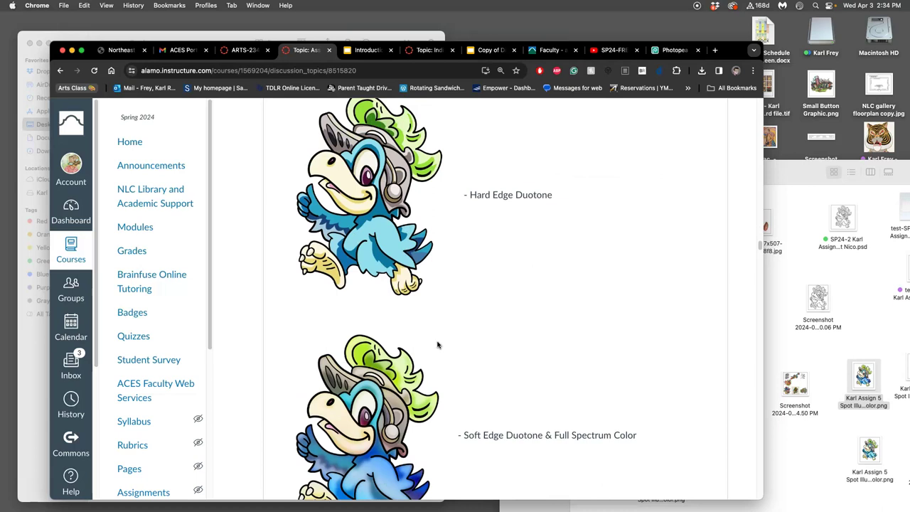
{"action": "scroll", "coordinate": [437, 344], "scroll_direction": "up", "scroll_amount": 1}
{"action": "left_click", "coordinate": [363, 305]}
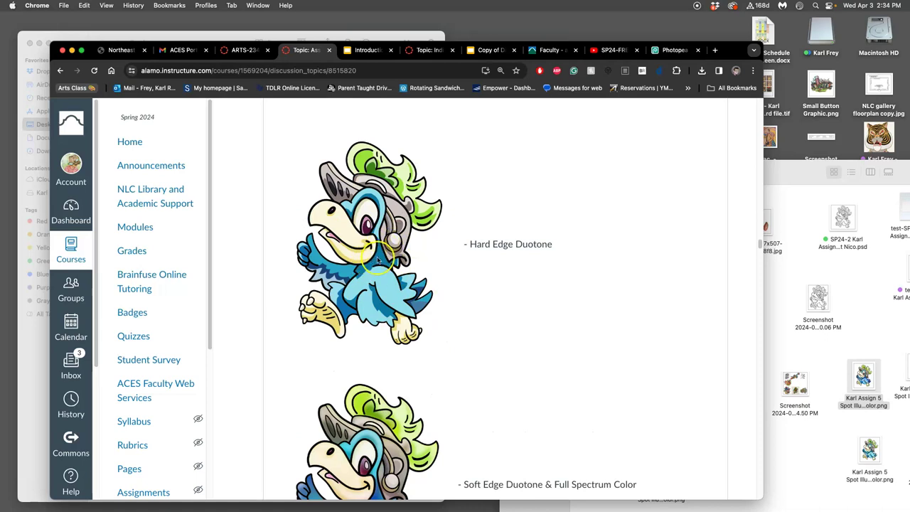
{"action": "scroll", "coordinate": [386, 262], "scroll_direction": "down", "scroll_amount": 3}
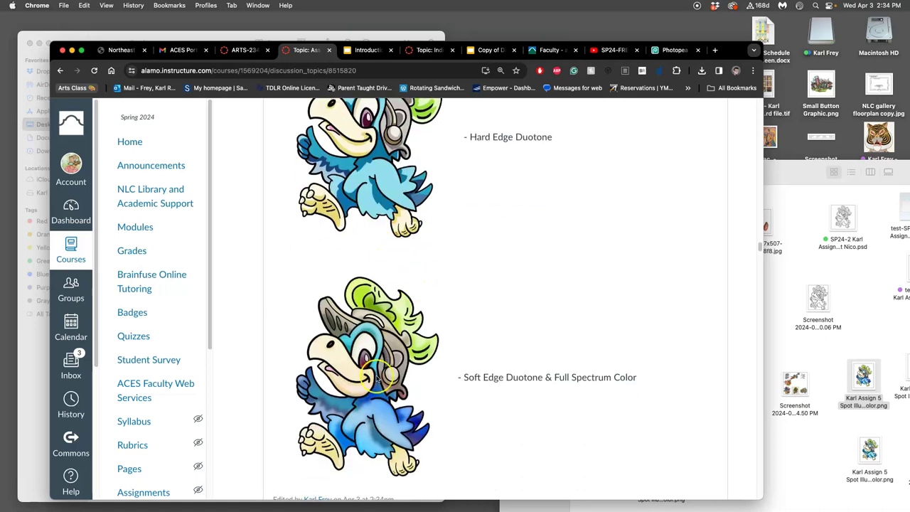
{"action": "scroll", "coordinate": [377, 398], "scroll_direction": "up", "scroll_amount": 12}
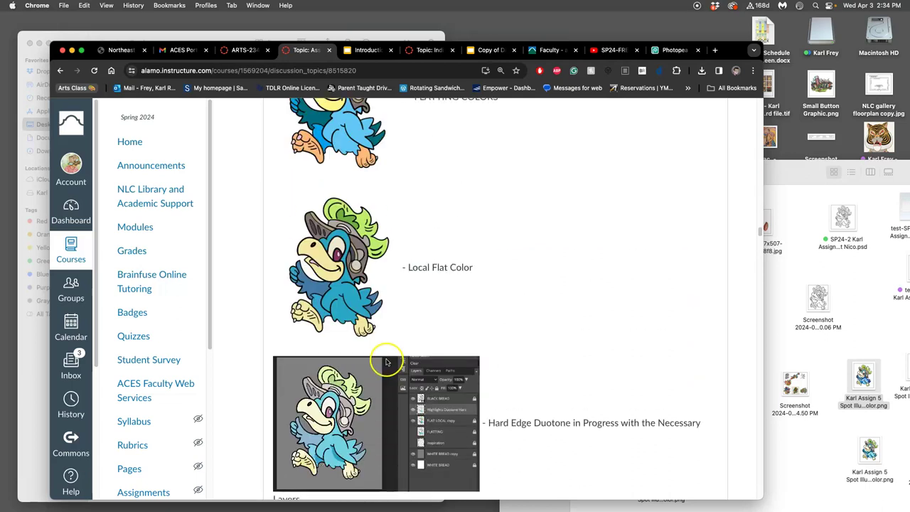
{"action": "scroll", "coordinate": [368, 264], "scroll_direction": "up", "scroll_amount": 4}
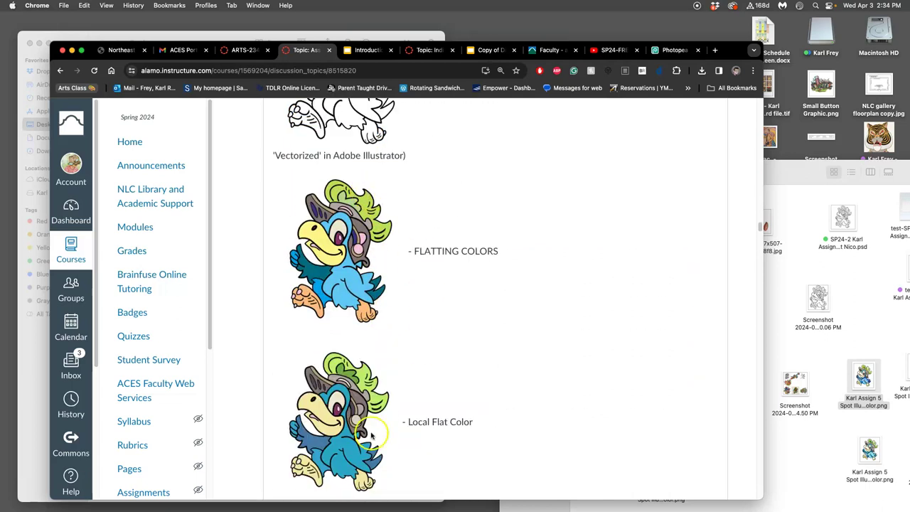
{"action": "scroll", "coordinate": [358, 431], "scroll_direction": "down", "scroll_amount": 20}
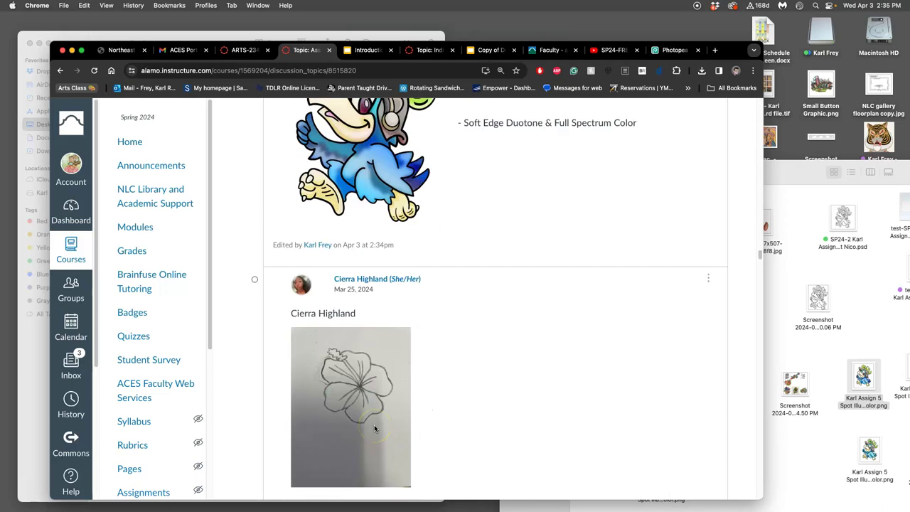
{"action": "scroll", "coordinate": [394, 384], "scroll_direction": "up", "scroll_amount": 2}
{"action": "scroll", "coordinate": [395, 384], "scroll_direction": "up", "scroll_amount": 5}
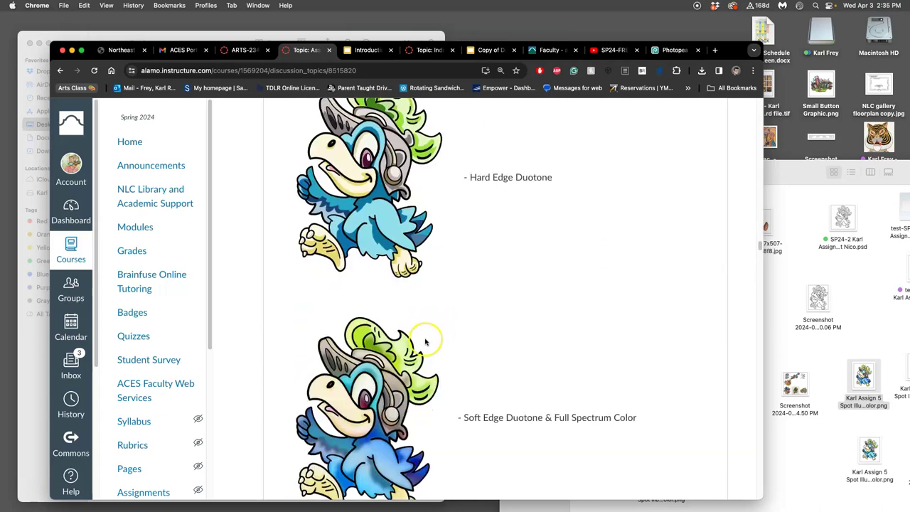
{"action": "scroll", "coordinate": [409, 364], "scroll_direction": "down", "scroll_amount": 1}
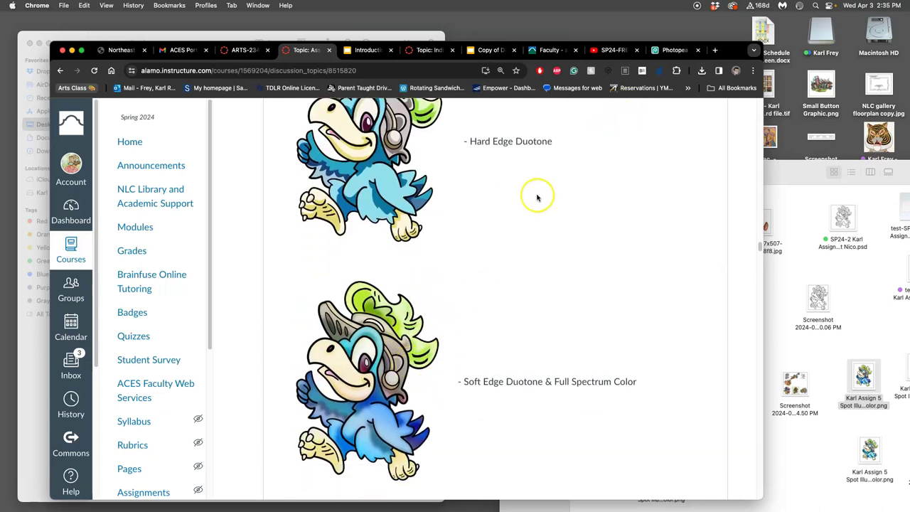
Show slide 20, Full-Spectrum Color Wonder Women, in the Introduction to Digital Coloring deck
{"action": "left_click", "coordinate": [486, 50]}
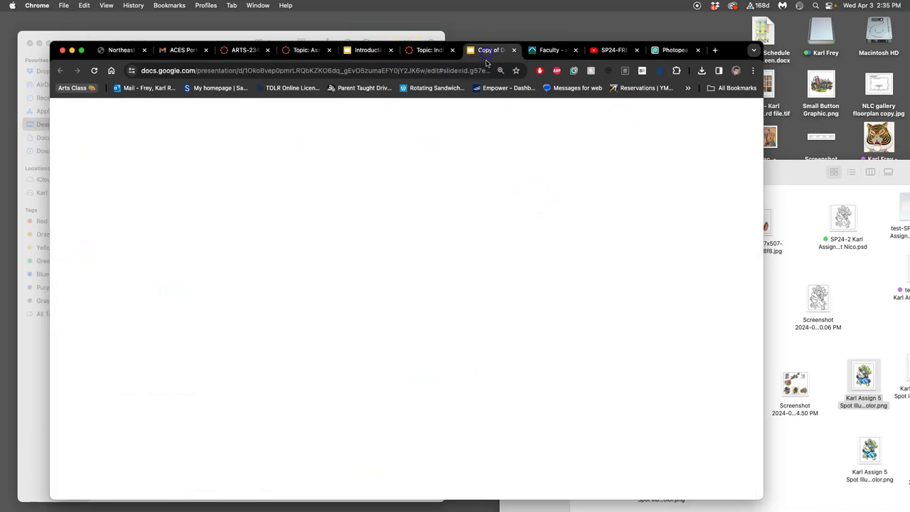
{"action": "left_click", "coordinate": [370, 48]}
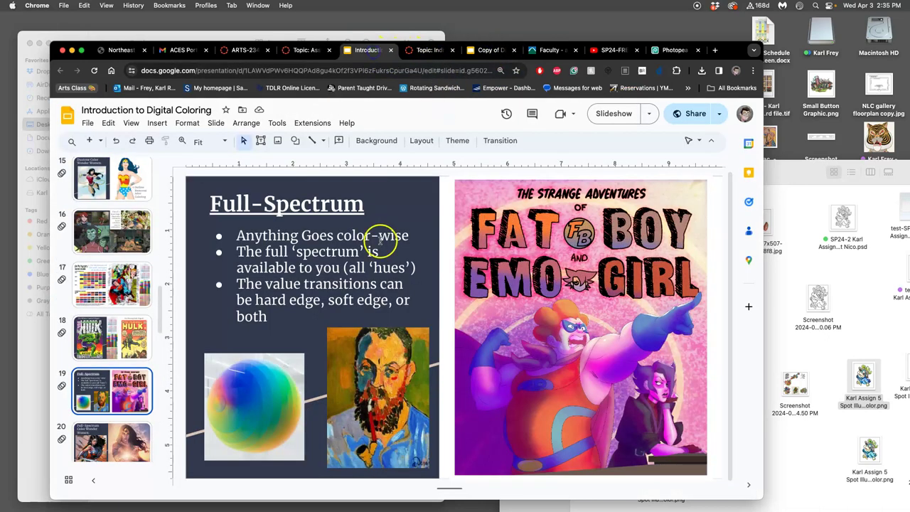
{"action": "left_click", "coordinate": [135, 435]}
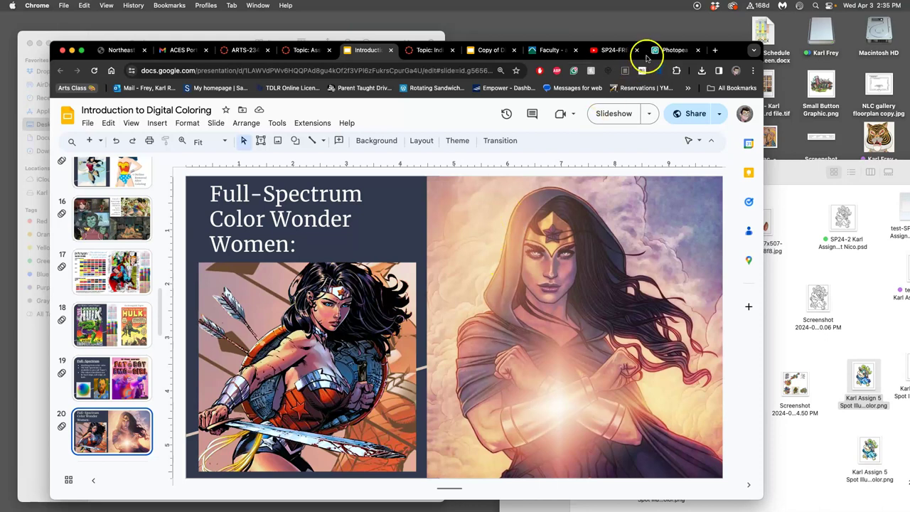
Back in Photopea, select the BLACK BREAD line-art layer
{"action": "left_click", "coordinate": [668, 51]}
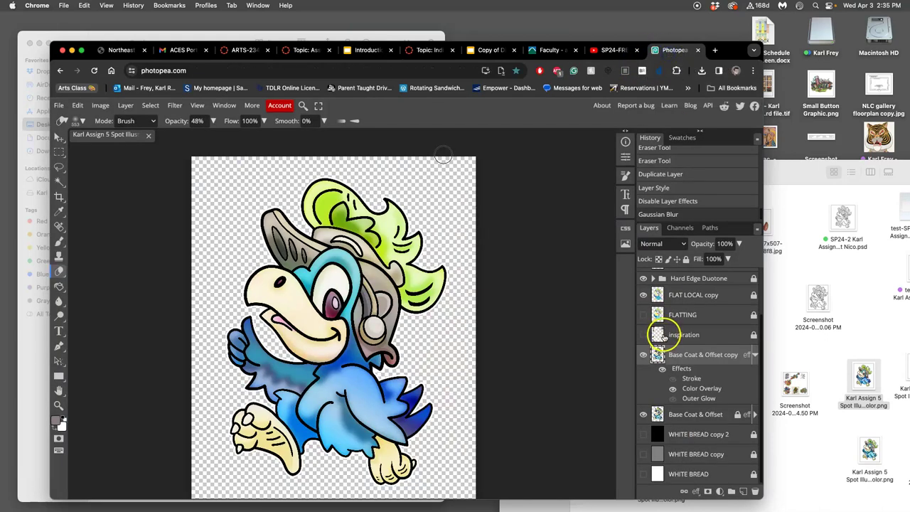
{"action": "left_click_drag", "start_coordinate": [676, 325], "coordinate": [680, 336]}
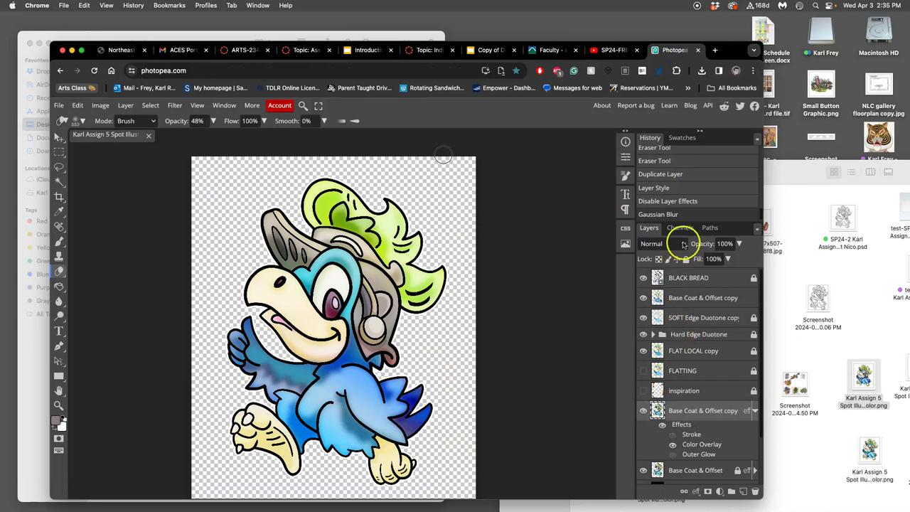
{"action": "left_click", "coordinate": [673, 280]}
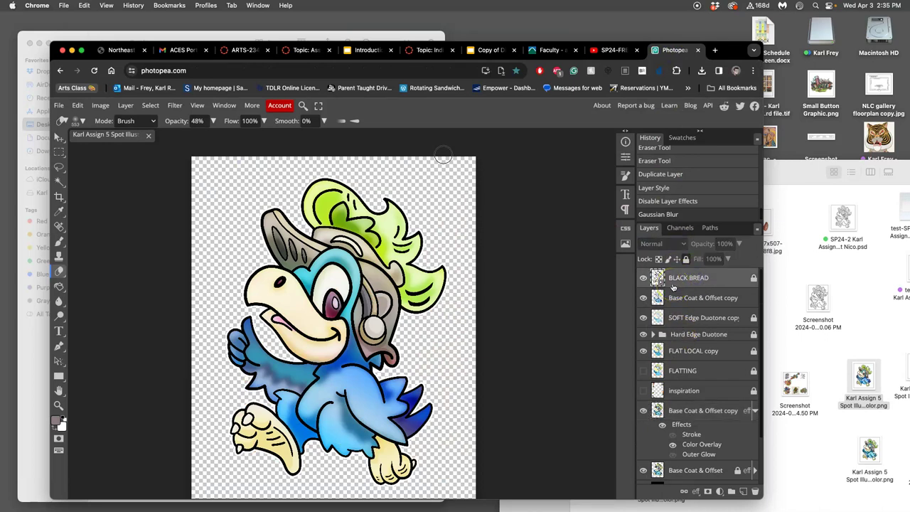
{"action": "left_click", "coordinate": [688, 278]}
Close the copied student sample presentation
{"action": "left_click", "coordinate": [491, 50]}
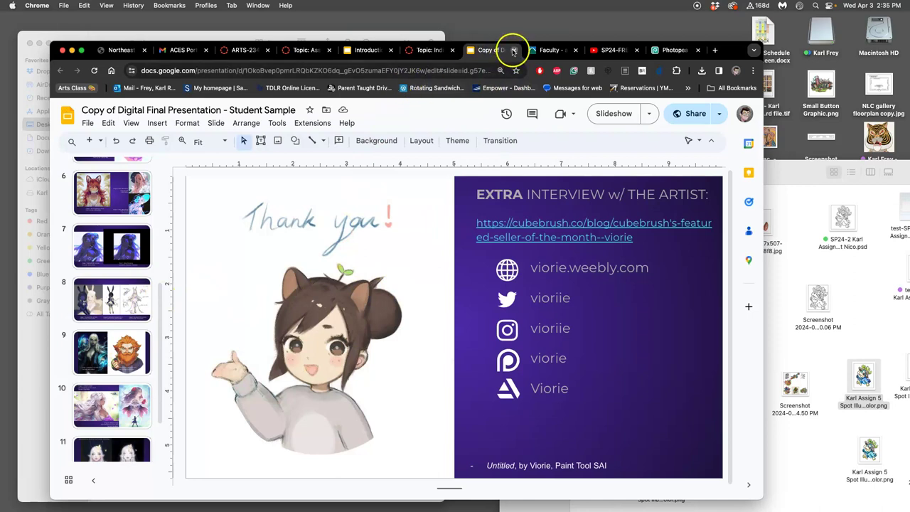
{"action": "left_click", "coordinate": [513, 49]}
{"action": "left_click", "coordinate": [369, 49]}
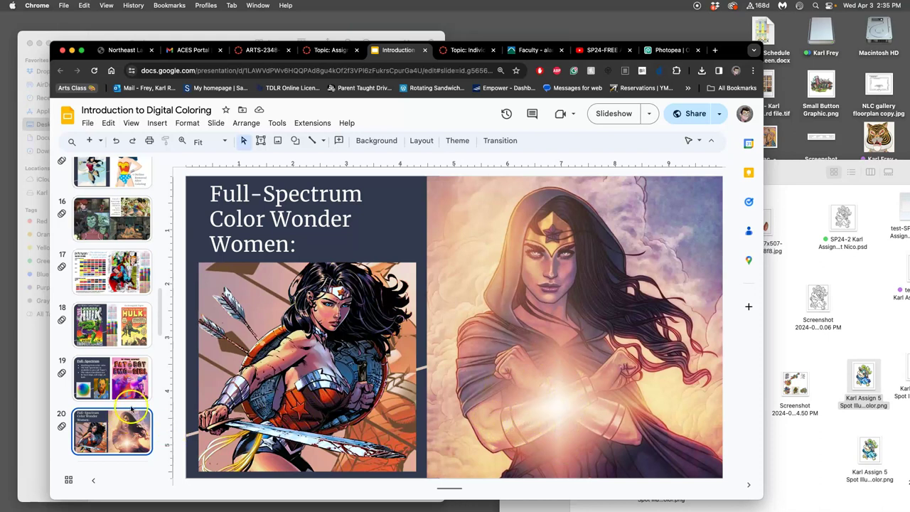
View the Color-Holds slides 25 and 27, then return to the bird artwork in Photopea
{"action": "scroll", "coordinate": [123, 420], "scroll_direction": "down", "scroll_amount": 5}
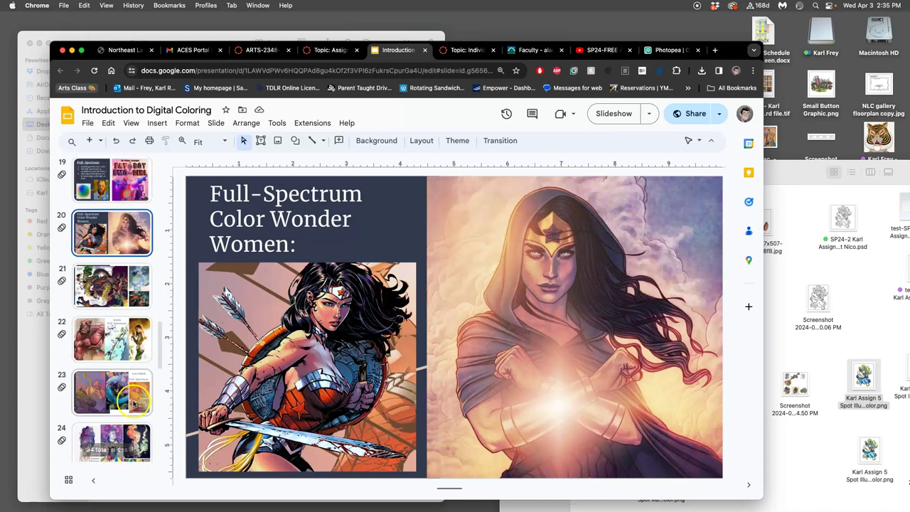
{"action": "scroll", "coordinate": [128, 401], "scroll_direction": "down", "scroll_amount": 5}
{"action": "left_click", "coordinate": [145, 341]}
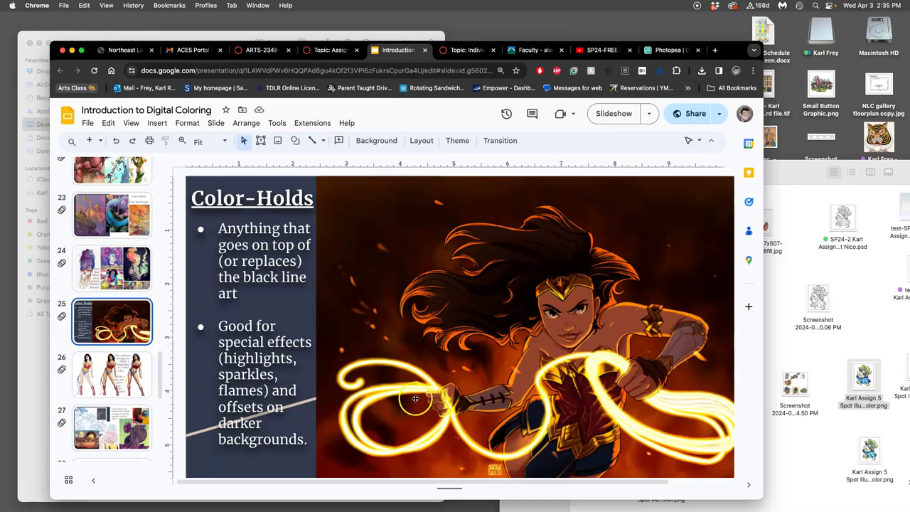
{"action": "left_click", "coordinate": [142, 422]}
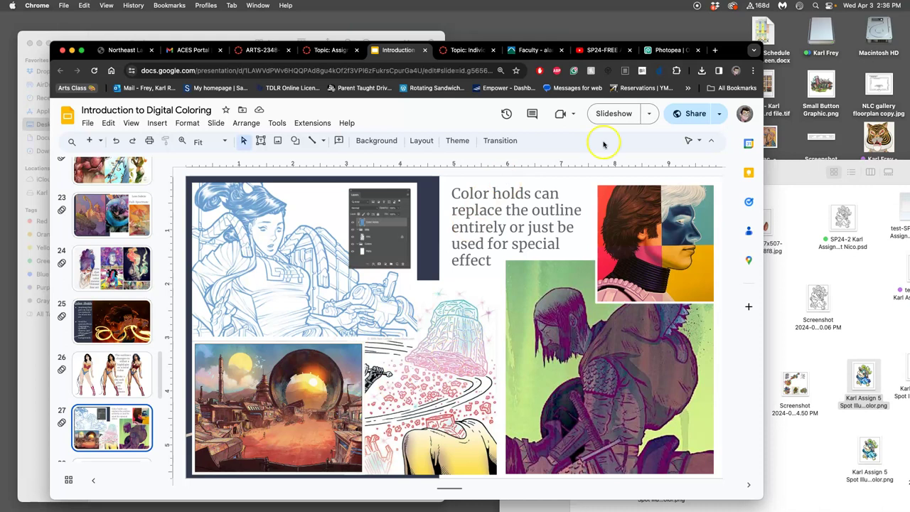
{"action": "left_click", "coordinate": [662, 51]}
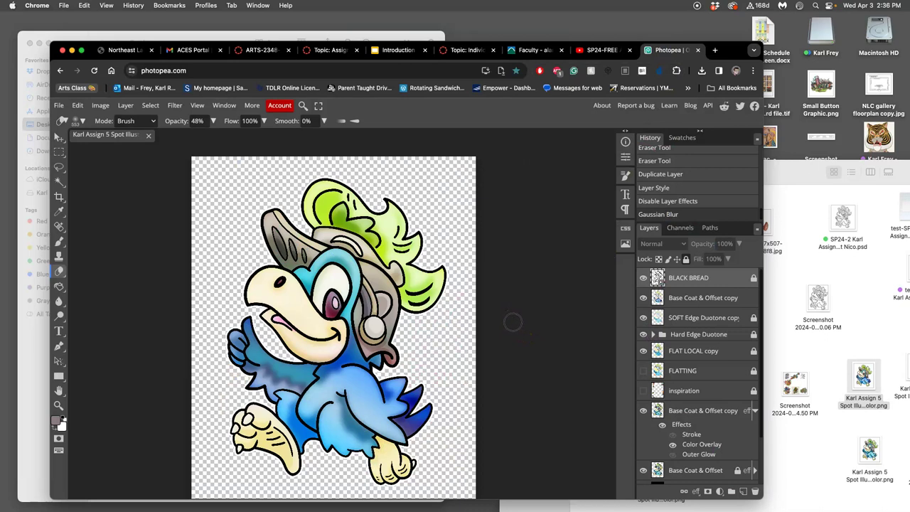
Duplicate the BLACK BREAD layer and add a Color Overlay to the copy
{"action": "left_click", "coordinate": [723, 277]}
{"action": "key", "text": "super+j"}
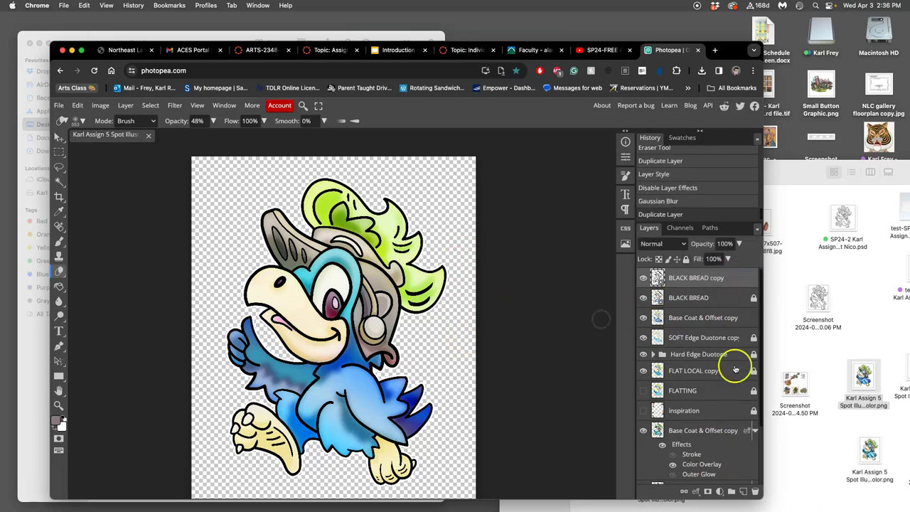
{"action": "double_click", "coordinate": [744, 282]}
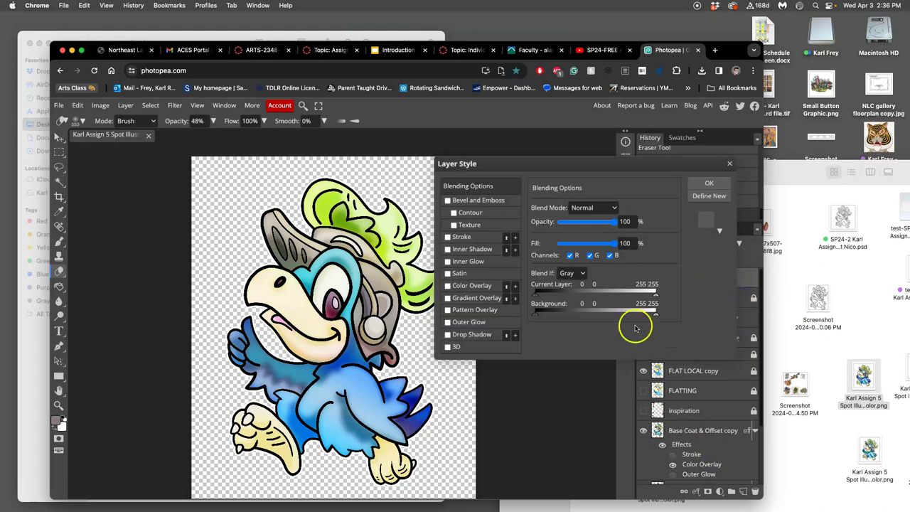
{"action": "left_click", "coordinate": [447, 285]}
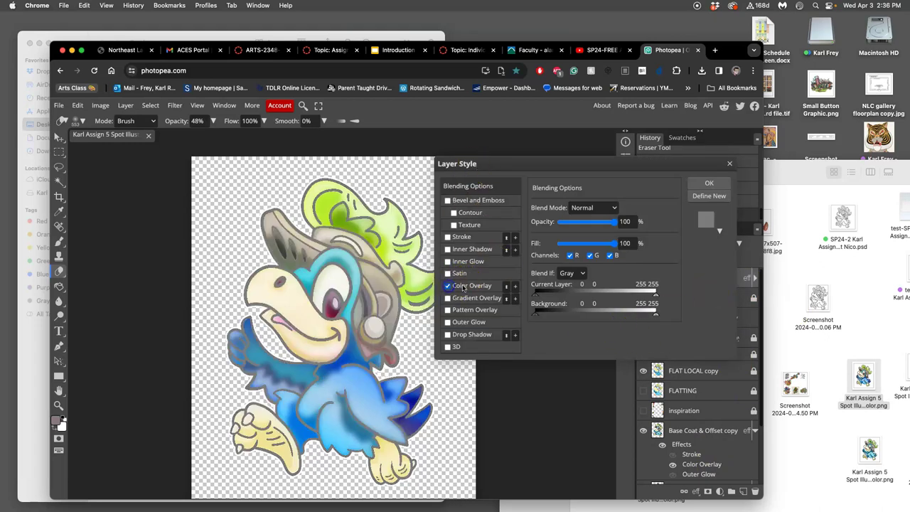
{"action": "left_click", "coordinate": [466, 285]}
Set the overlay colour to dark navy #1f2c6c for the outlines
{"action": "left_click", "coordinate": [650, 221]}
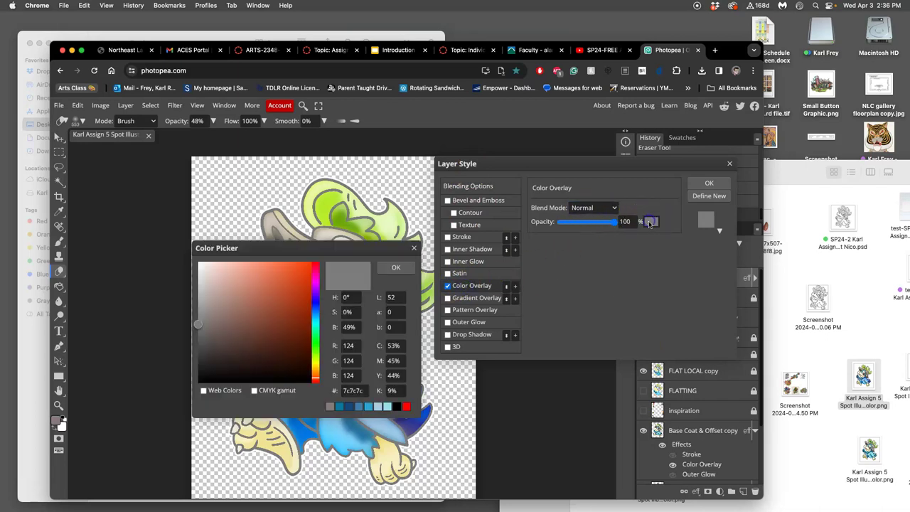
{"action": "left_click_drag", "start_coordinate": [384, 247], "coordinate": [640, 303]}
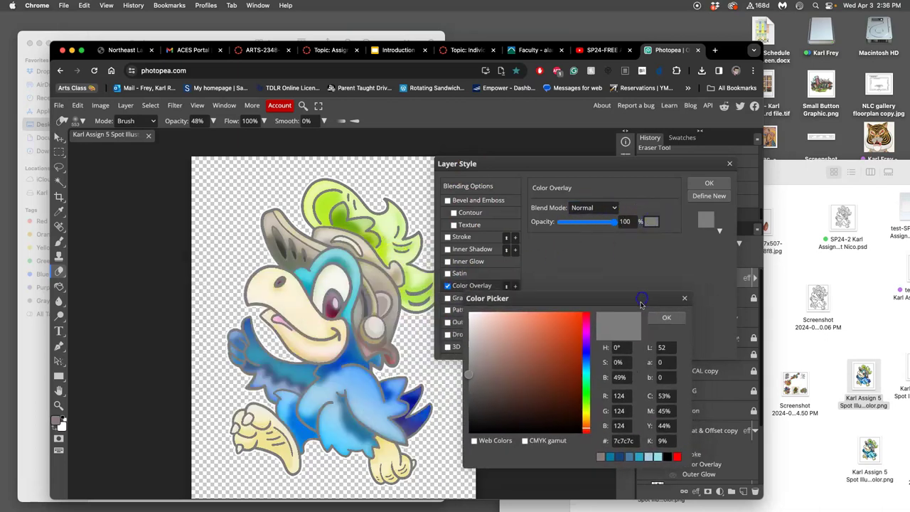
{"action": "left_click", "coordinate": [586, 358]}
{"action": "left_click_drag", "start_coordinate": [586, 357], "coordinate": [519, 390]}
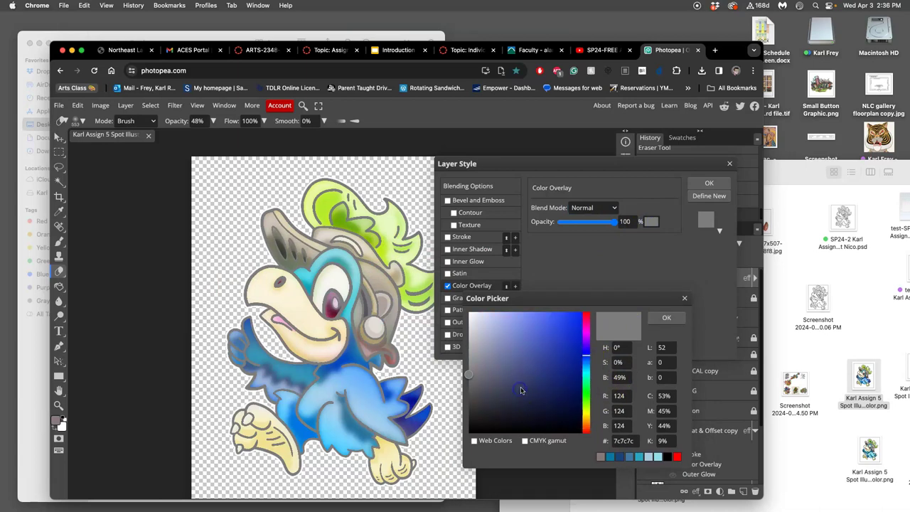
{"action": "left_click", "coordinate": [558, 405]}
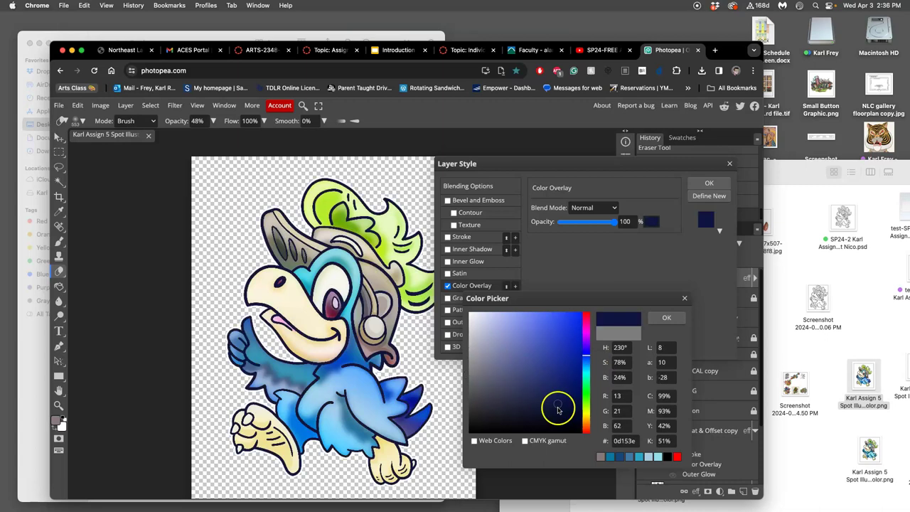
{"action": "mouse_move", "coordinate": [555, 402]}
{"action": "left_mouse_down"}
{"action": "mouse_move", "coordinate": [561, 371]}
{"action": "mouse_move", "coordinate": [550, 382]}
{"action": "left_mouse_up"}
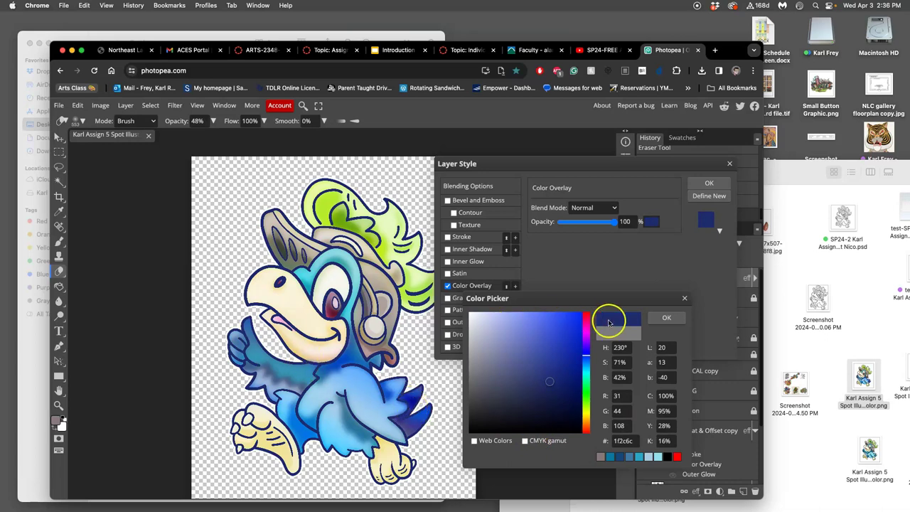
{"action": "left_click", "coordinate": [660, 319]}
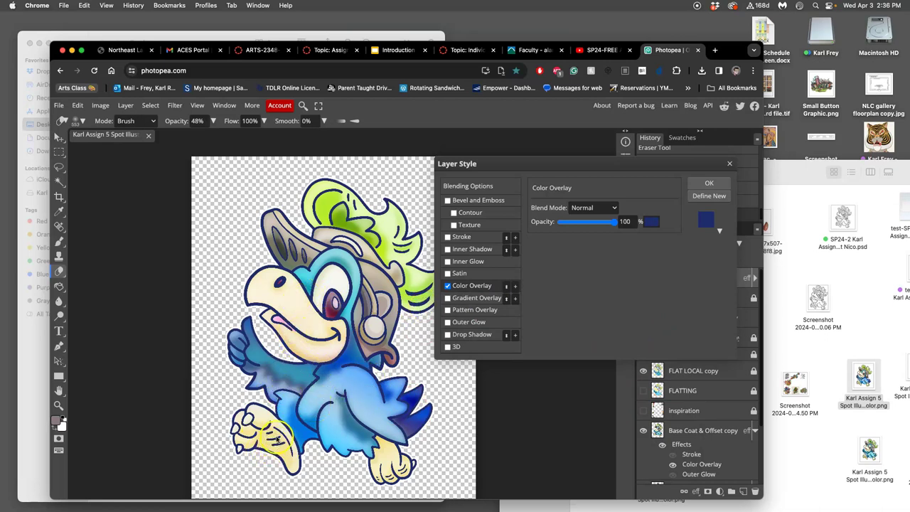
{"action": "scroll", "coordinate": [269, 444], "scroll_direction": "up", "scroll_amount": 2}
Confirm the blue overlay, then lasso around the bird's left foot
{"action": "left_click", "coordinate": [699, 186]}
{"action": "scroll", "coordinate": [406, 366], "scroll_direction": "up", "scroll_amount": 2}
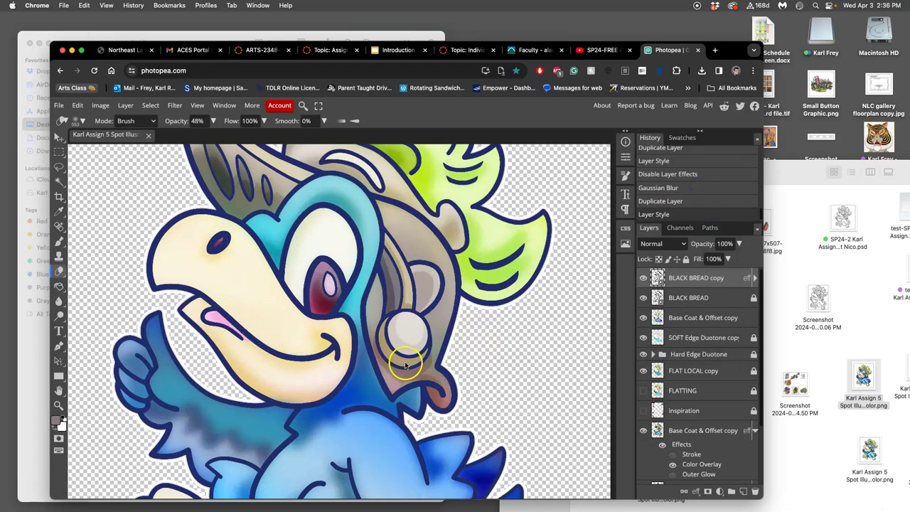
{"action": "scroll", "coordinate": [409, 368], "scroll_direction": "down", "scroll_amount": 3}
{"action": "scroll", "coordinate": [417, 358], "scroll_direction": "down", "scroll_amount": 1}
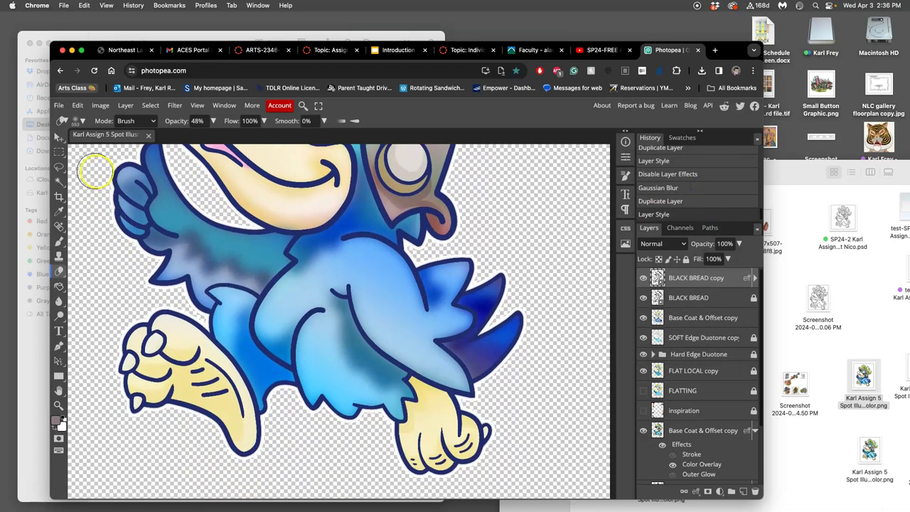
{"action": "left_click", "coordinate": [59, 166]}
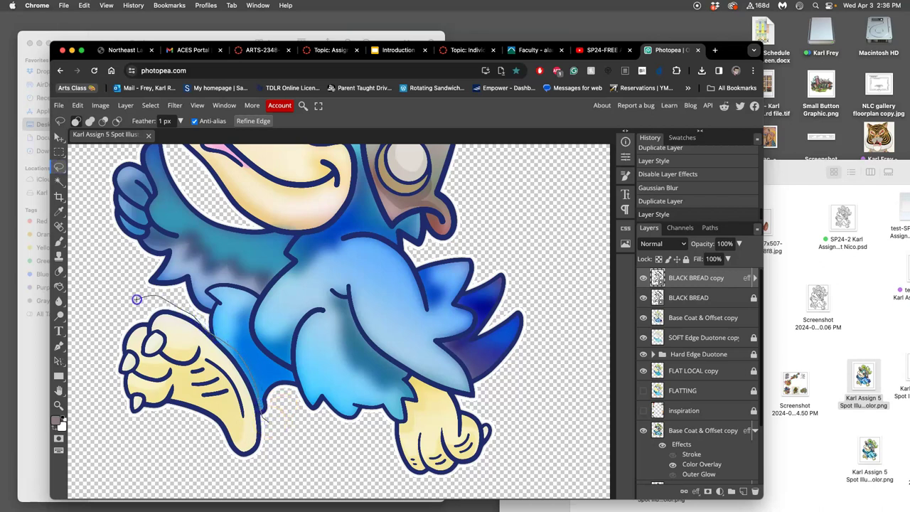
{"action": "mouse_move", "coordinate": [127, 306]}
{"action": "left_mouse_down"}
{"action": "mouse_move", "coordinate": [95, 350]}
{"action": "mouse_move", "coordinate": [105, 434]}
{"action": "mouse_move", "coordinate": [164, 482]}
{"action": "mouse_move", "coordinate": [231, 485]}
{"action": "left_mouse_up"}
{"action": "left_click_drag", "start_coordinate": [268, 437], "coordinate": [270, 427]}
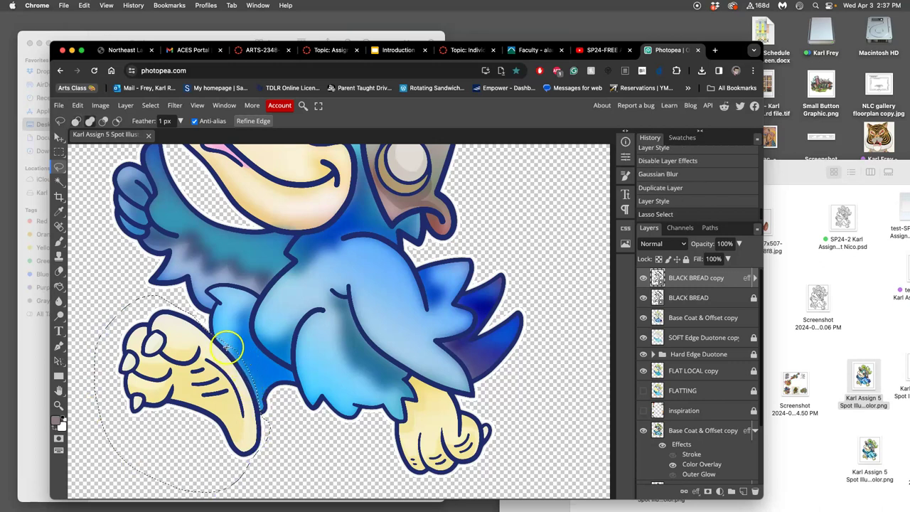
{"action": "left_click", "coordinate": [193, 317]}
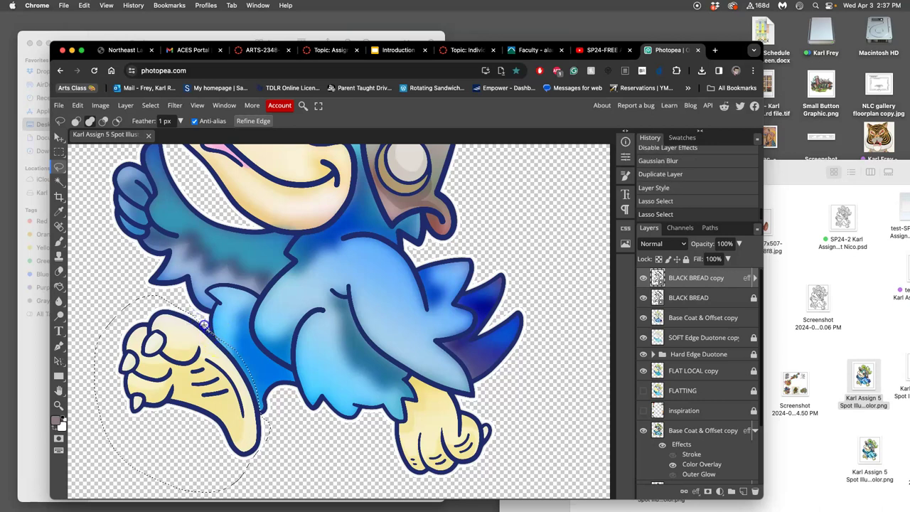
{"action": "left_click", "coordinate": [189, 334]}
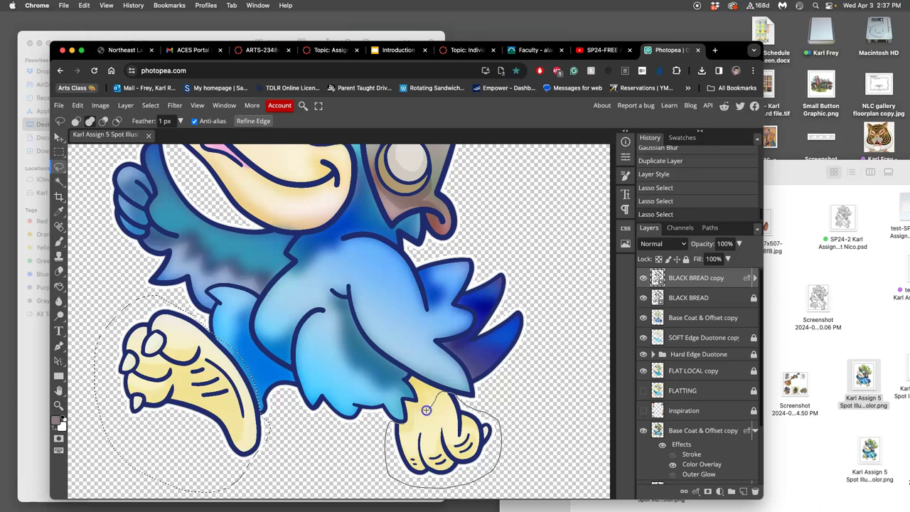
Add the right foot and the beak to the lasso selection
{"action": "left_click_drag", "start_coordinate": [407, 422], "coordinate": [408, 421]}
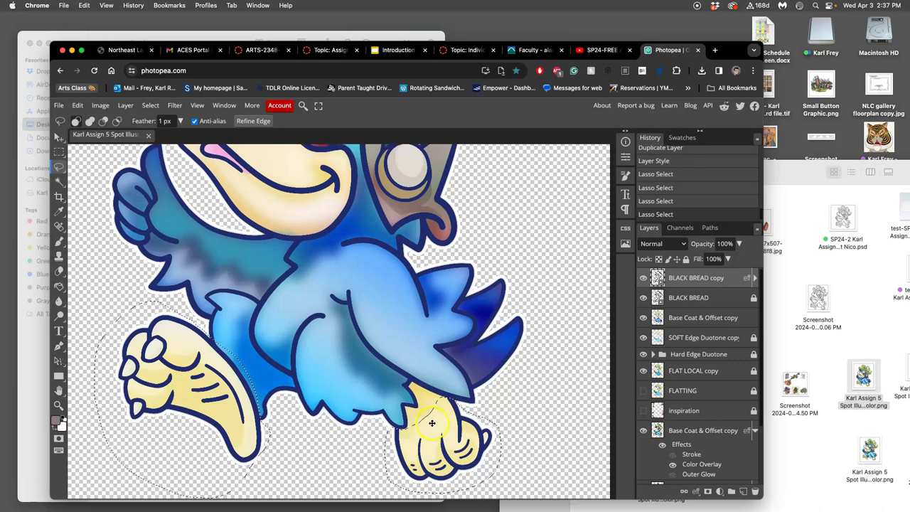
{"action": "scroll", "coordinate": [395, 384], "scroll_direction": "up", "scroll_amount": 2}
{"action": "scroll", "coordinate": [391, 368], "scroll_direction": "up", "scroll_amount": 10}
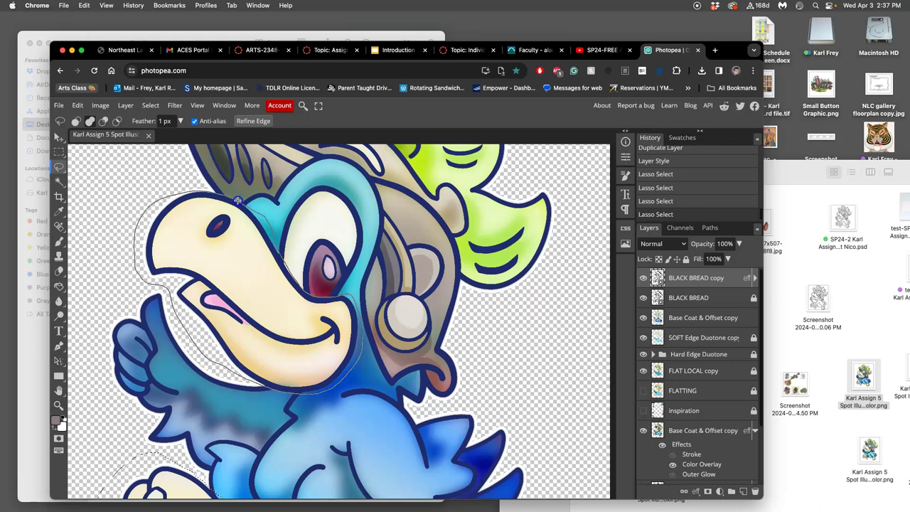
{"action": "left_click_drag", "start_coordinate": [229, 195], "coordinate": [230, 195]}
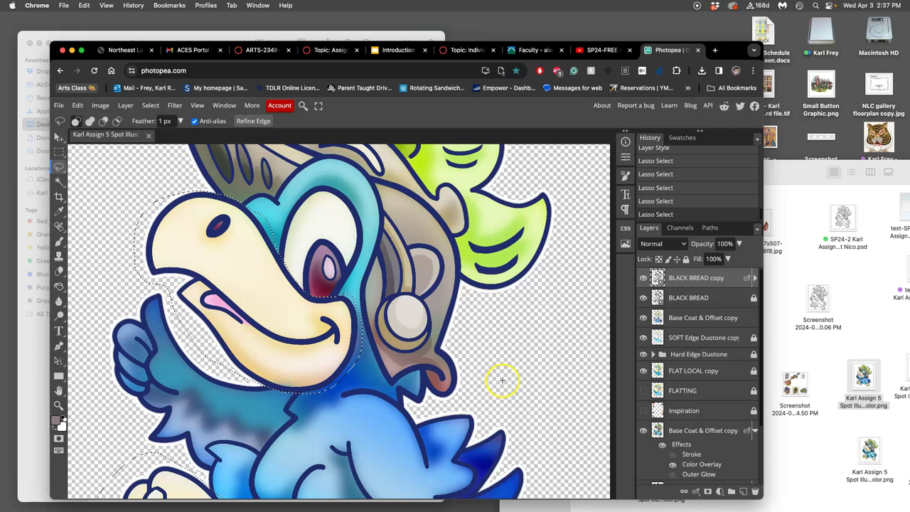
{"action": "scroll", "coordinate": [501, 382], "scroll_direction": "down", "scroll_amount": 5}
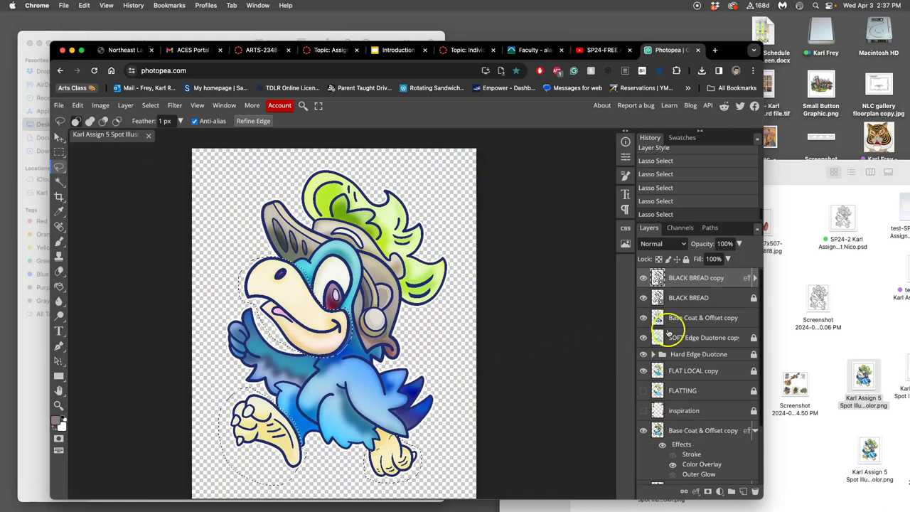
Copy the selected outlines to a new layer and open its Color Overlay settings
{"action": "key", "text": "ctrl+j"}
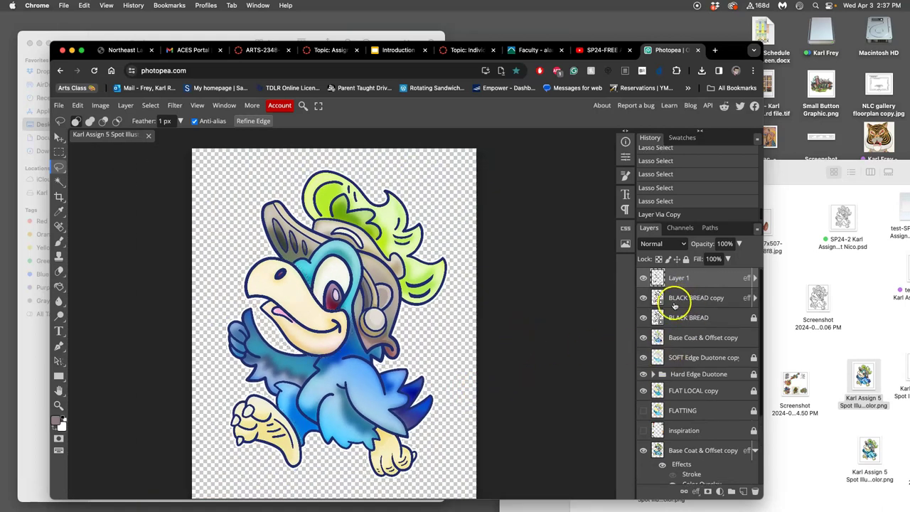
{"action": "left_click", "coordinate": [643, 278]}
{"action": "left_click", "coordinate": [643, 278]}
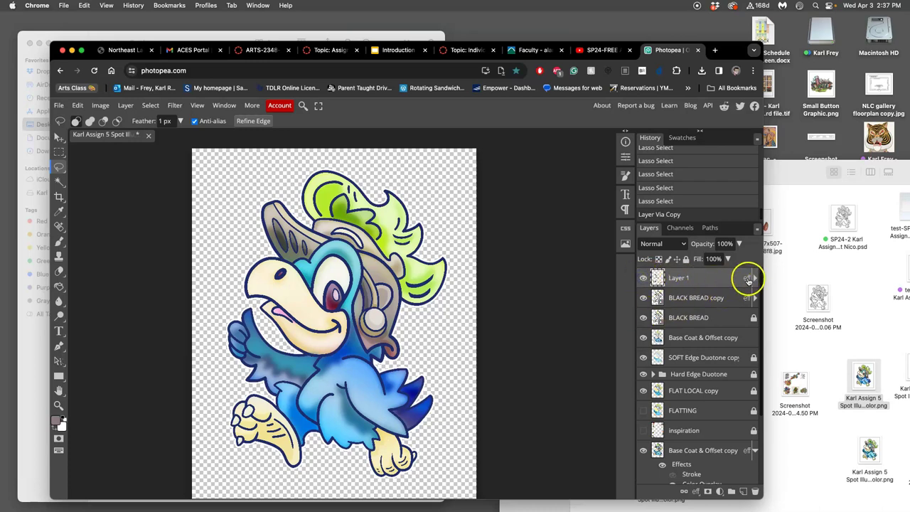
{"action": "left_click", "coordinate": [755, 280]}
{"action": "double_click", "coordinate": [704, 304]}
Change the new layer's overlay colour to golden brown #816928
{"action": "left_click", "coordinate": [649, 224]}
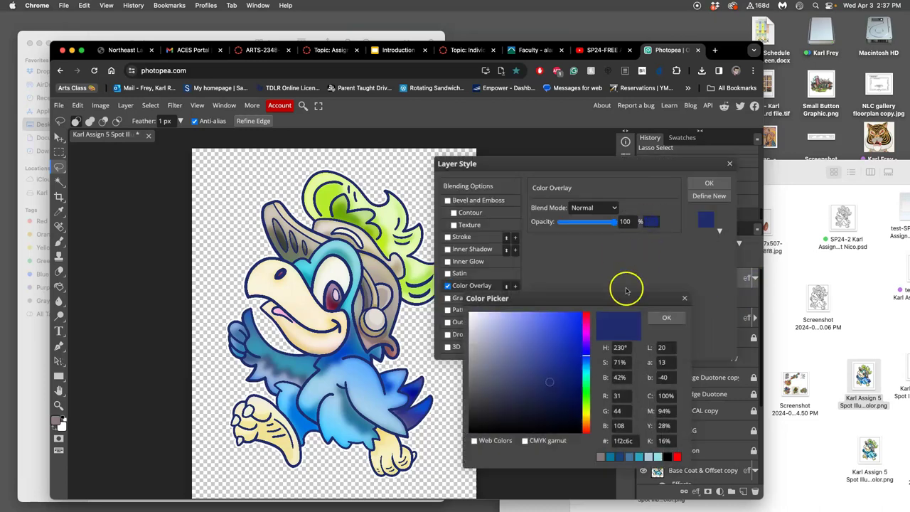
{"action": "left_click", "coordinate": [584, 419]}
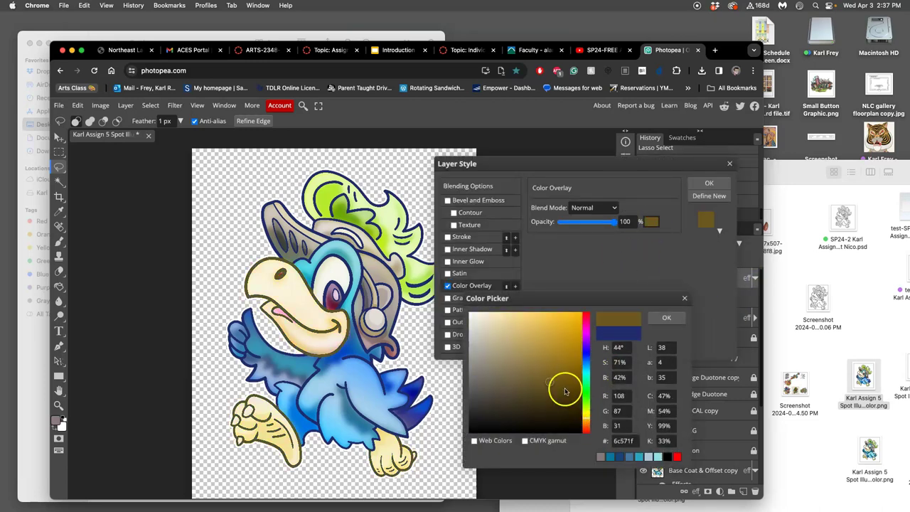
{"action": "mouse_move", "coordinate": [551, 381]}
{"action": "left_mouse_down"}
{"action": "mouse_move", "coordinate": [524, 345]}
{"action": "mouse_move", "coordinate": [509, 348]}
{"action": "mouse_move", "coordinate": [504, 371]}
{"action": "mouse_move", "coordinate": [494, 344]}
{"action": "mouse_move", "coordinate": [531, 339]}
{"action": "mouse_move", "coordinate": [546, 370]}
{"action": "mouse_move", "coordinate": [539, 365]}
{"action": "left_mouse_up"}
{"action": "left_click", "coordinate": [658, 320]}
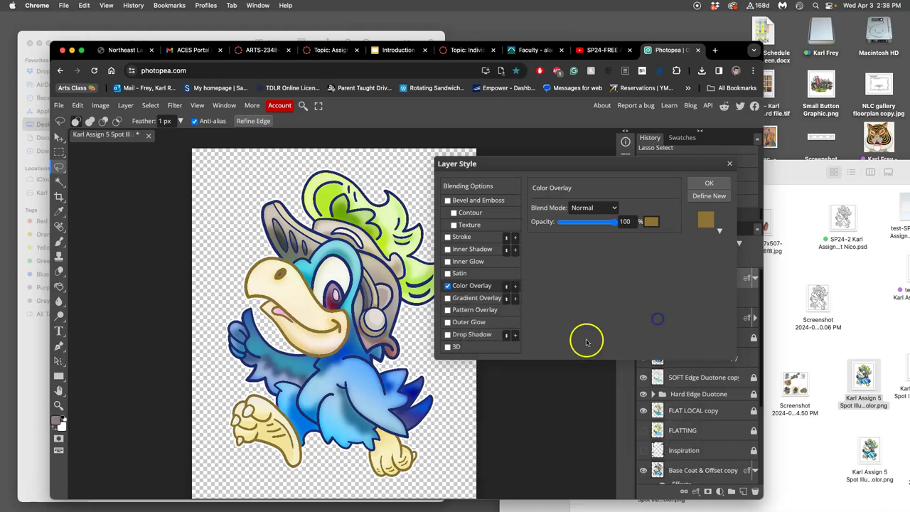
{"action": "scroll", "coordinate": [458, 386], "scroll_direction": "down", "scroll_amount": 2}
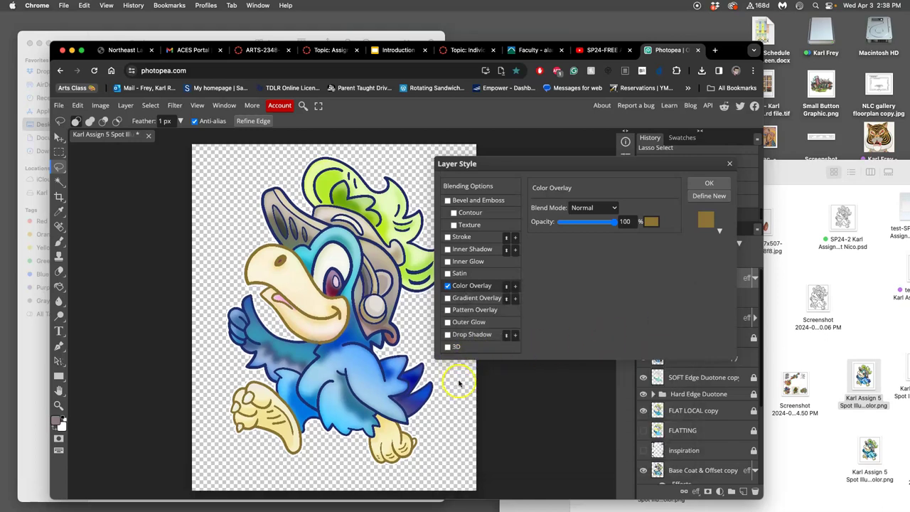
{"action": "scroll", "coordinate": [427, 380], "scroll_direction": "up", "scroll_amount": 3}
{"action": "scroll", "coordinate": [398, 384], "scroll_direction": "down", "scroll_amount": 3}
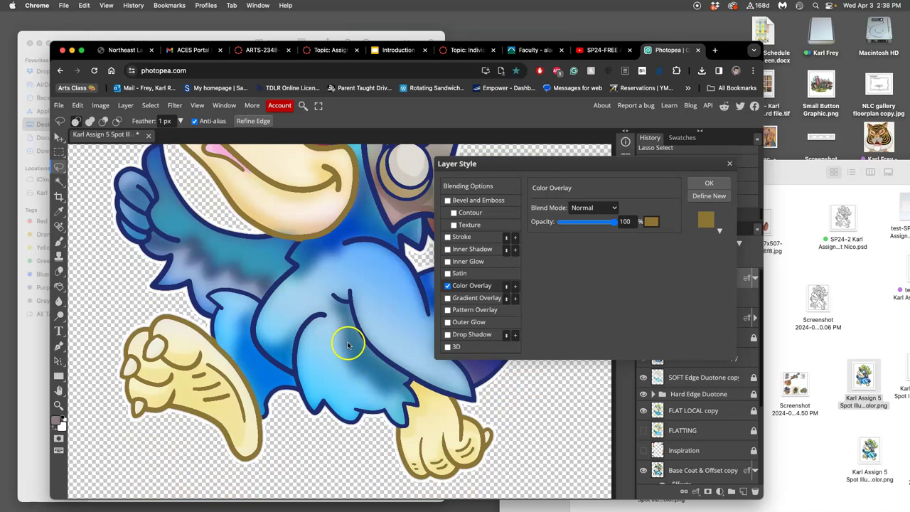
{"action": "scroll", "coordinate": [320, 334], "scroll_direction": "up", "scroll_amount": 5}
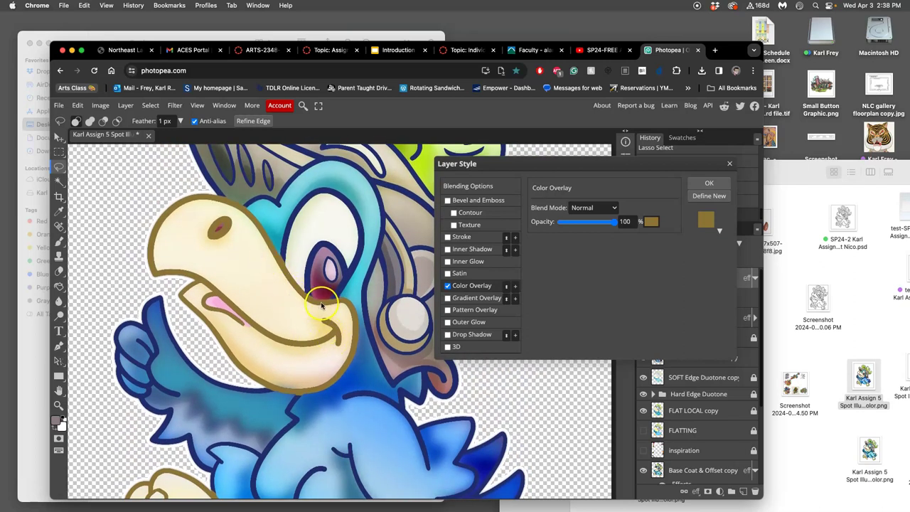
{"action": "scroll", "coordinate": [324, 306], "scroll_direction": "down", "scroll_amount": 4}
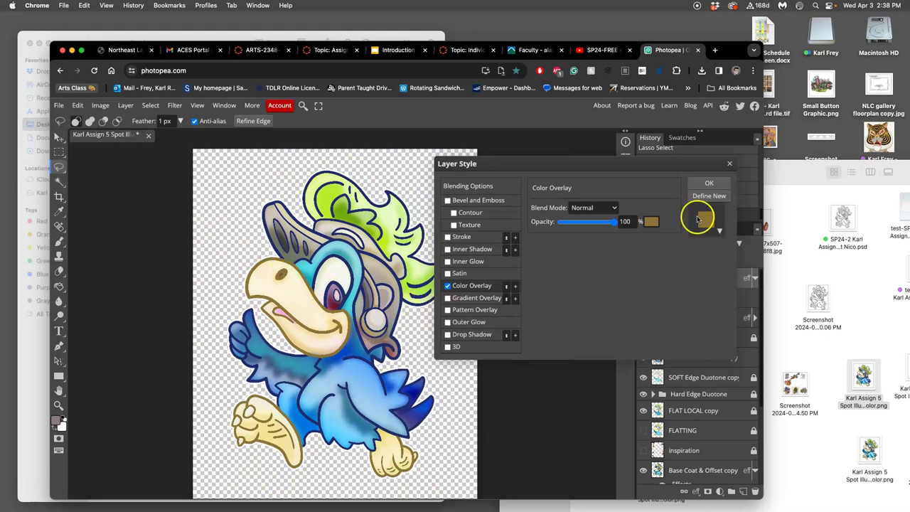
Replace the Color Overlay with a Normal-mode orange-to-yellow preset Gradient Overlay
{"action": "left_click", "coordinate": [448, 287]}
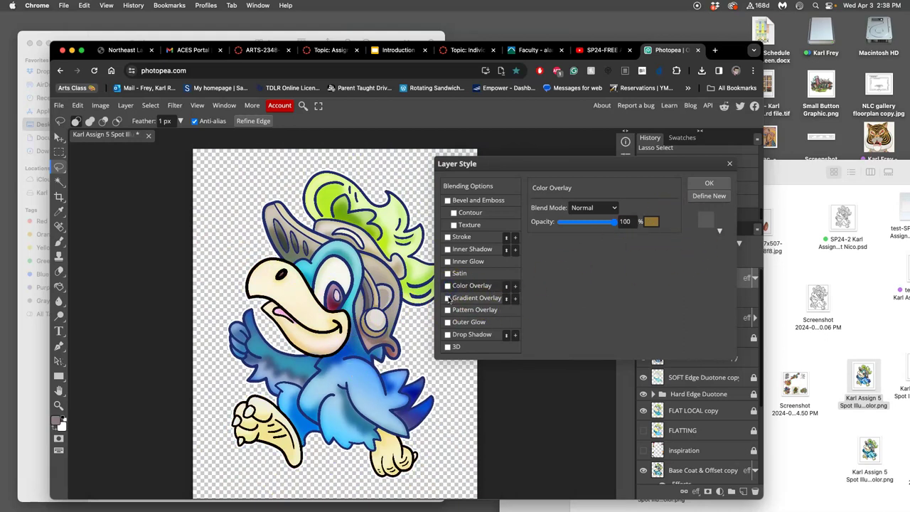
{"action": "left_click", "coordinate": [447, 299]}
{"action": "left_click", "coordinate": [466, 297]}
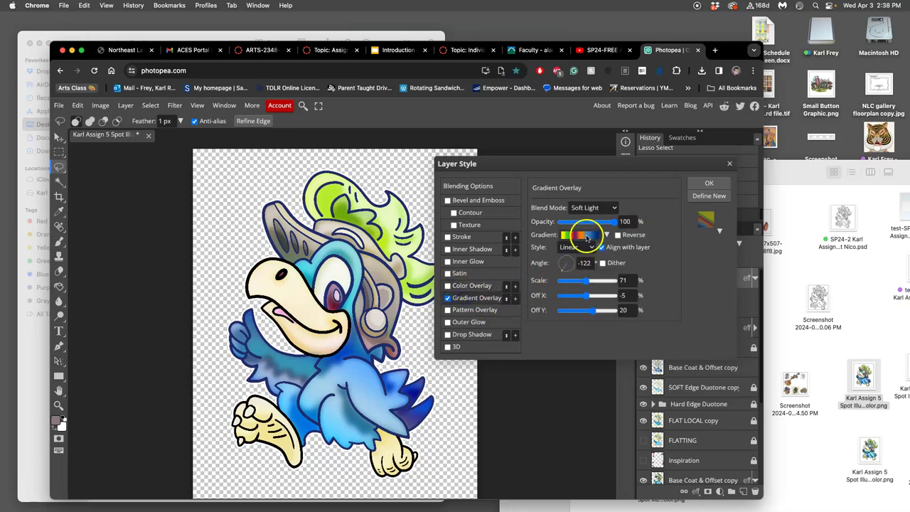
{"action": "left_click", "coordinate": [592, 208]}
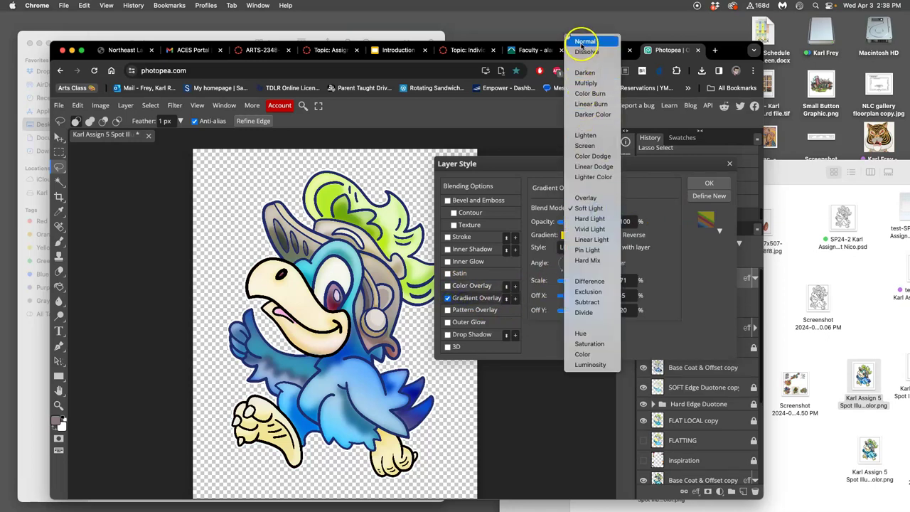
{"action": "left_click", "coordinate": [581, 44]}
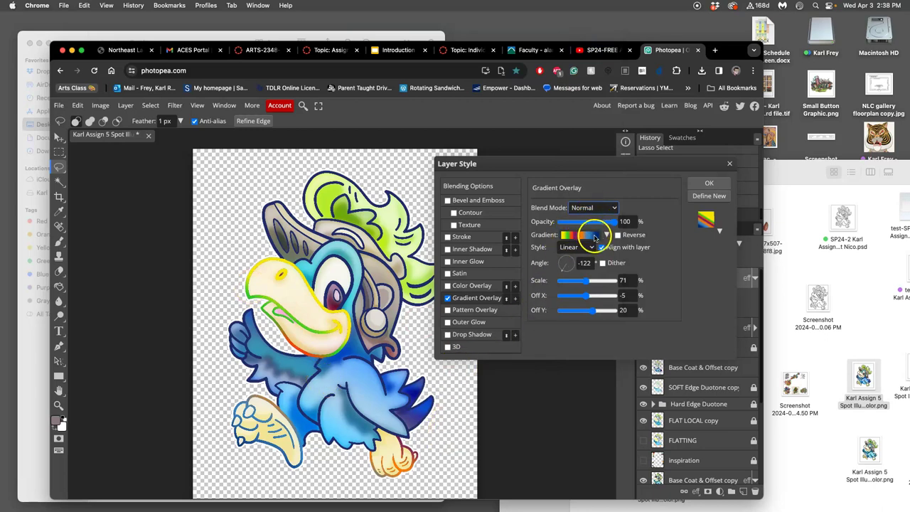
{"action": "left_click", "coordinate": [605, 235]}
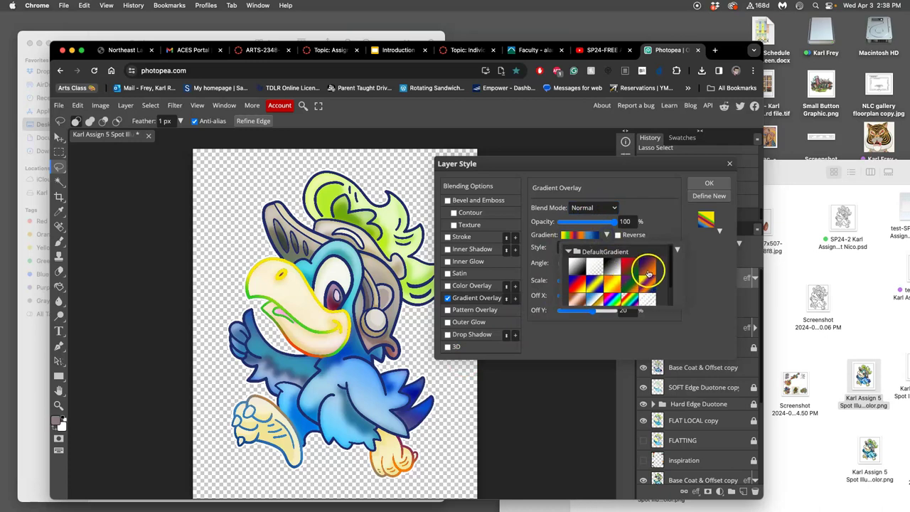
{"action": "left_click", "coordinate": [615, 285]}
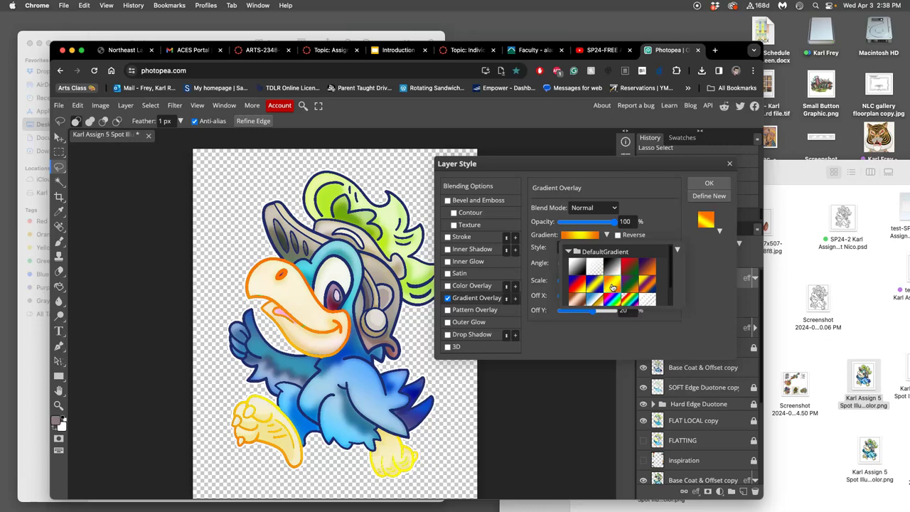
{"action": "left_click", "coordinate": [652, 232]}
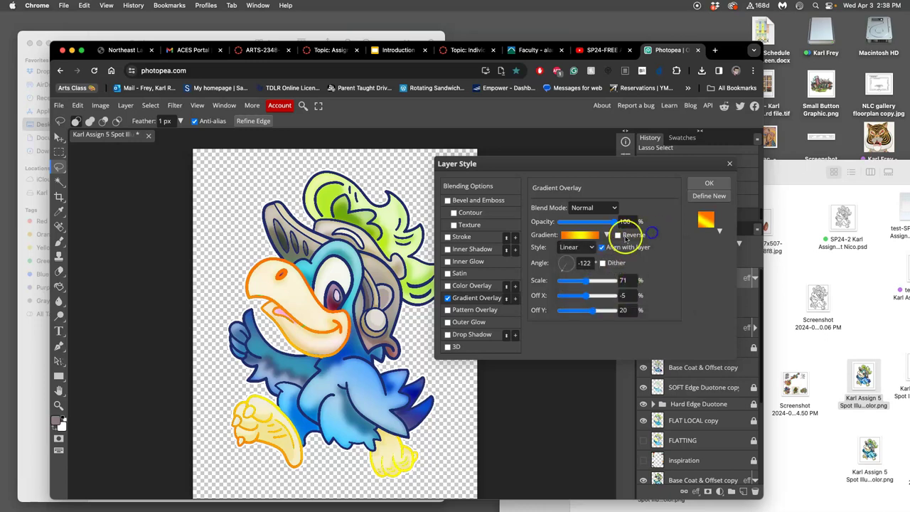
Give the outline gradient's right stop a mid blue sampled from the line art
{"action": "left_click", "coordinate": [594, 236]}
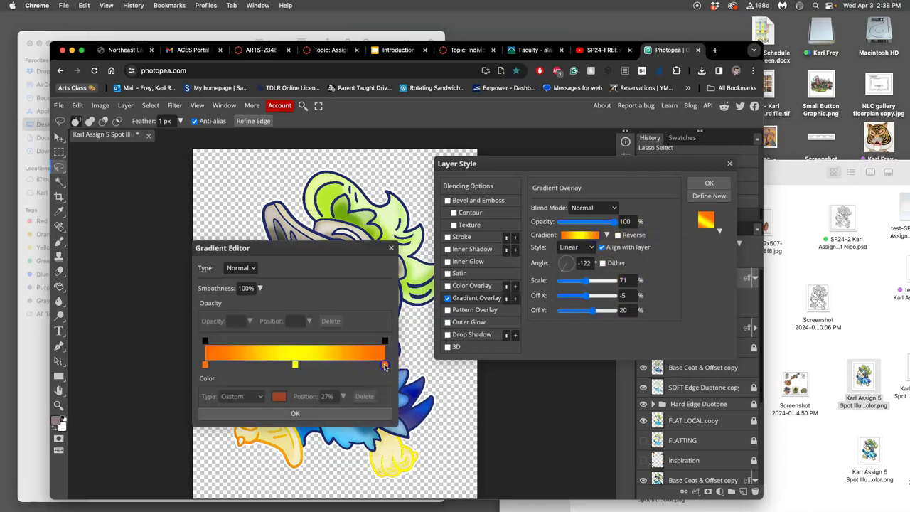
{"action": "left_click", "coordinate": [384, 366]}
{"action": "left_click", "coordinate": [278, 396]}
{"action": "left_click", "coordinate": [462, 369]}
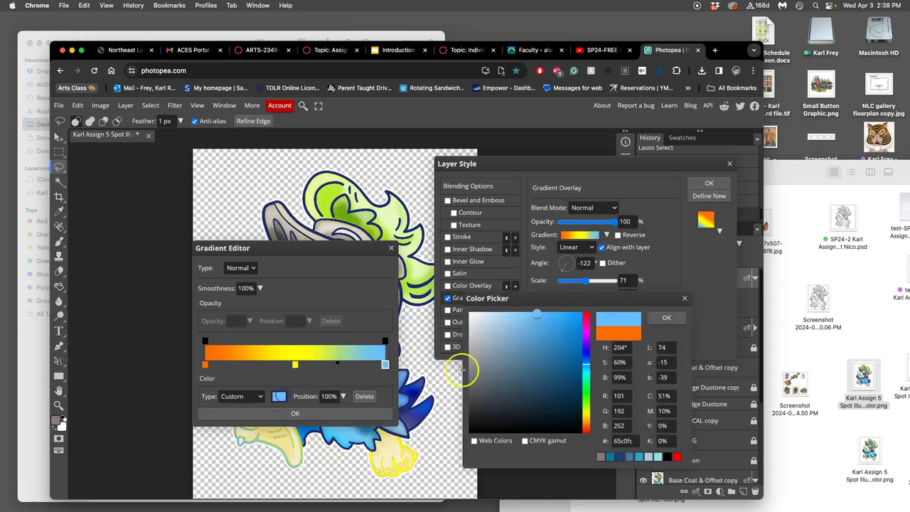
{"action": "left_click", "coordinate": [294, 365]}
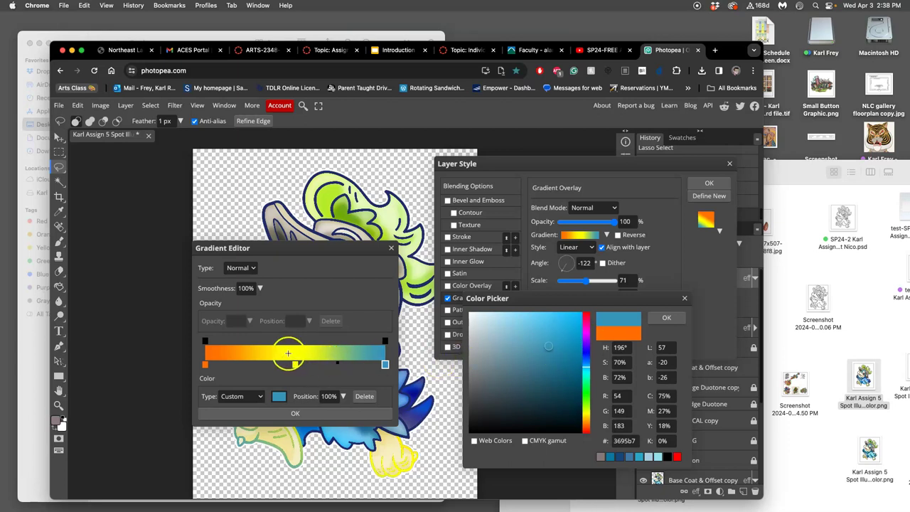
{"action": "left_click", "coordinate": [291, 354]}
{"action": "left_click", "coordinate": [293, 363]}
{"action": "left_click", "coordinate": [666, 317]}
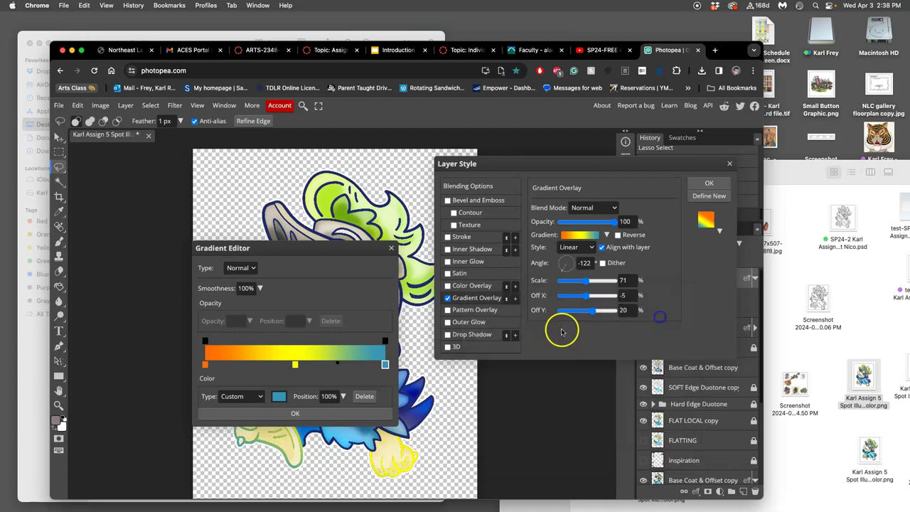
Change the gradient's middle stop to olive and its left stop to tan
{"action": "left_click", "coordinate": [294, 364]}
{"action": "left_click", "coordinate": [295, 365]}
{"action": "left_click_drag", "start_coordinate": [535, 355], "coordinate": [526, 353]}
{"action": "left_click", "coordinate": [657, 318]}
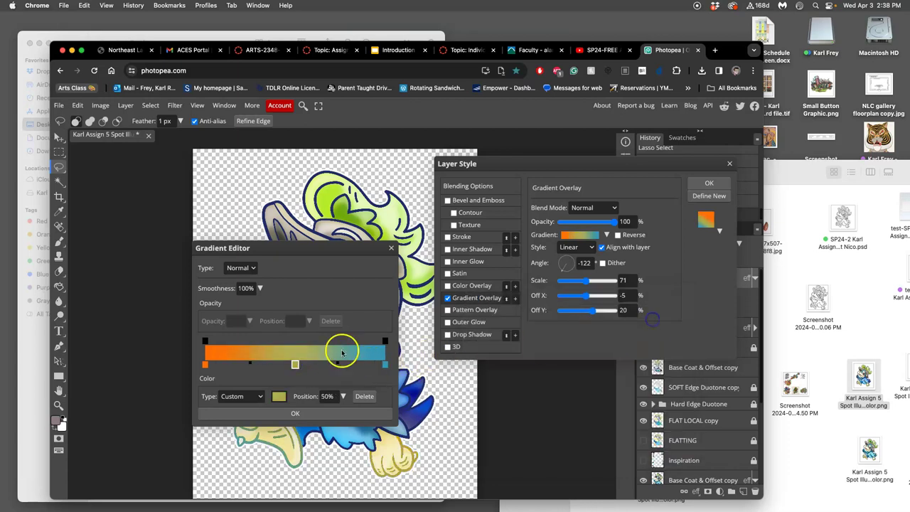
{"action": "left_click", "coordinate": [206, 366]}
{"action": "left_click", "coordinate": [205, 364]}
{"action": "left_click_drag", "start_coordinate": [528, 357], "coordinate": [506, 353]}
{"action": "left_click", "coordinate": [661, 319]}
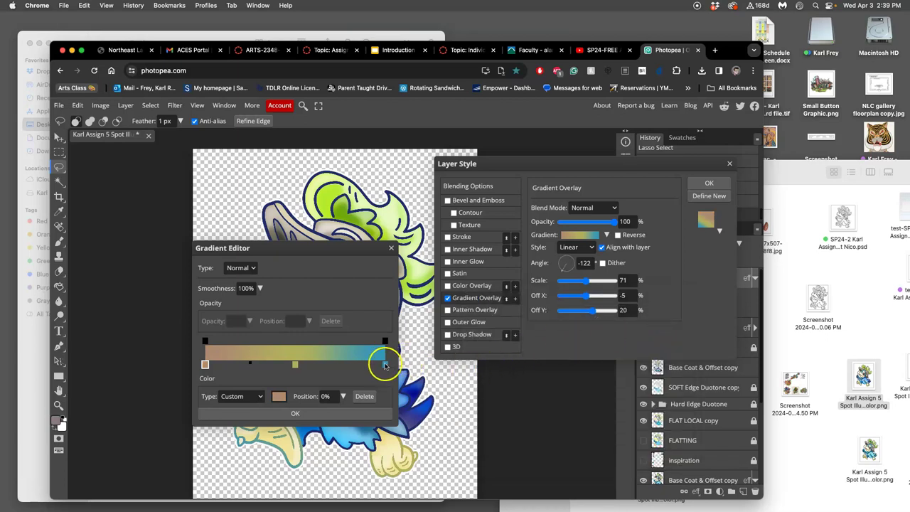
Shift the right stop's hue to gold (#b69936) and finish the gradient edit
{"action": "double_click", "coordinate": [385, 364]}
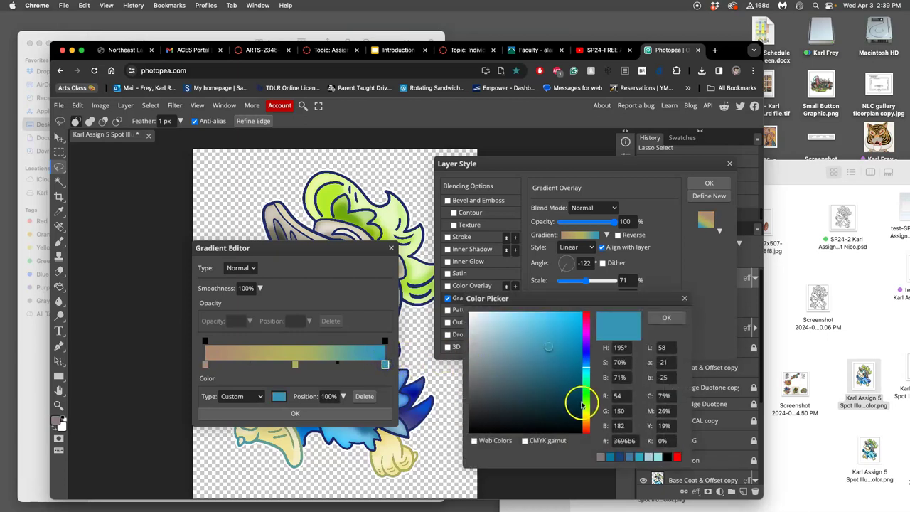
{"action": "left_click", "coordinate": [585, 408]}
{"action": "mouse_move", "coordinate": [585, 405]}
{"action": "left_mouse_down"}
{"action": "mouse_move", "coordinate": [585, 416]}
{"action": "mouse_move", "coordinate": [585, 395]}
{"action": "mouse_move", "coordinate": [585, 418]}
{"action": "left_mouse_up"}
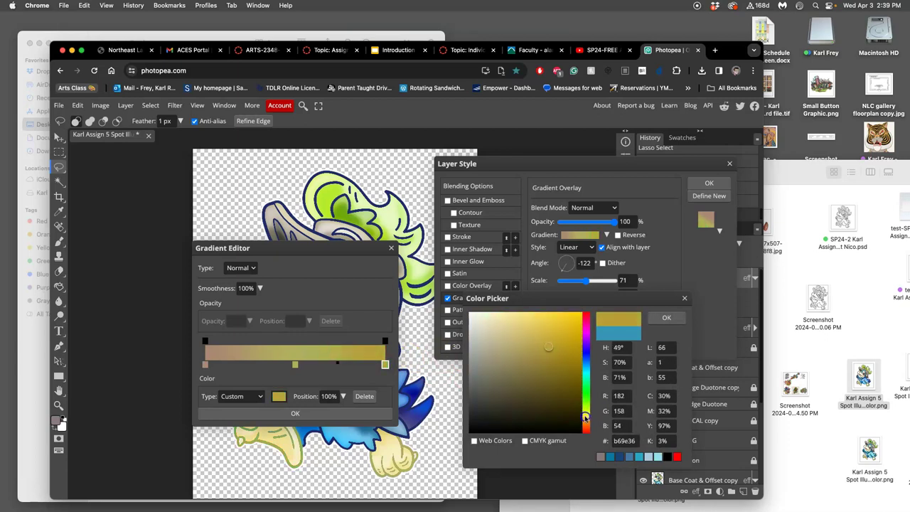
{"action": "left_click", "coordinate": [666, 317]}
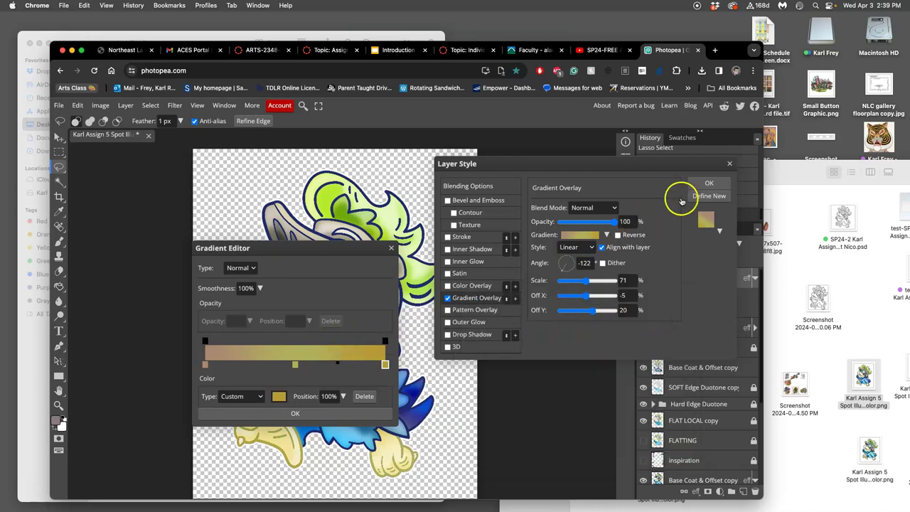
{"action": "left_click", "coordinate": [321, 414]}
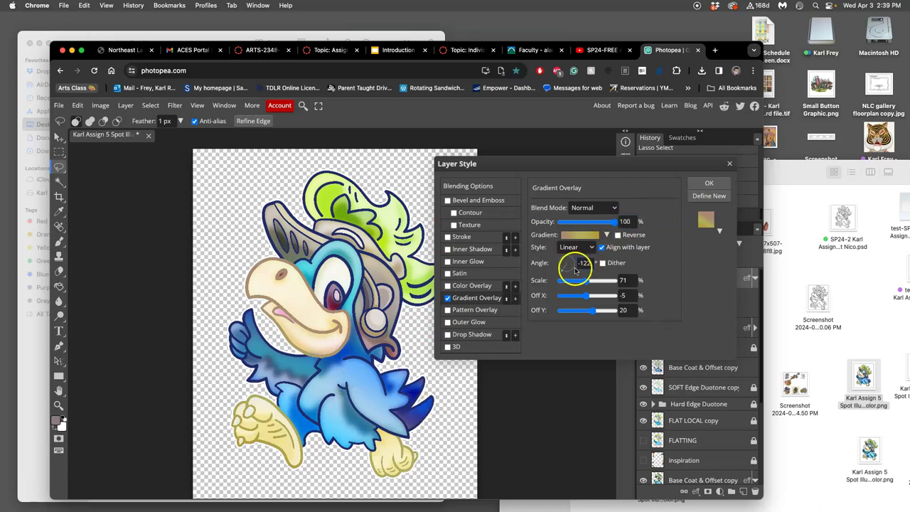
Angle the tan-gold gradient overlay to 17° with offsets −4 and 26, then apply it to Layer 1
{"action": "left_click", "coordinate": [563, 272]}
{"action": "mouse_move", "coordinate": [575, 270]}
{"action": "left_mouse_down"}
{"action": "mouse_move", "coordinate": [565, 248]}
{"action": "mouse_move", "coordinate": [564, 275]}
{"action": "mouse_move", "coordinate": [572, 259]}
{"action": "left_mouse_up"}
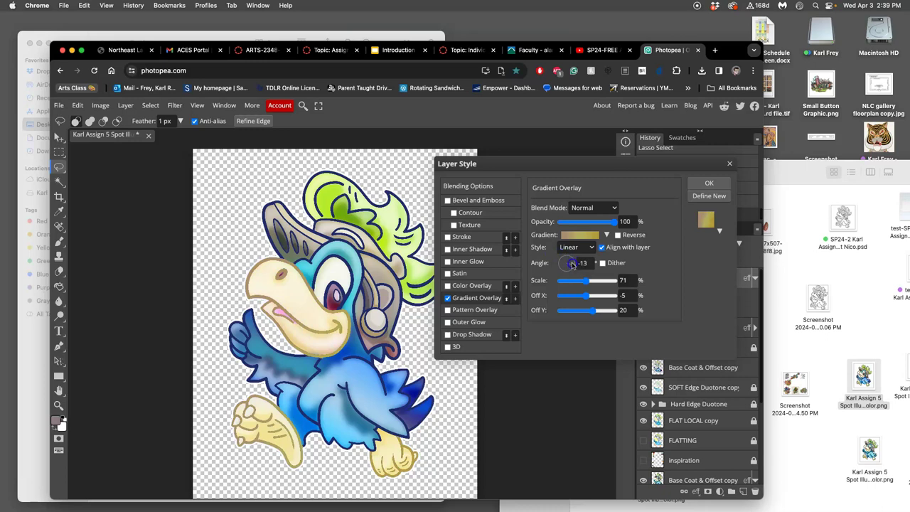
{"action": "left_click_drag", "start_coordinate": [572, 263], "coordinate": [571, 262]}
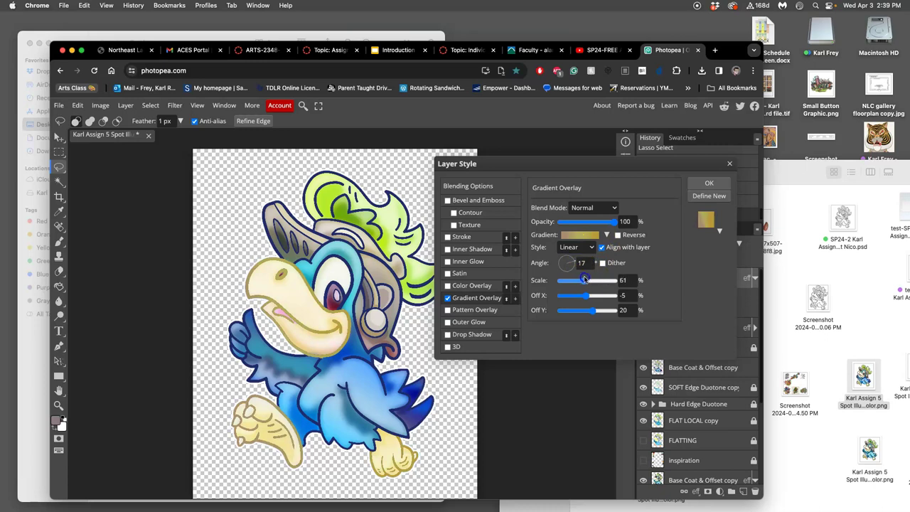
{"action": "left_click_drag", "start_coordinate": [587, 295], "coordinate": [577, 294]}
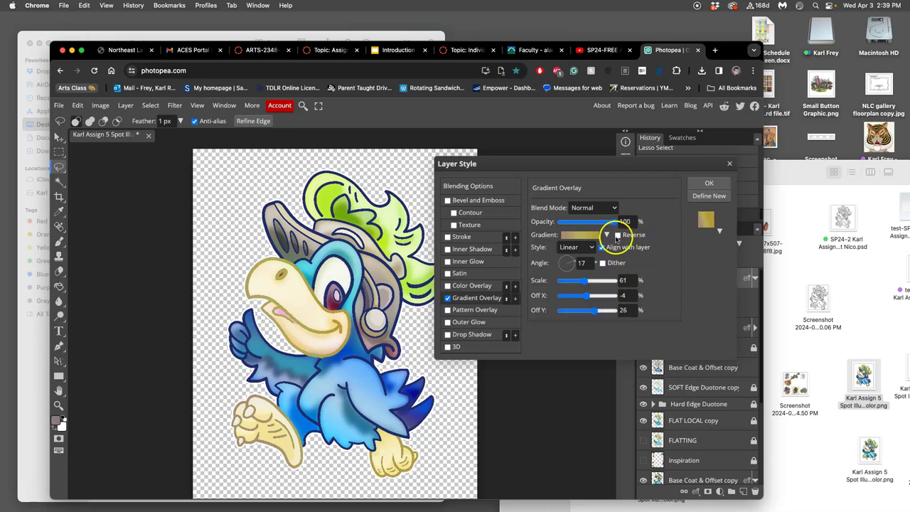
{"action": "left_click", "coordinate": [700, 184]}
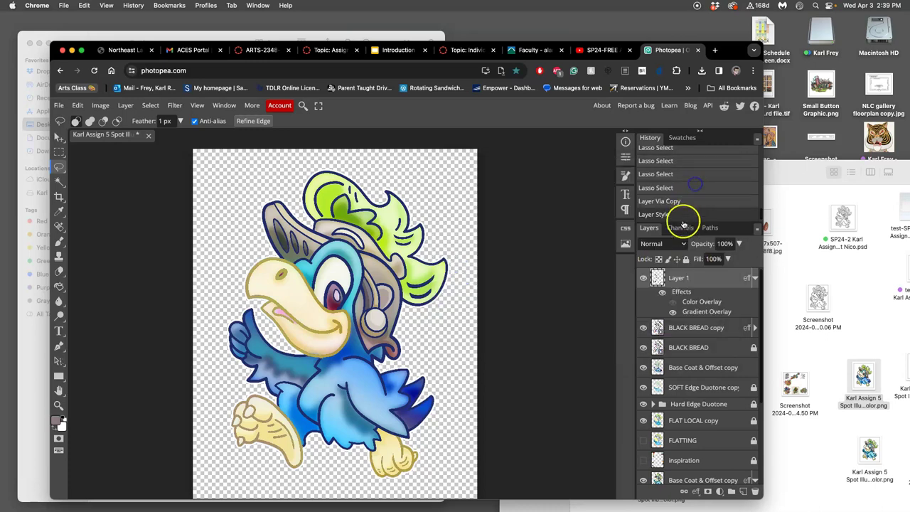
Rasterize Layer 1's layer style and duplicate the gold line layer twice with Ctrl+J
{"action": "right_click", "coordinate": [700, 272]}
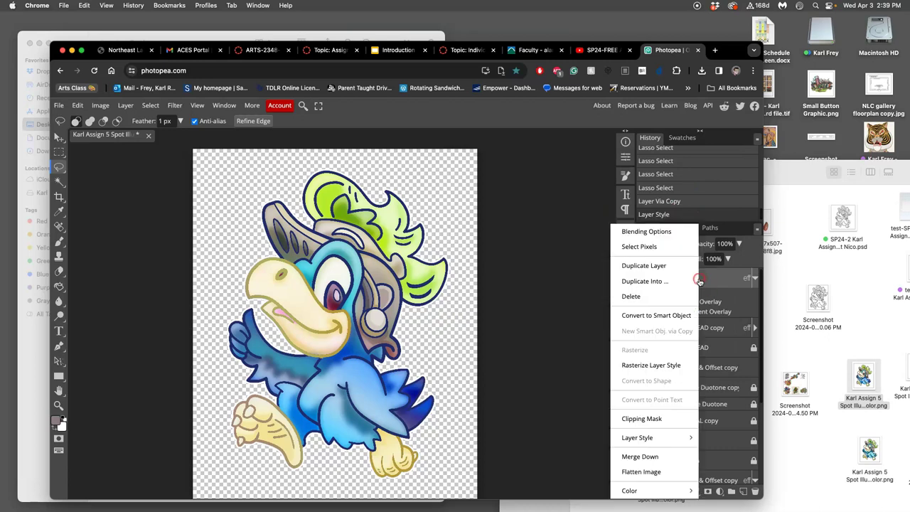
{"action": "left_click", "coordinate": [654, 365]}
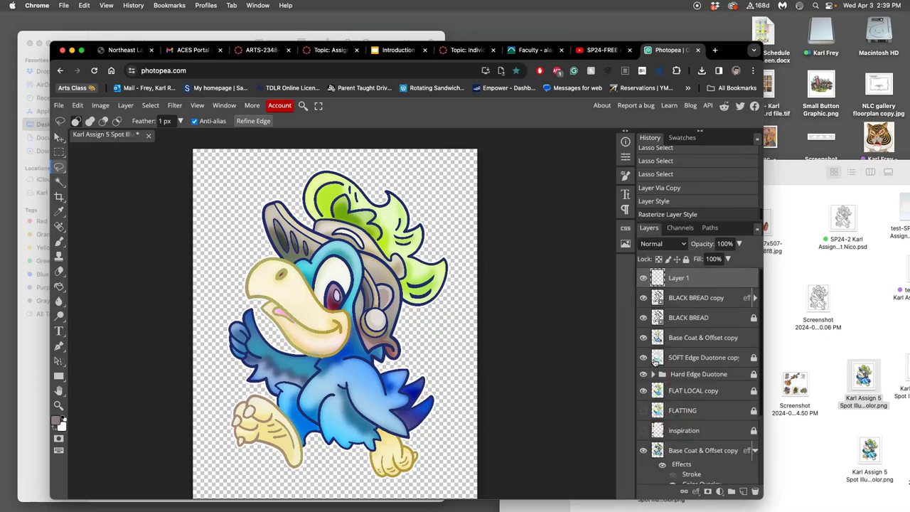
{"action": "key", "text": "ctrl+j"}
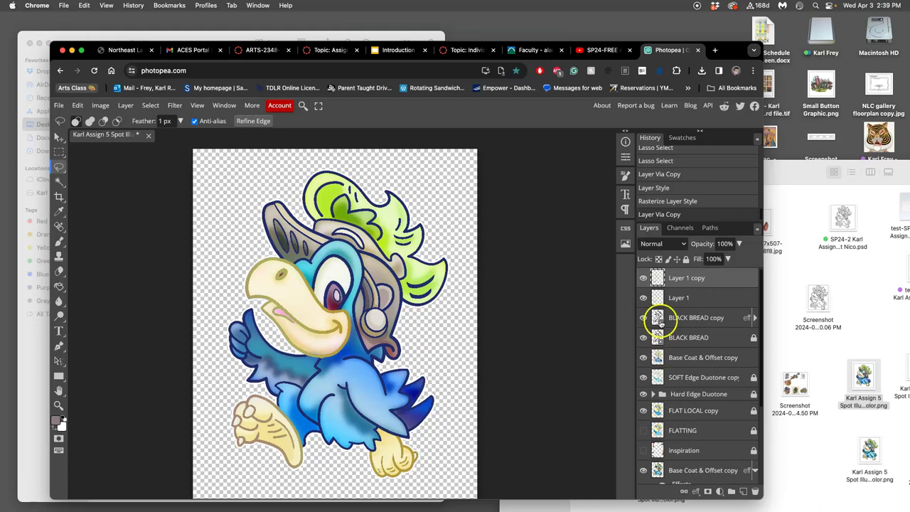
{"action": "left_click", "coordinate": [696, 284]}
{"action": "key", "text": "ctrl+j"}
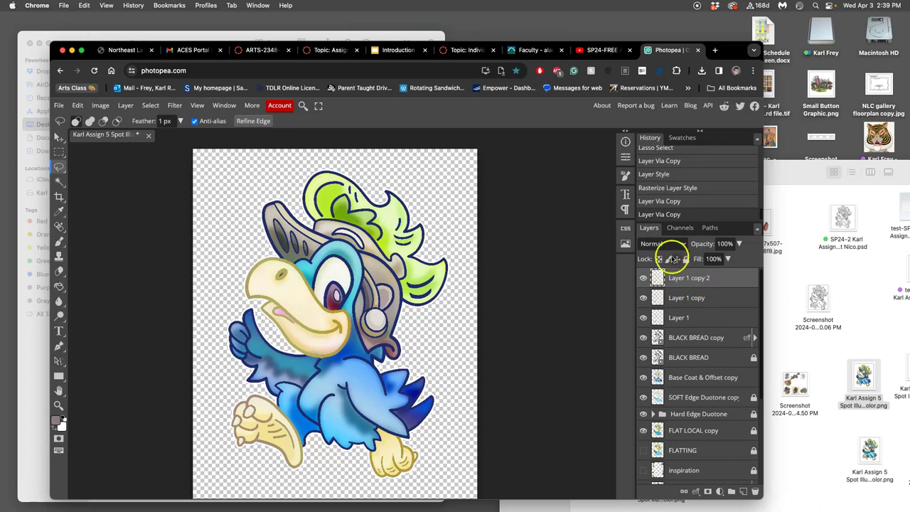
Set the top gold copy to Multiply blending at 68% opacity
{"action": "left_click", "coordinate": [668, 246]}
{"action": "left_click", "coordinate": [660, 286]}
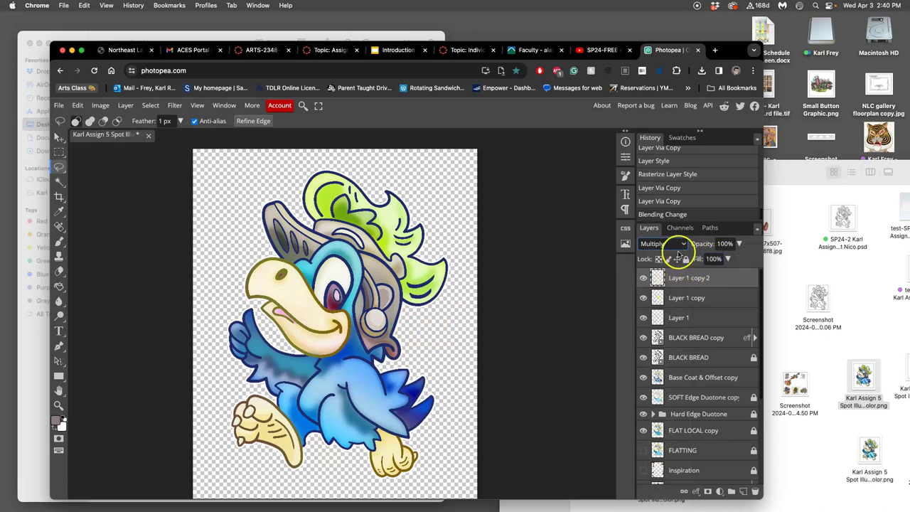
{"action": "left_click", "coordinate": [739, 244]}
{"action": "left_click_drag", "start_coordinate": [736, 260], "coordinate": [717, 259]}
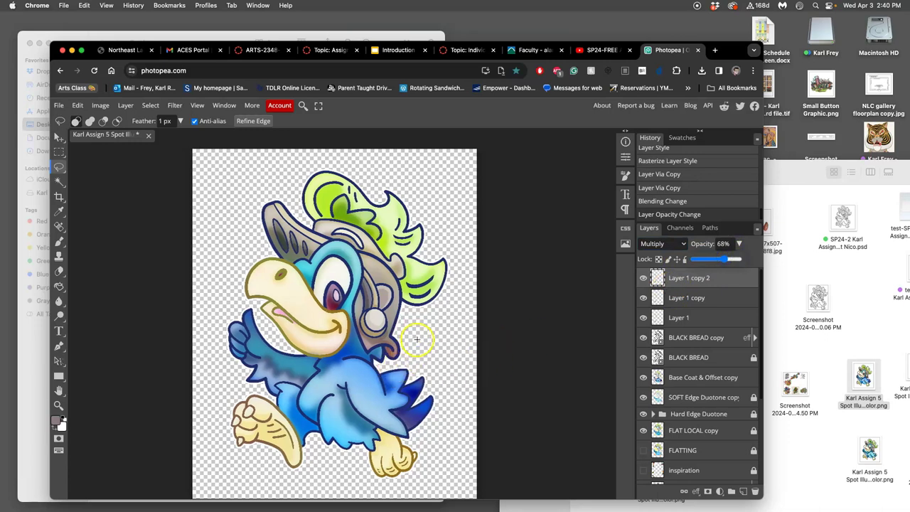
{"action": "left_click", "coordinate": [690, 341]}
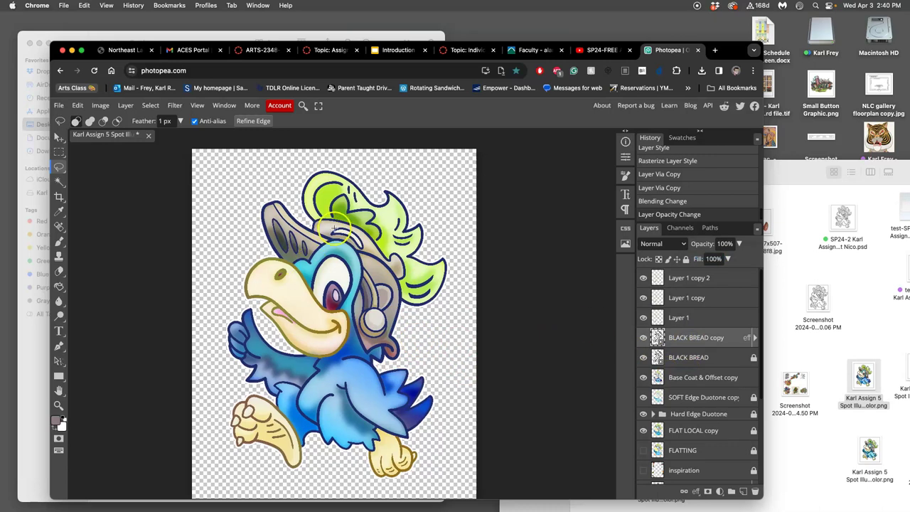
Lasso the green crest on BLACK BREAD copy and copy it to a new Layer 2
{"action": "scroll", "coordinate": [332, 230], "scroll_direction": "up", "scroll_amount": 6}
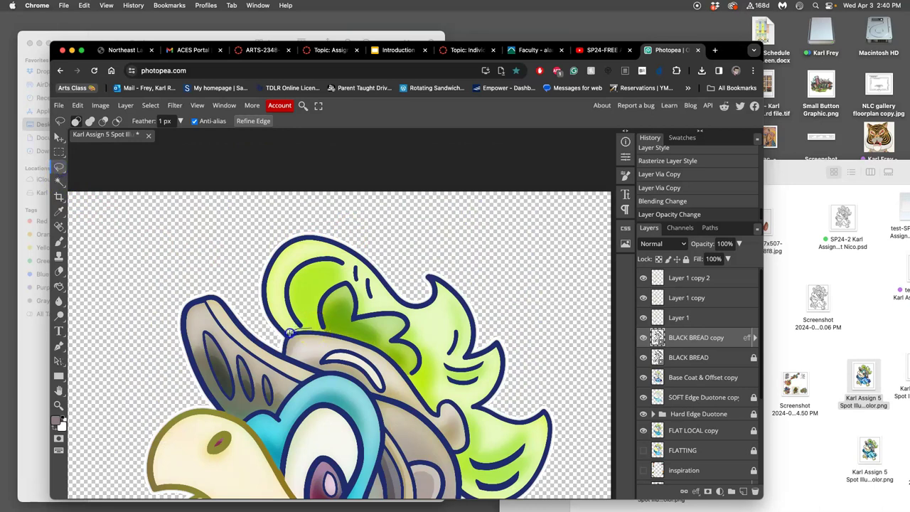
{"action": "mouse_move", "coordinate": [295, 213]}
{"action": "left_mouse_down"}
{"action": "mouse_move", "coordinate": [419, 242]}
{"action": "mouse_move", "coordinate": [503, 283]}
{"action": "mouse_move", "coordinate": [556, 373]}
{"action": "mouse_move", "coordinate": [572, 466]}
{"action": "mouse_move", "coordinate": [565, 445]}
{"action": "left_mouse_up"}
{"action": "scroll", "coordinate": [571, 462], "scroll_direction": "down", "scroll_amount": 3}
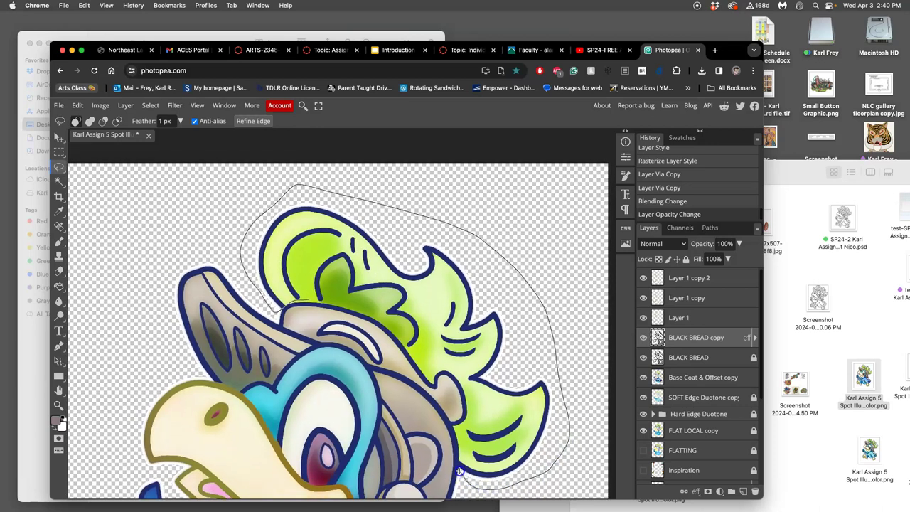
{"action": "left_click_drag", "start_coordinate": [461, 431], "coordinate": [465, 383]}
{"action": "left_click_drag", "start_coordinate": [322, 300], "coordinate": [321, 305]}
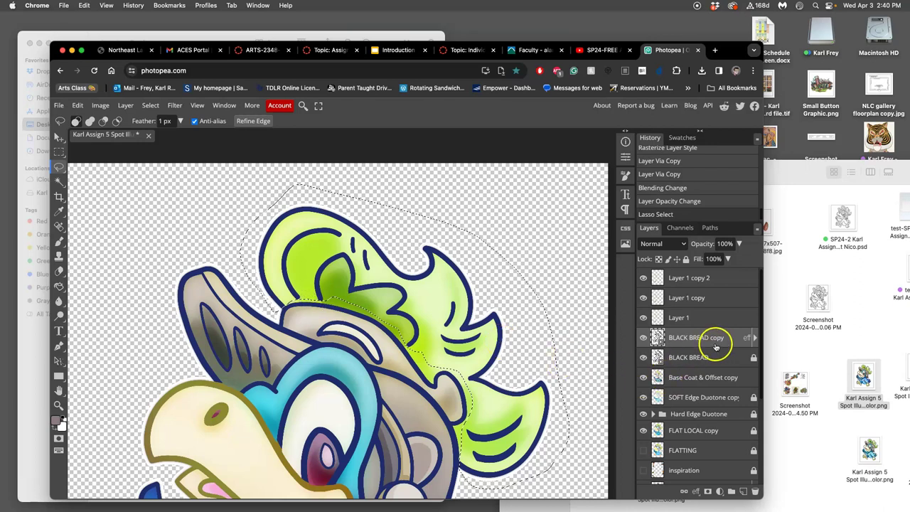
{"action": "key", "text": "ctrl+j"}
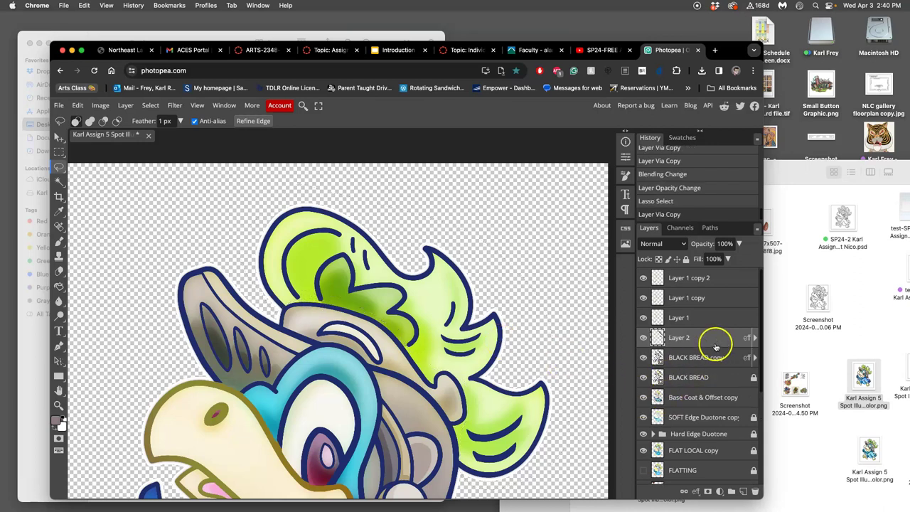
Replace Layer 2's Color Overlay with a Gradient Overlay
{"action": "left_click", "coordinate": [753, 338]}
{"action": "double_click", "coordinate": [713, 361]}
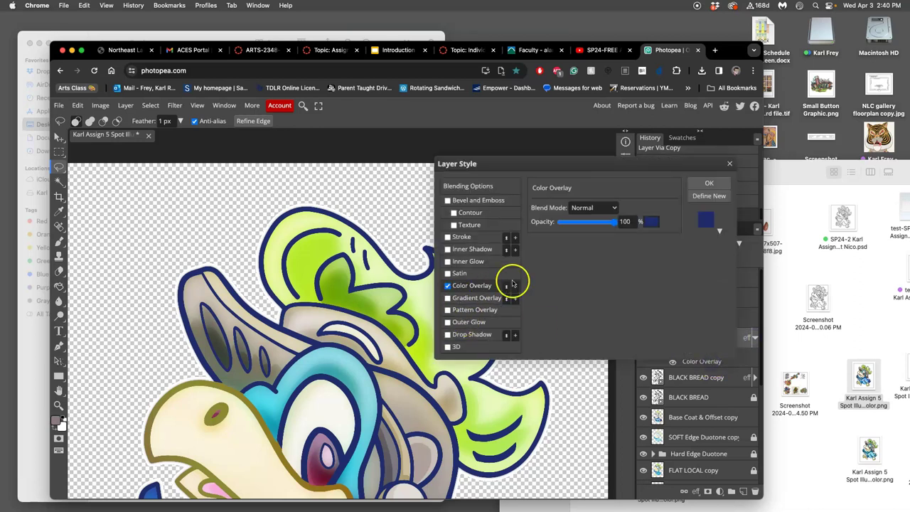
{"action": "left_click", "coordinate": [701, 222]}
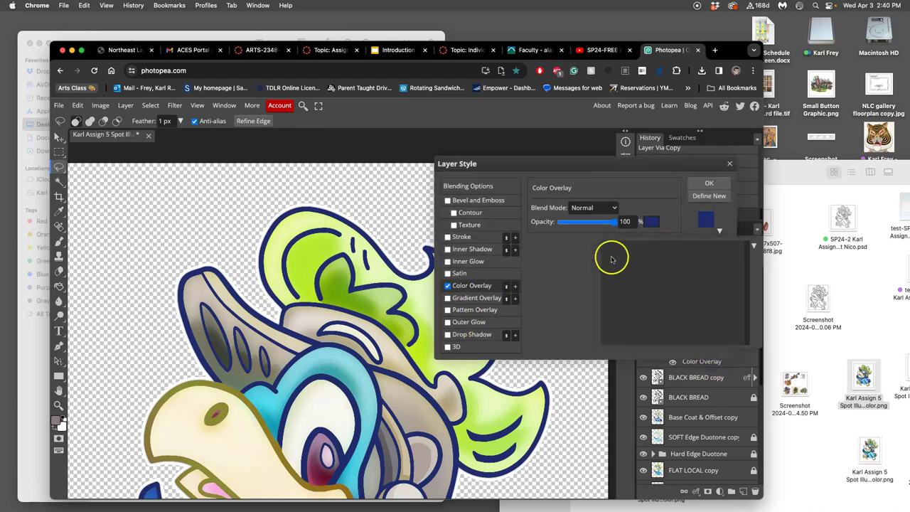
{"action": "left_click", "coordinate": [447, 298]}
{"action": "left_click", "coordinate": [448, 286]}
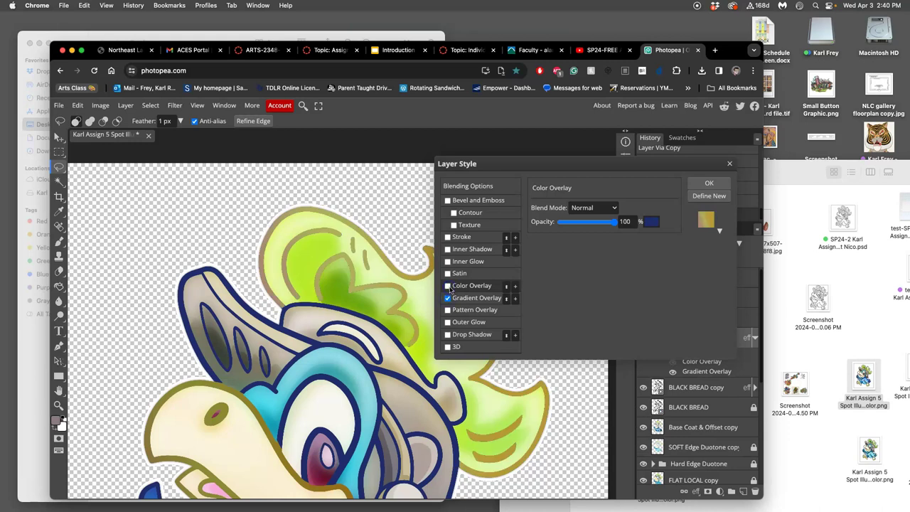
{"action": "left_click", "coordinate": [468, 301]}
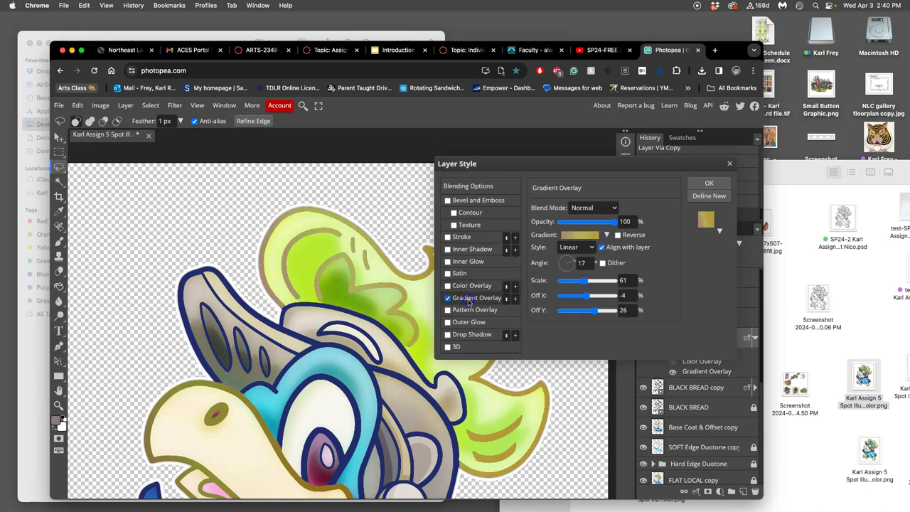
Use the tan-gold gradient on Layer 2 and rasterize its layer style
{"action": "left_click", "coordinate": [580, 235]}
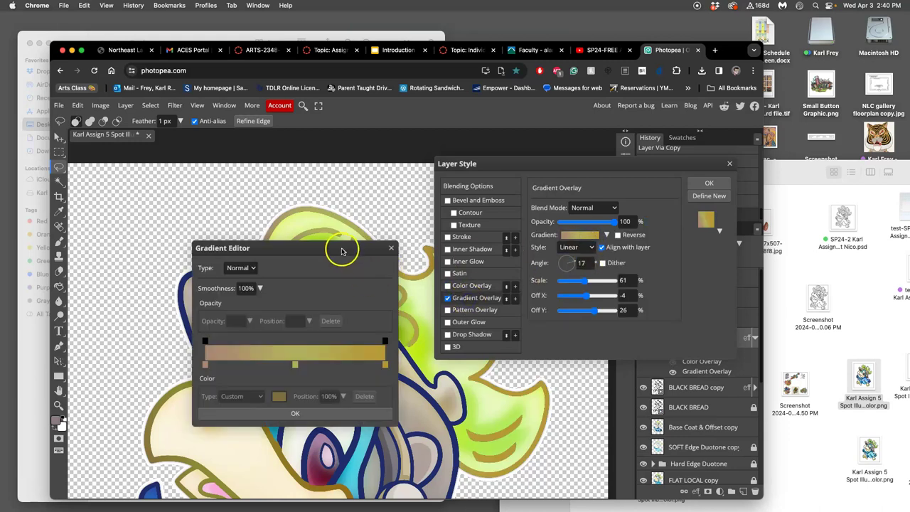
{"action": "left_click_drag", "start_coordinate": [339, 245], "coordinate": [642, 297]}
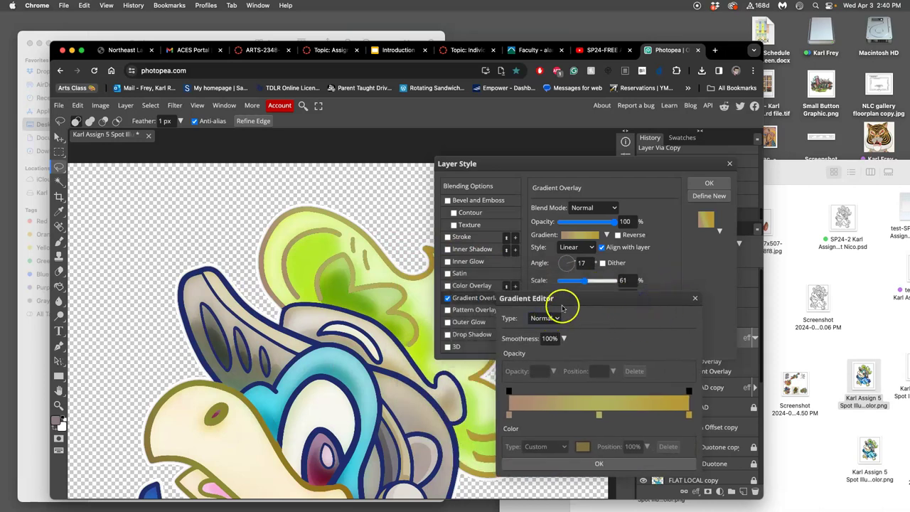
{"action": "left_click", "coordinate": [613, 465]}
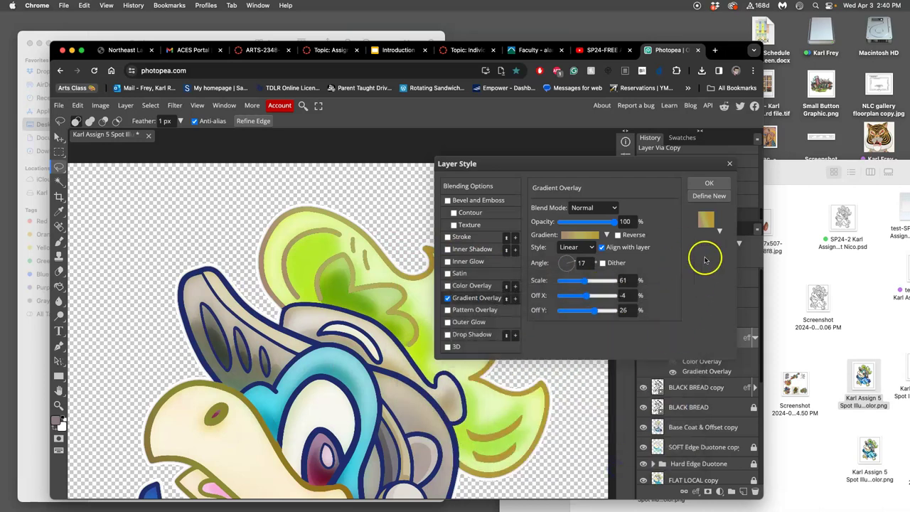
{"action": "left_click", "coordinate": [706, 183]}
{"action": "right_click", "coordinate": [702, 343]}
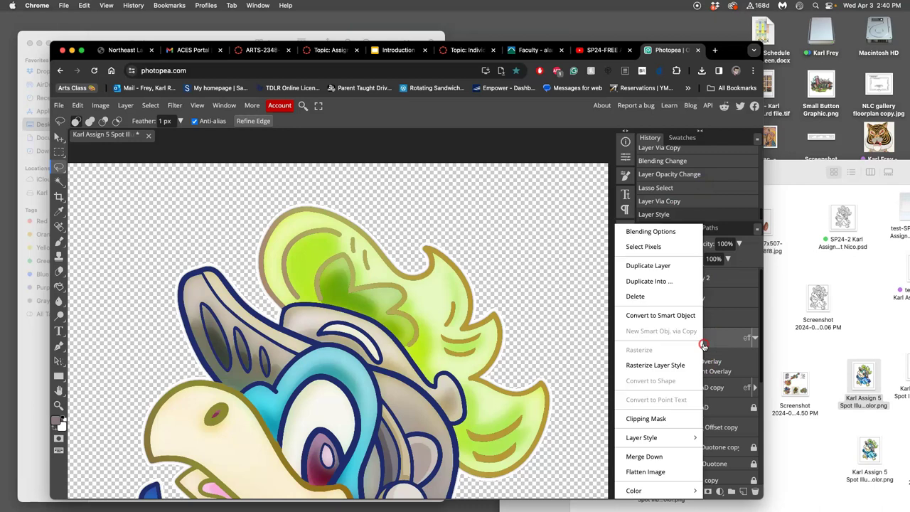
{"action": "left_click", "coordinate": [653, 365]}
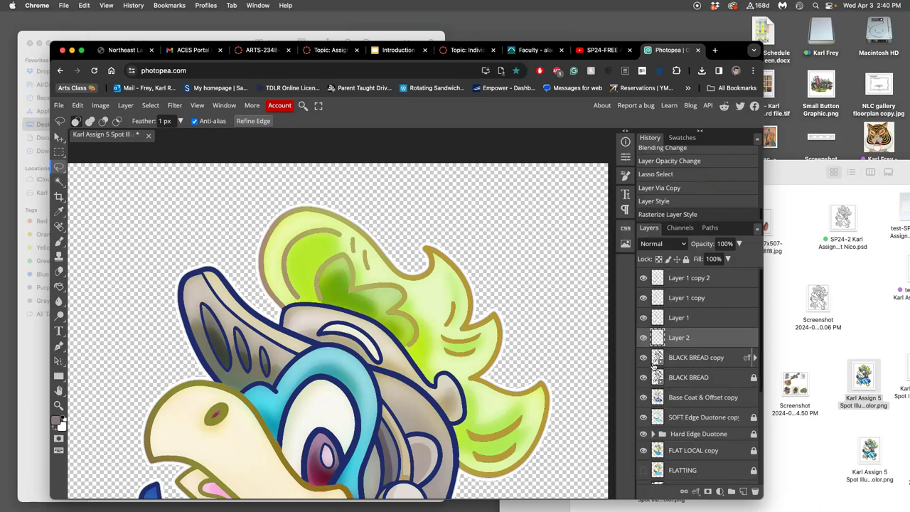
Apply Hue/Saturation to Layer 2 with Hue 51, turning the crest outline green
{"action": "left_click", "coordinate": [102, 106]}
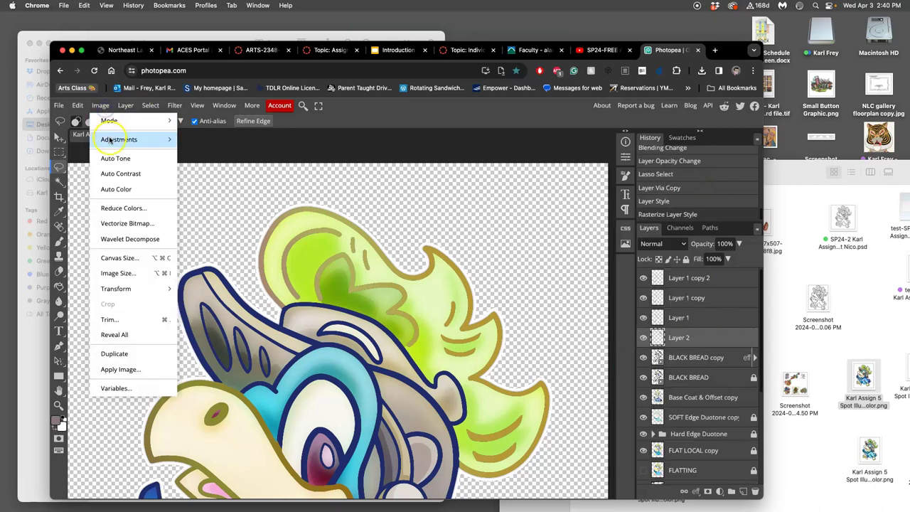
{"action": "mouse_move", "coordinate": [128, 139]}
{"action": "left_click", "coordinate": [204, 219]}
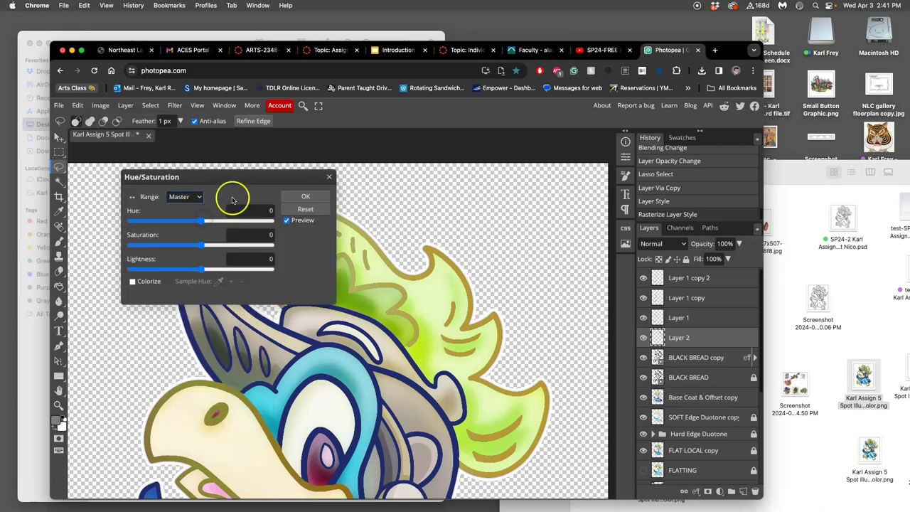
{"action": "left_click_drag", "start_coordinate": [243, 174], "coordinate": [629, 135]}
{"action": "left_click_drag", "start_coordinate": [615, 184], "coordinate": [634, 184]}
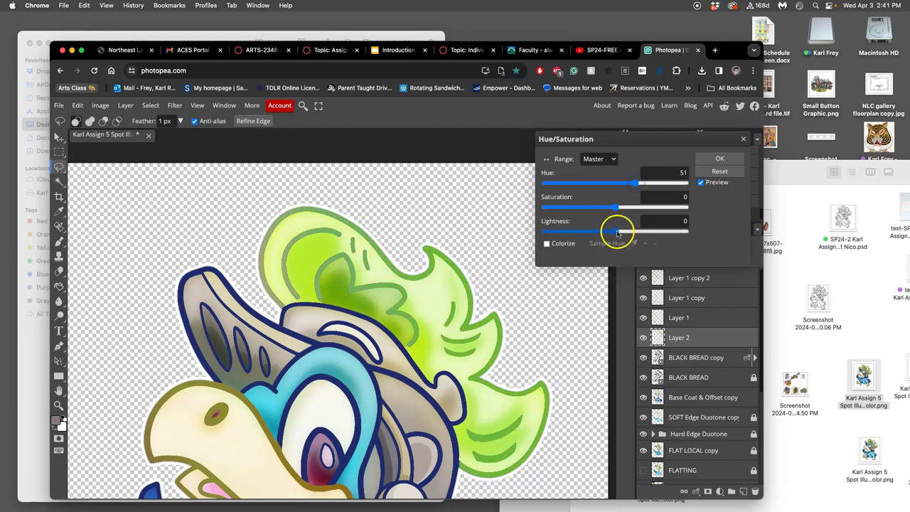